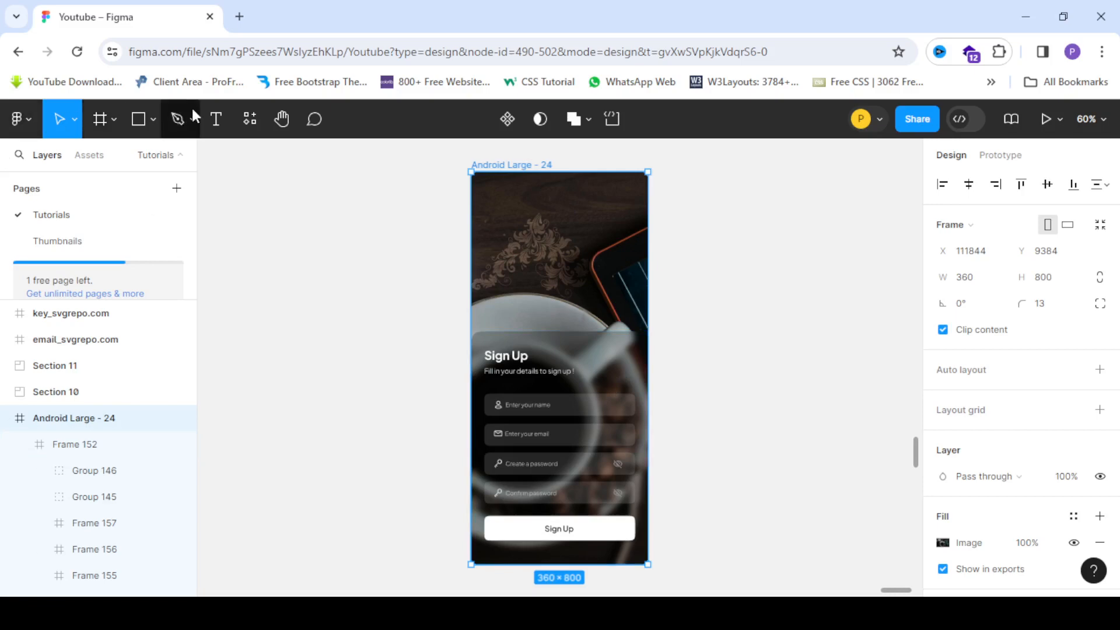
# Add a blank Android Large frame and place it beside the finished Sign Up screen, closing the gap between them.
pyautogui.scroll(-5, 383, 248)
pyautogui.scroll(4, 512, 248)
pyautogui.press('f')
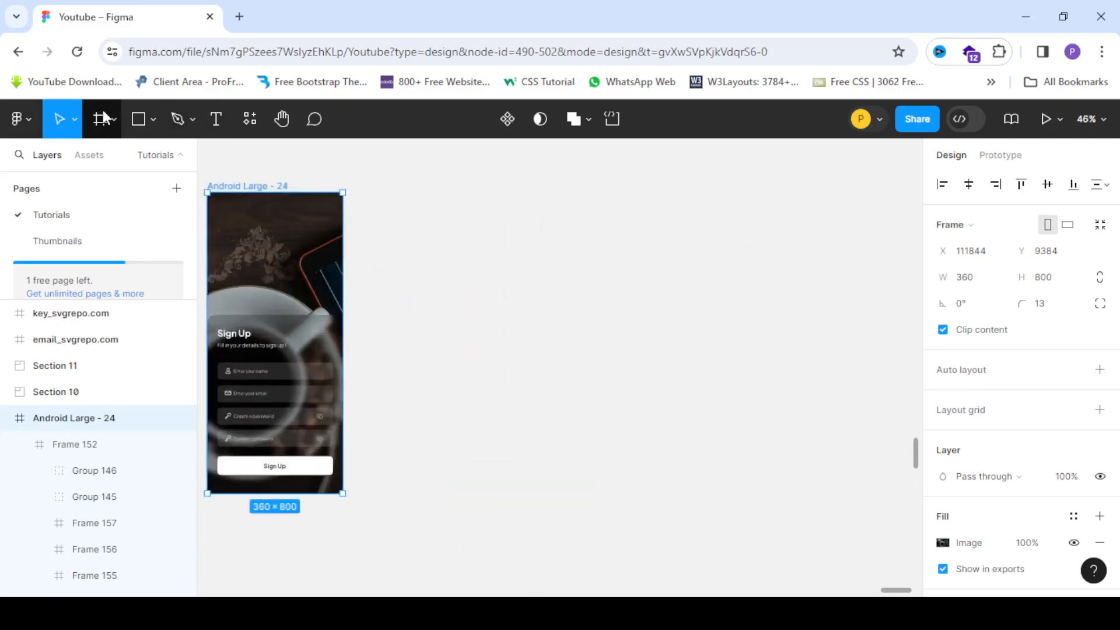
pyautogui.scroll(-3, 1058, 488)
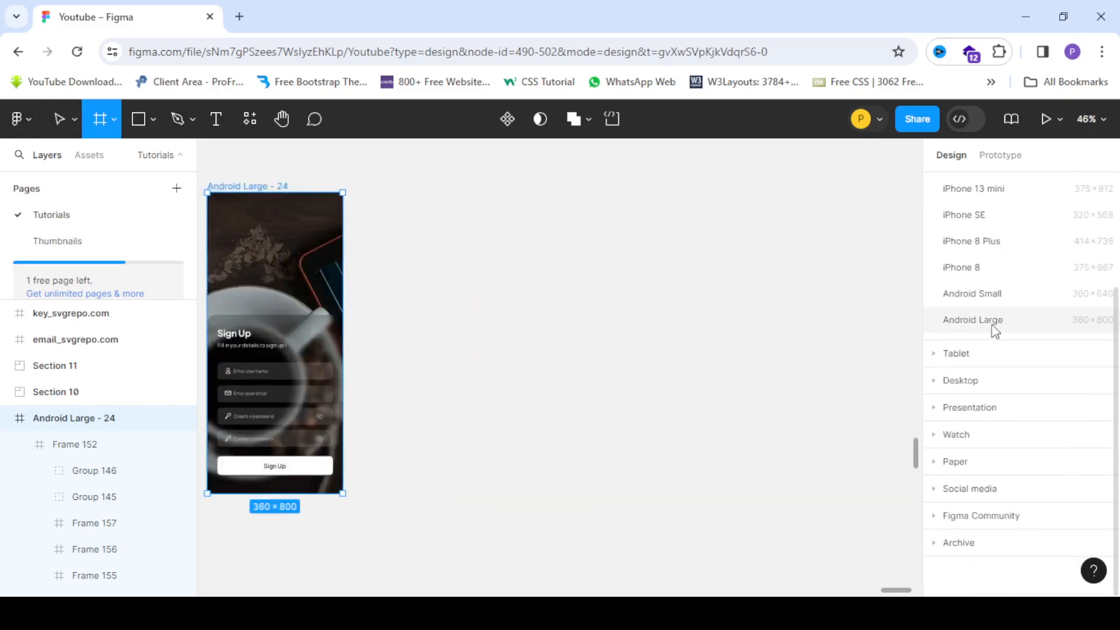
pyautogui.click(1013, 331)
pyautogui.scroll(-3, 569, 280)
pyautogui.scroll(3, 583, 297)
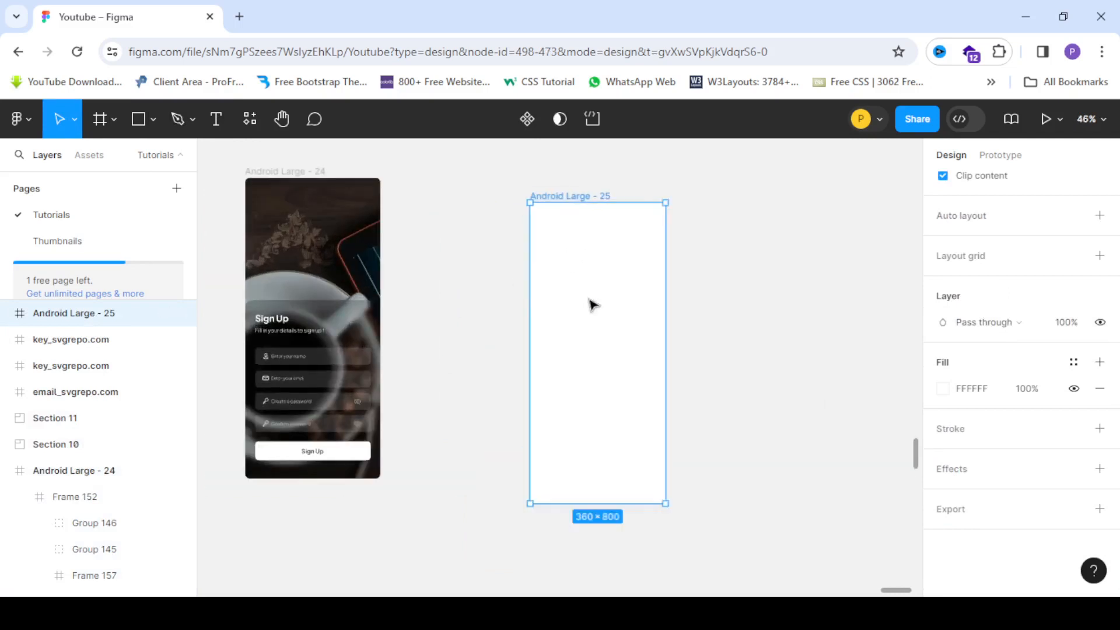
pyautogui.moveTo(514, 290); pyautogui.dragTo(489, 274)
pyautogui.scroll(2, 470, 275)
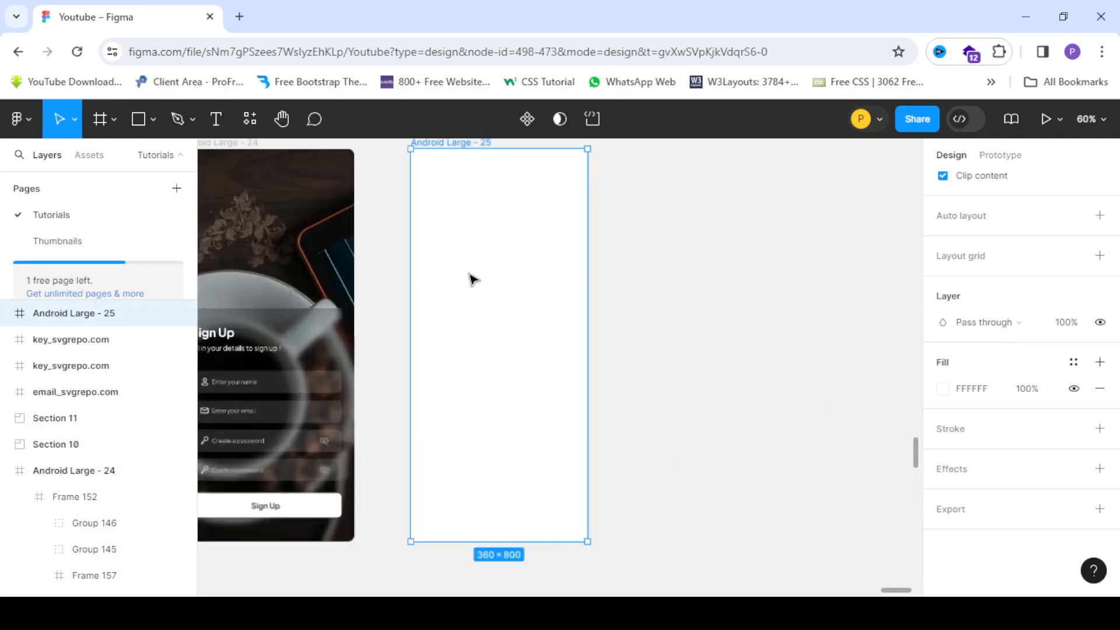
# Run the Pexels plugin on the new Android Large frame and search its photos for "coffee".
pyautogui.rightClick(496, 279)
pyautogui.moveTo(537, 492)
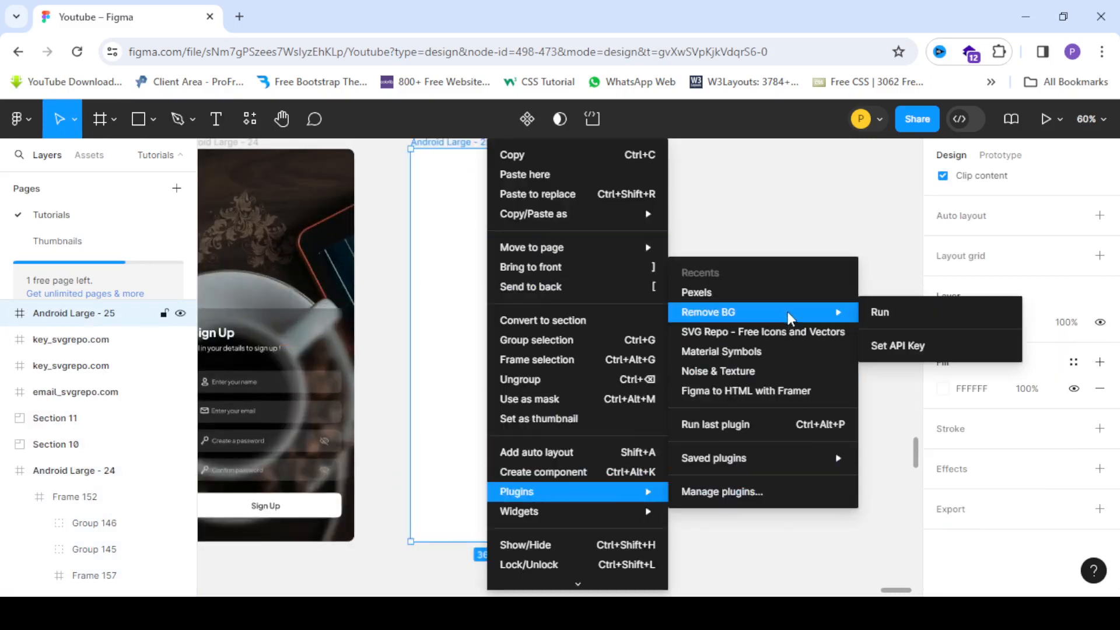
pyautogui.click(788, 289)
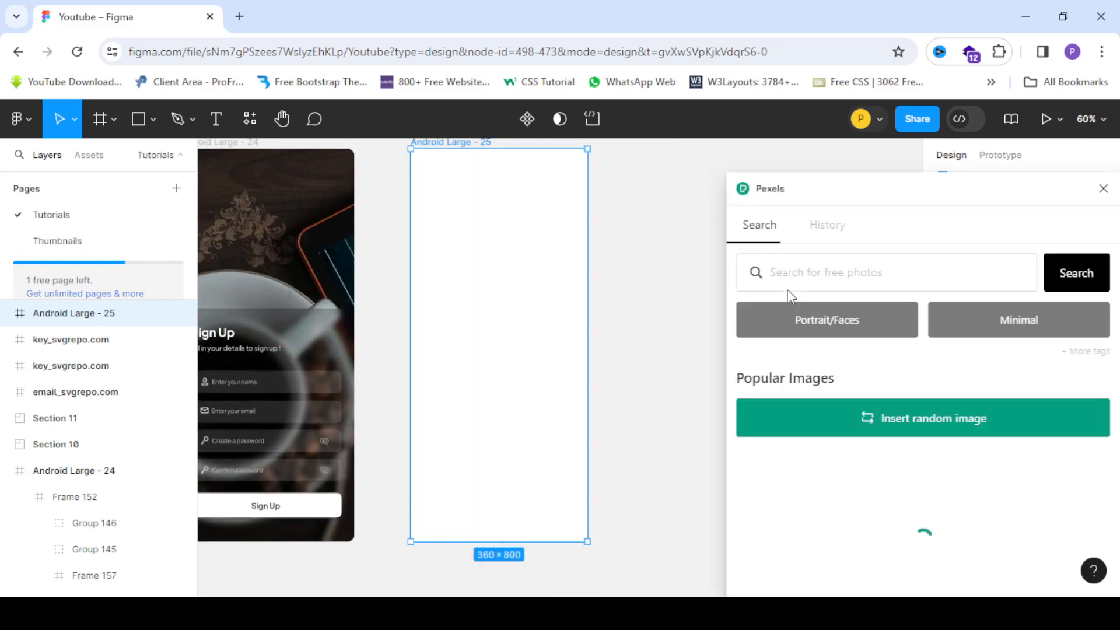
pyautogui.click(842, 270)
pyautogui.write('coffee')
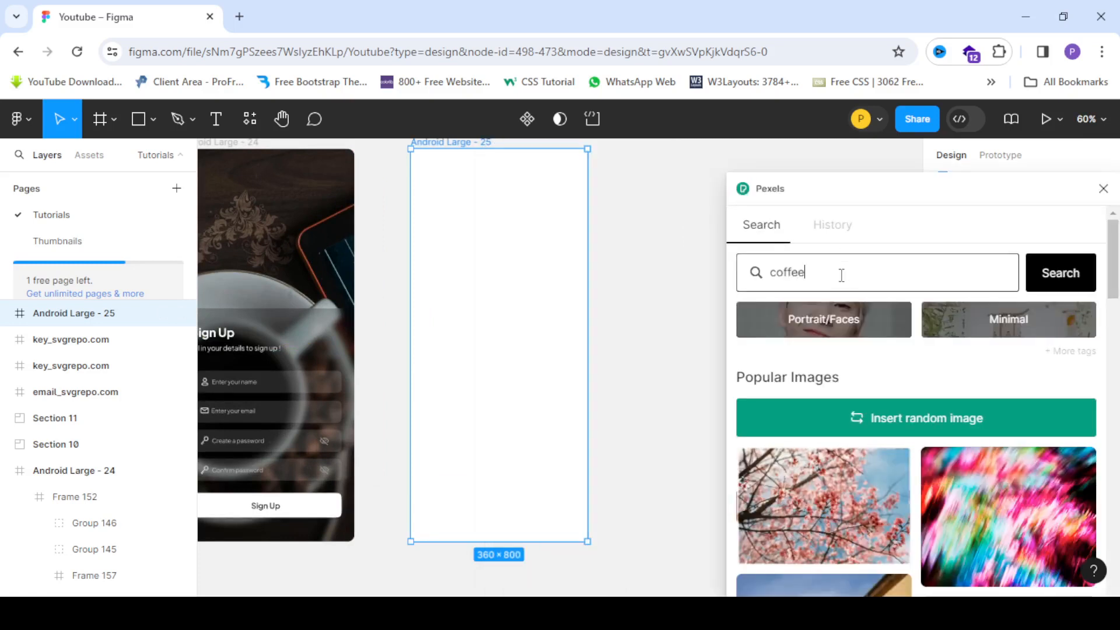
pyautogui.press('Return')
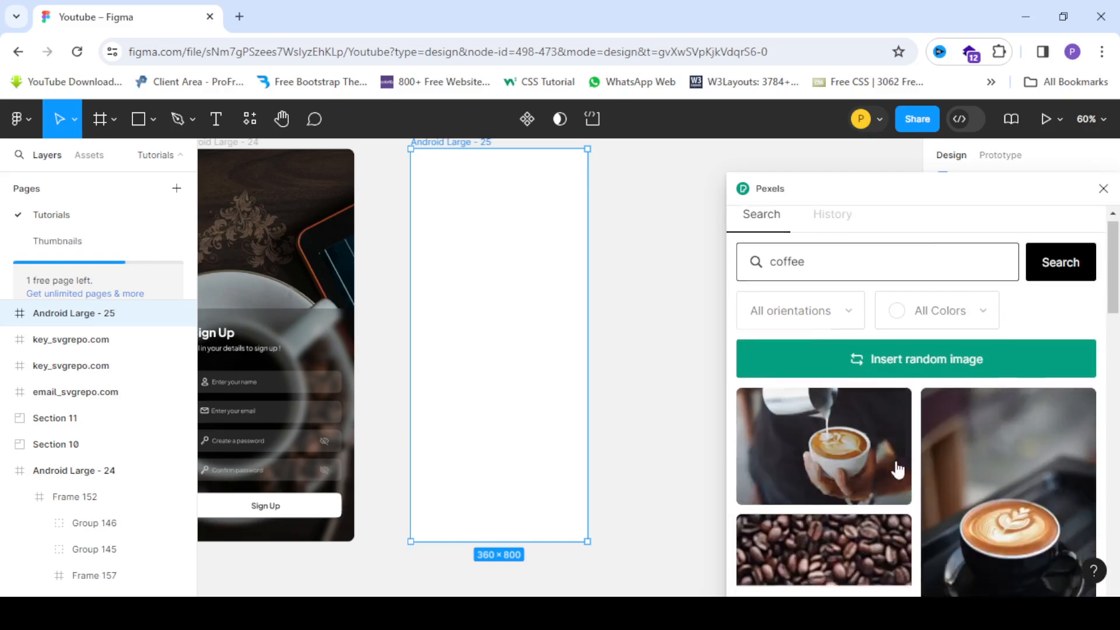
# Fill the blank frame with the dark coffee cup photo showing the "What's your story" phone.
pyautogui.scroll(-5, 895, 463)
pyautogui.scroll(-5, 897, 469)
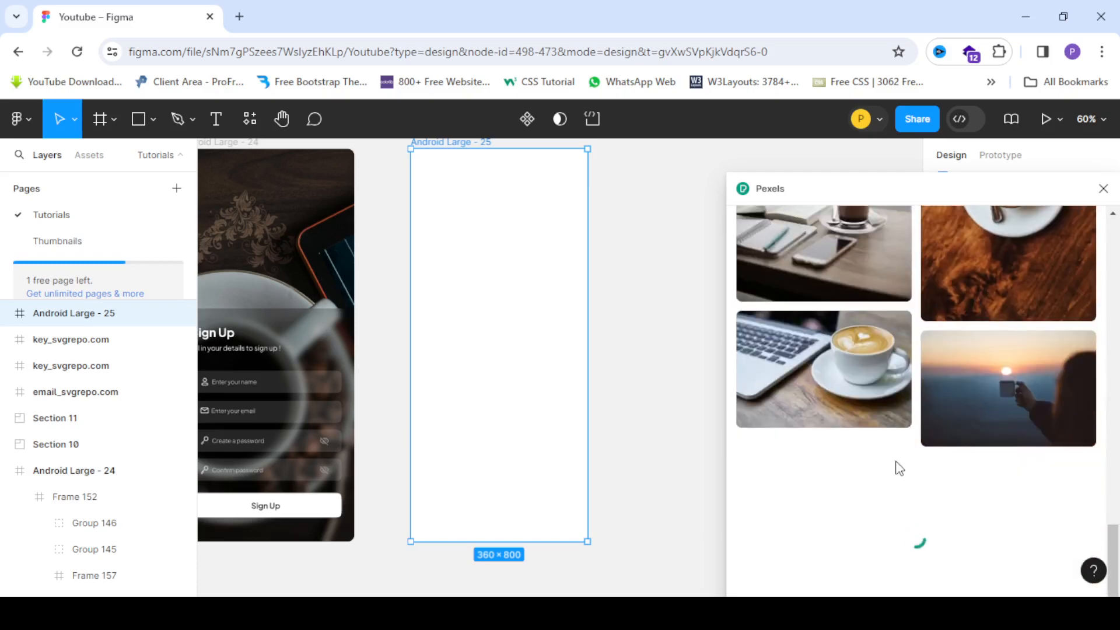
pyautogui.scroll(-10, 897, 469)
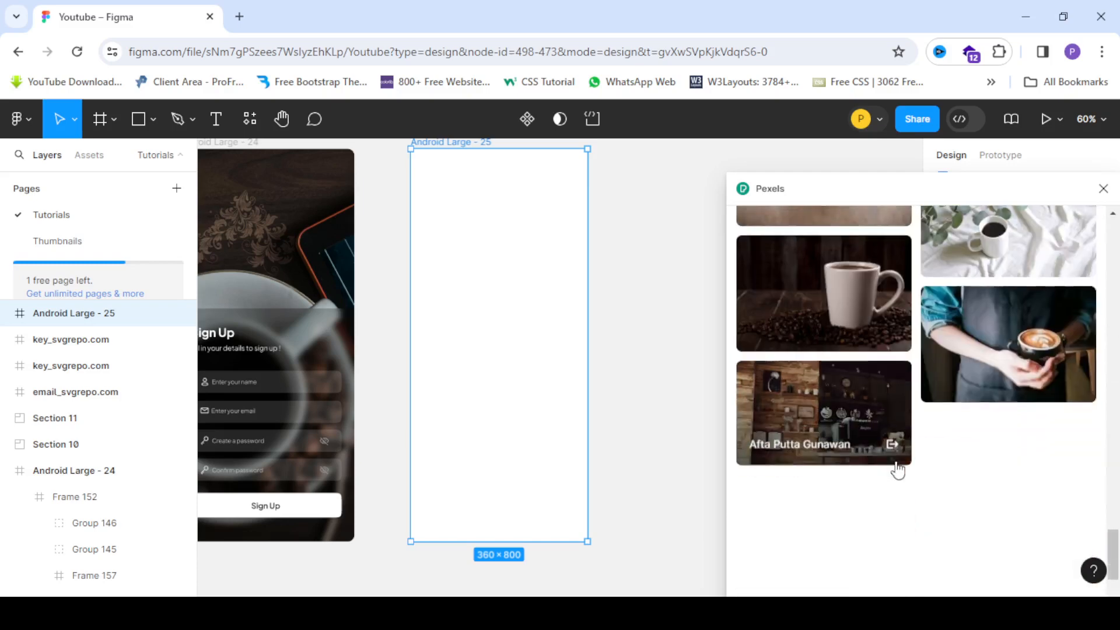
pyautogui.scroll(-10, 899, 467)
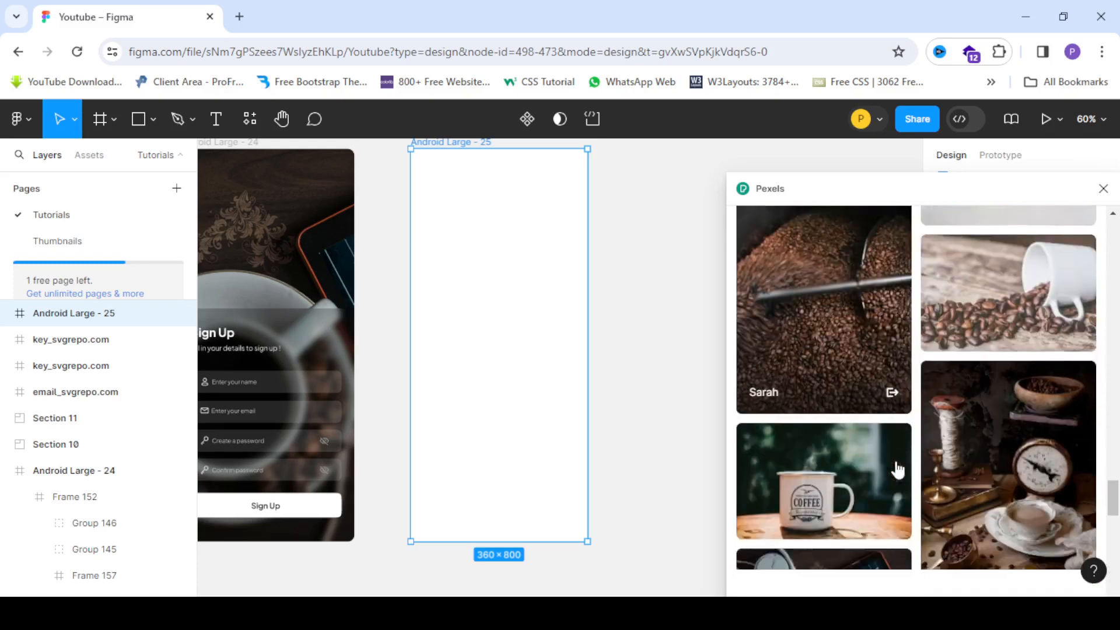
pyautogui.click(850, 425)
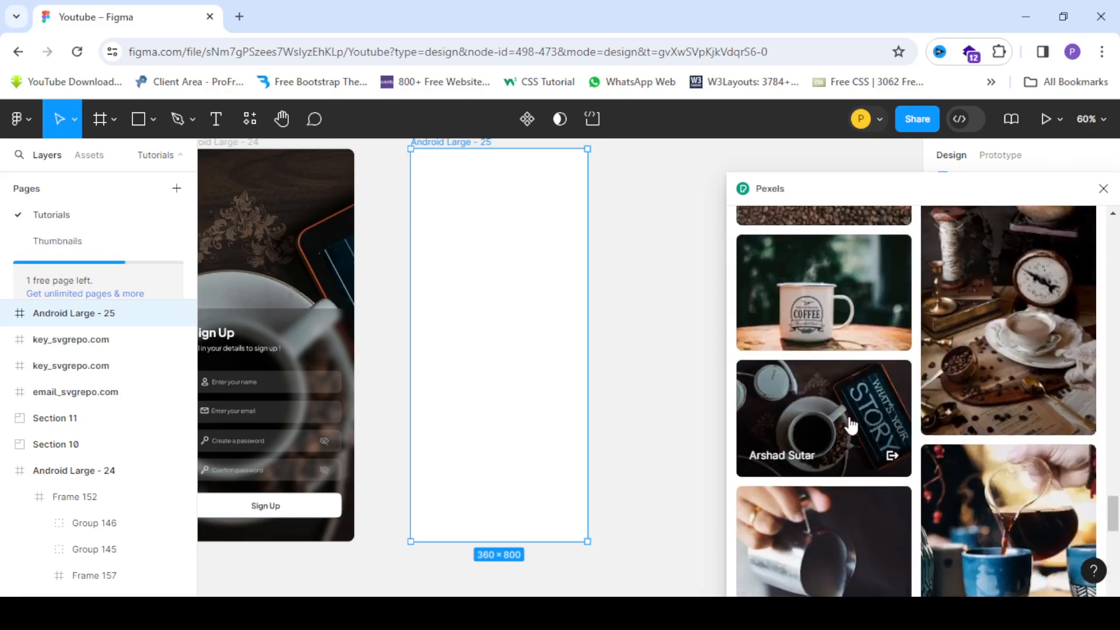
pyautogui.click(668, 336)
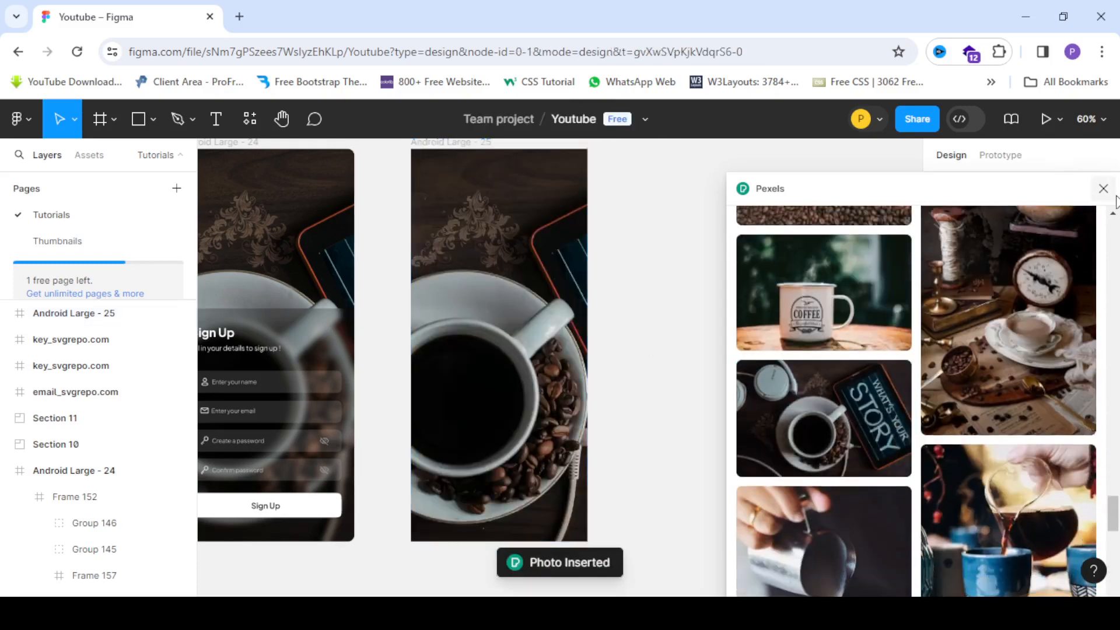
# Draw a full-width frame about 360 × 469 over the lower part of the coffee photo screen and add a fill.
pyautogui.scroll(-3, 671, 278)
pyautogui.scroll(2, 608, 286)
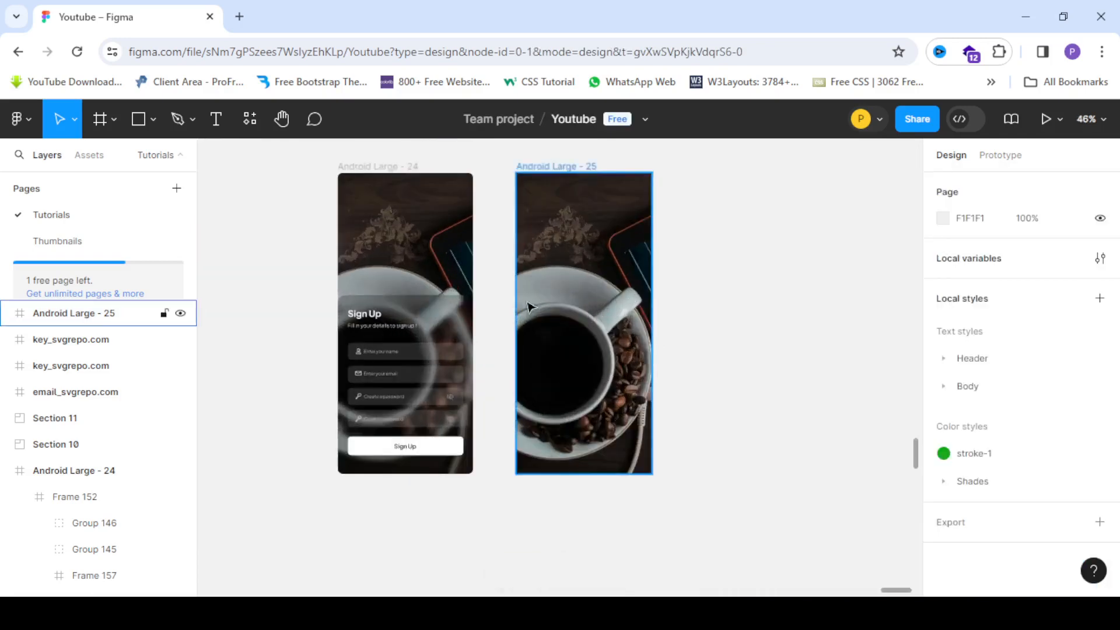
pyautogui.click(99, 120)
pyautogui.scroll(2, 619, 374)
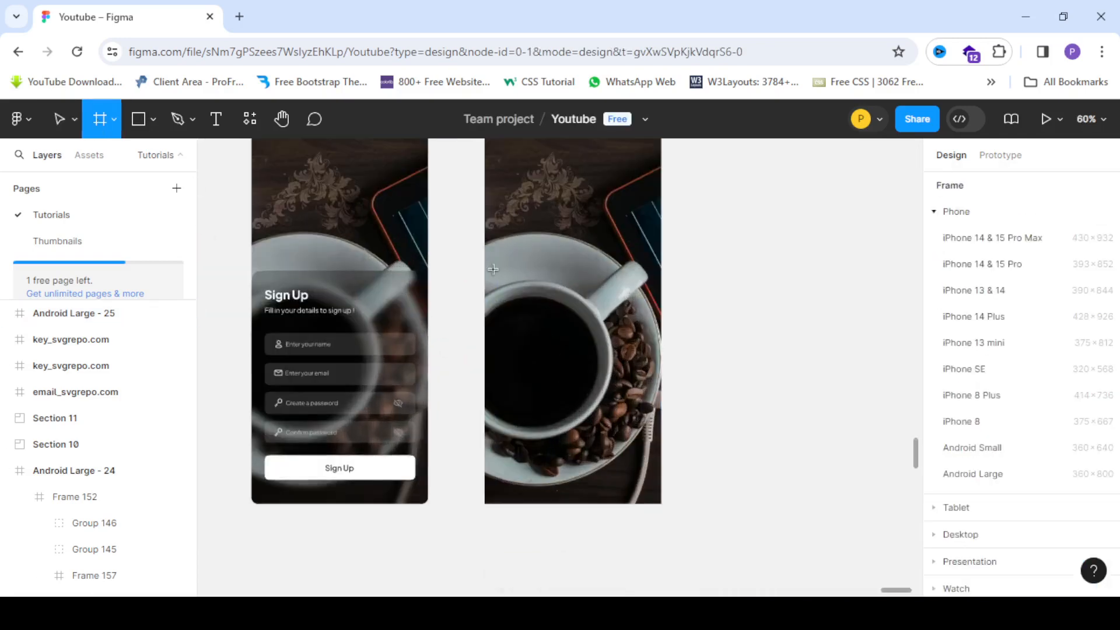
pyautogui.moveTo(484, 273); pyautogui.dragTo(662, 503)
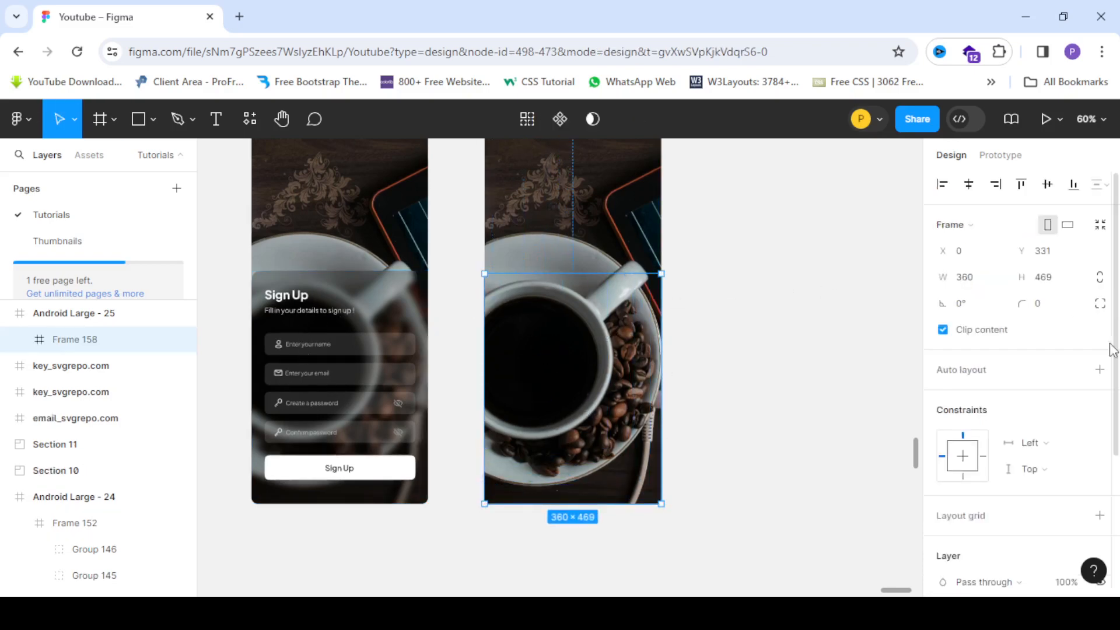
pyautogui.scroll(-3, 1007, 411)
pyautogui.click(946, 427)
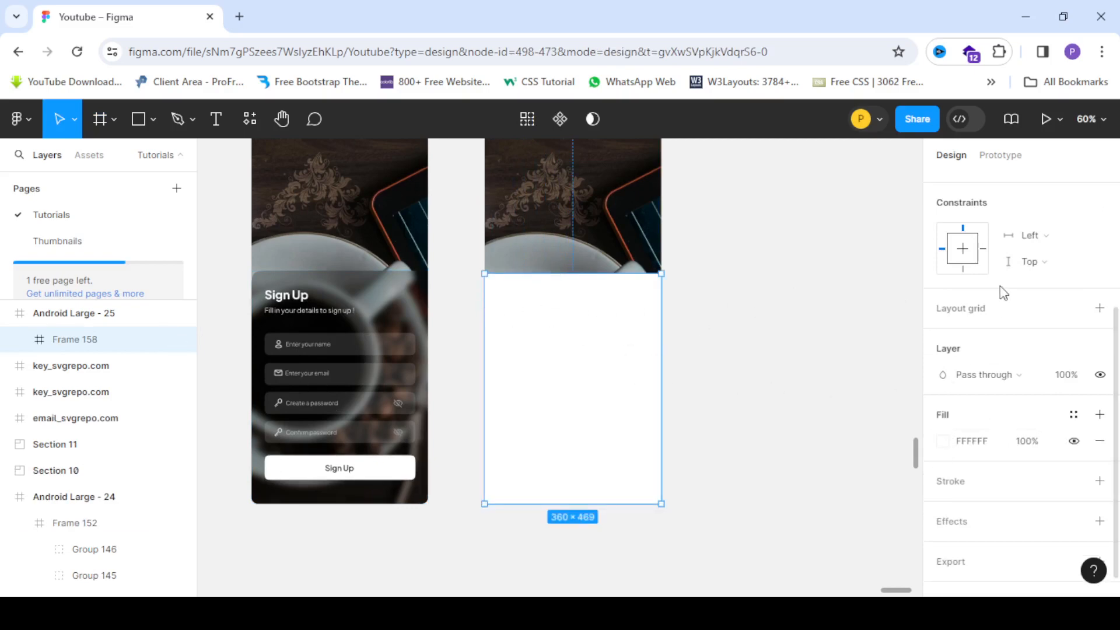
# Set the inner frame's height to 475 and align it with the bottom edge of the coffee photo screen.
pyautogui.scroll(3, 1045, 262)
pyautogui.click(1061, 279)
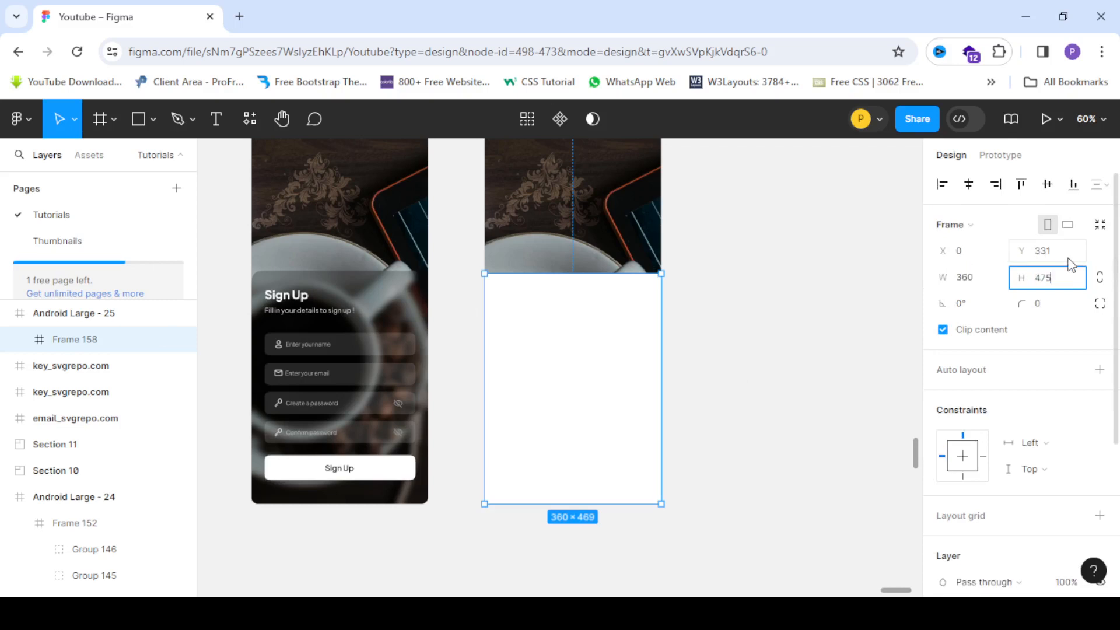
pyautogui.write('475')
pyautogui.press('Return')
pyautogui.moveTo(604, 495)
pyautogui.mouseDown()
pyautogui.moveTo(603, 483)
pyautogui.moveTo(597, 503)
pyautogui.mouseUp()
# Change the inner frame's fill to black (000000) at 31% opacity.
pyautogui.scroll(-4, 1118, 414)
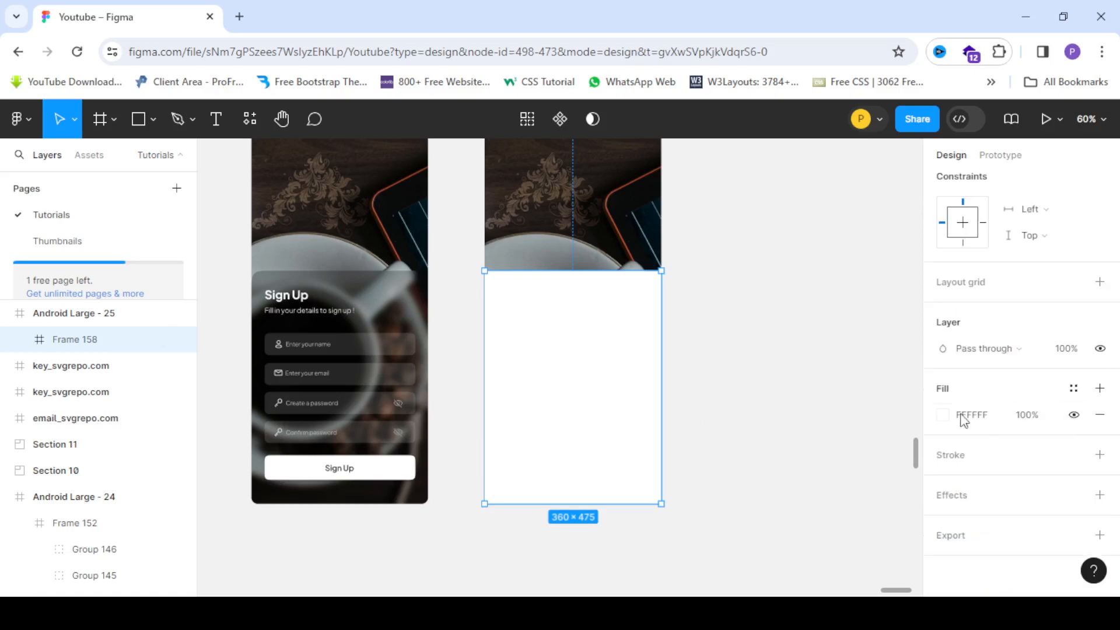
pyautogui.click(943, 415)
pyautogui.moveTo(783, 381); pyautogui.dragTo(663, 415)
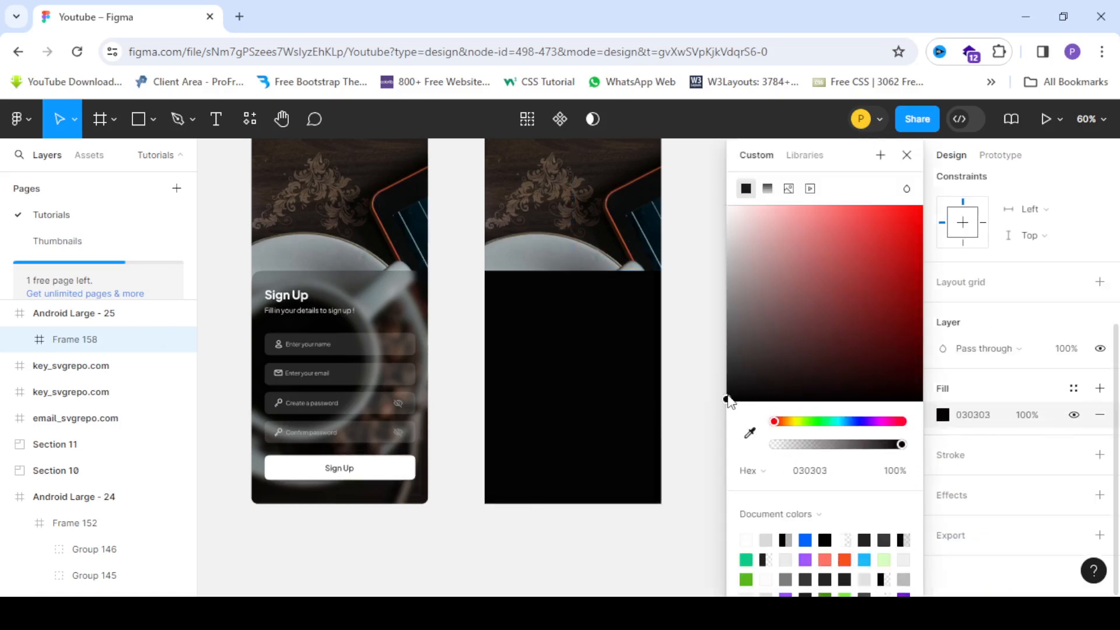
pyautogui.moveTo(729, 402); pyautogui.dragTo(698, 422)
pyautogui.moveTo(875, 445); pyautogui.dragTo(808, 445)
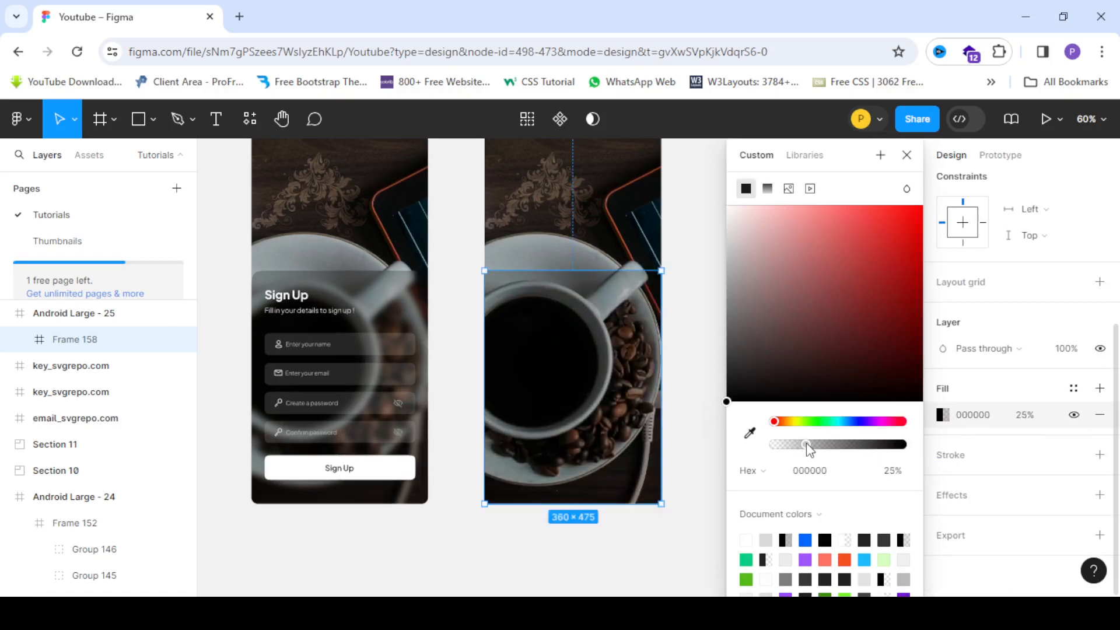
pyautogui.moveTo(806, 444); pyautogui.dragTo(813, 445)
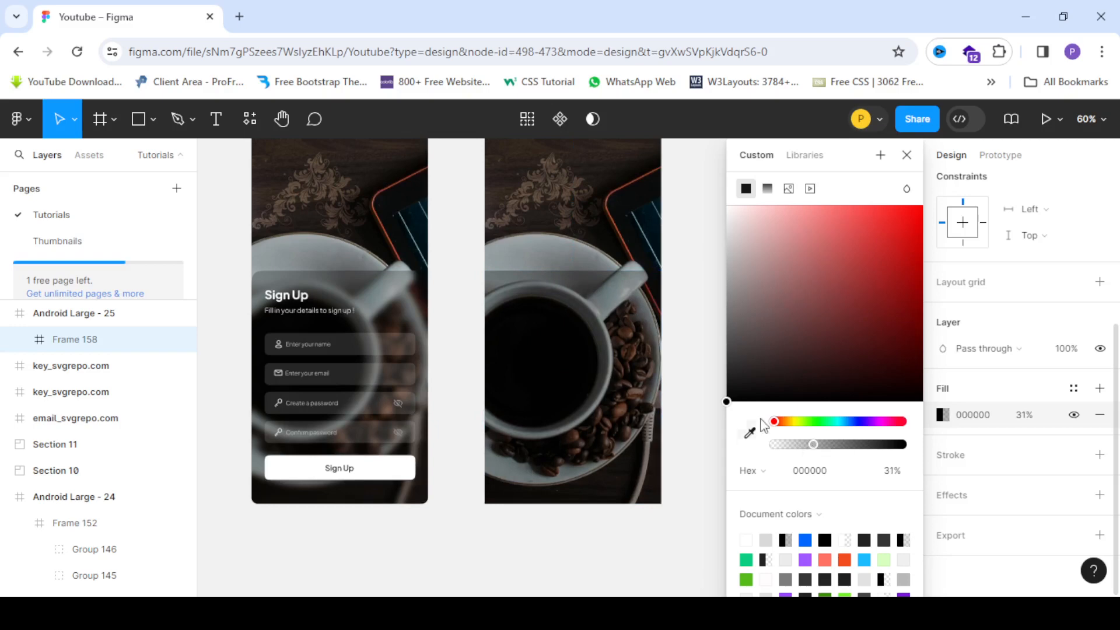
pyautogui.click(683, 420)
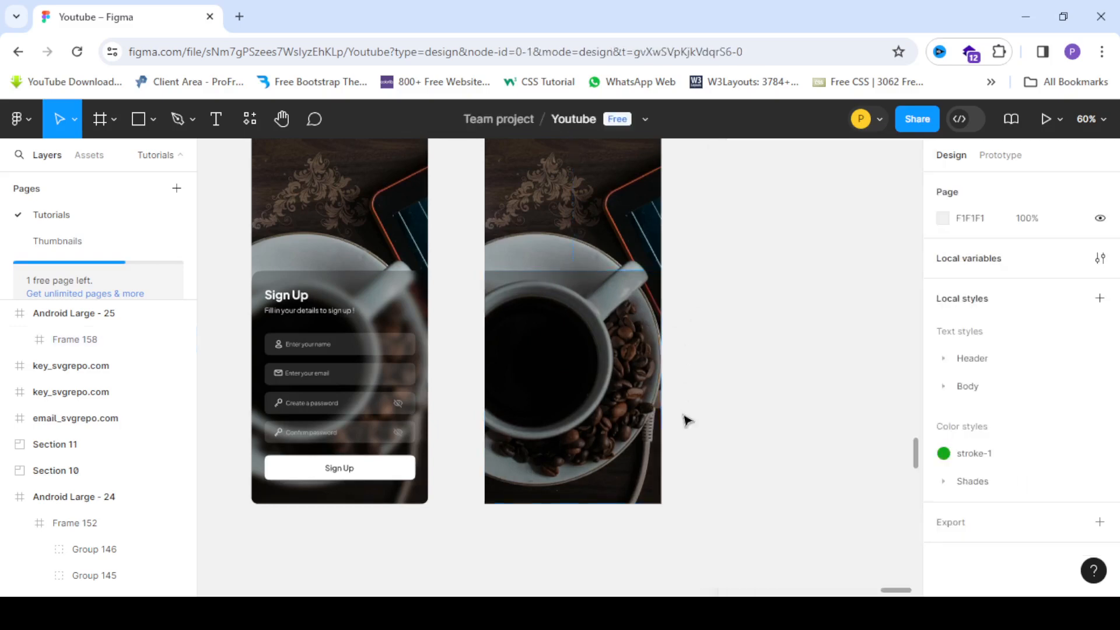
# Round only the two top corners of the translucent inner frame with a radius of 20.
pyautogui.click(603, 380)
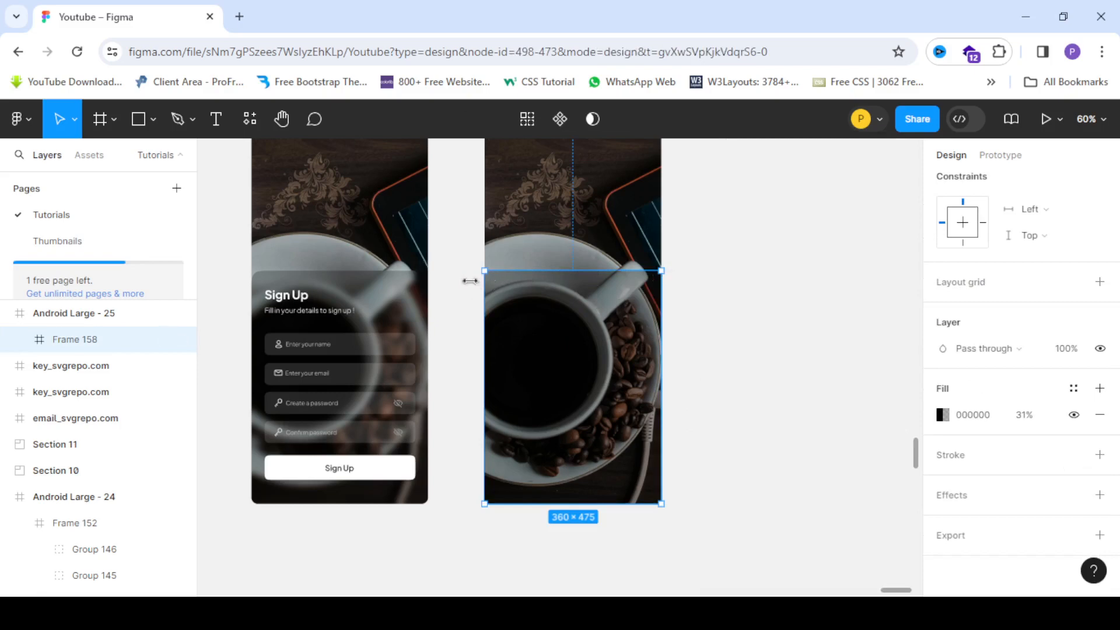
pyautogui.click(468, 285)
pyautogui.click(523, 295)
pyautogui.scroll(-2, 1094, 316)
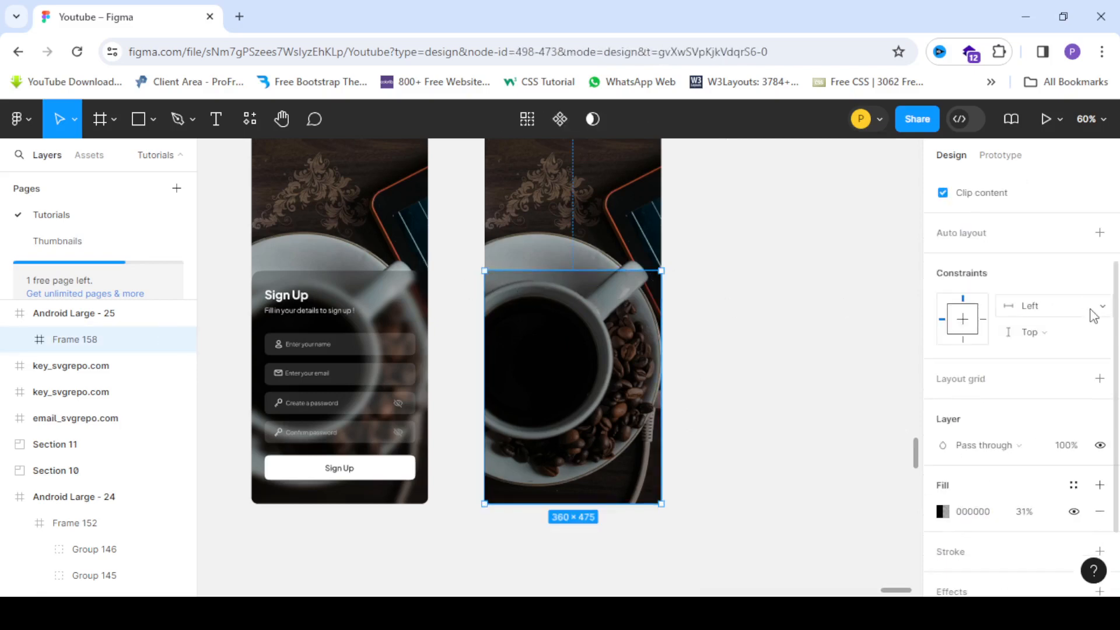
pyautogui.scroll(3, 1094, 316)
pyautogui.click(1098, 306)
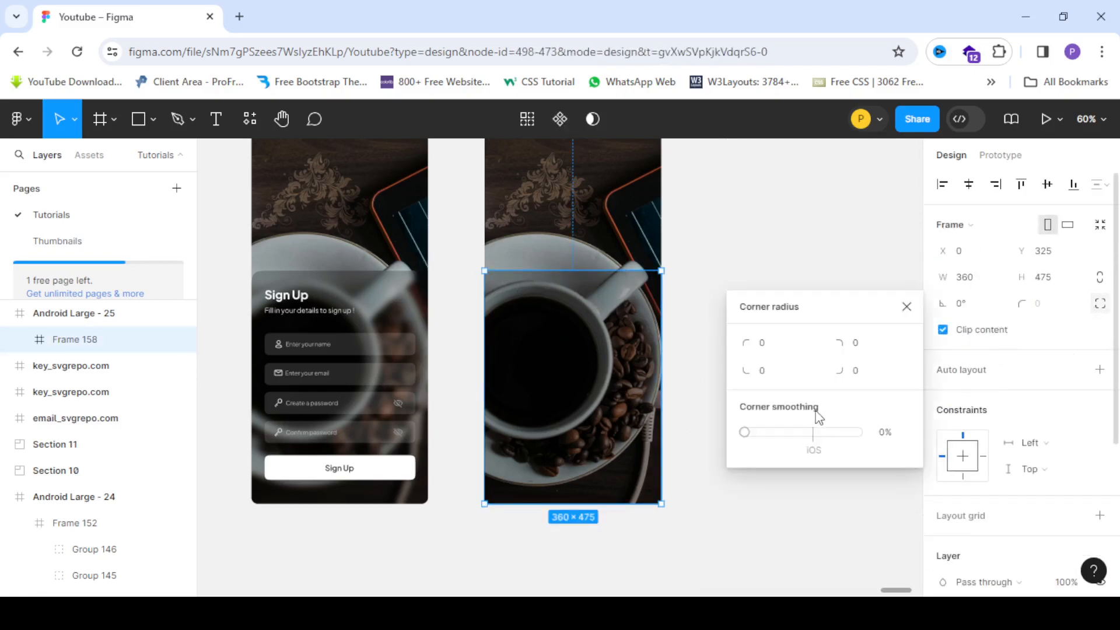
pyautogui.click(778, 348)
pyautogui.write('20')
pyautogui.press('Return')
pyautogui.click(873, 340)
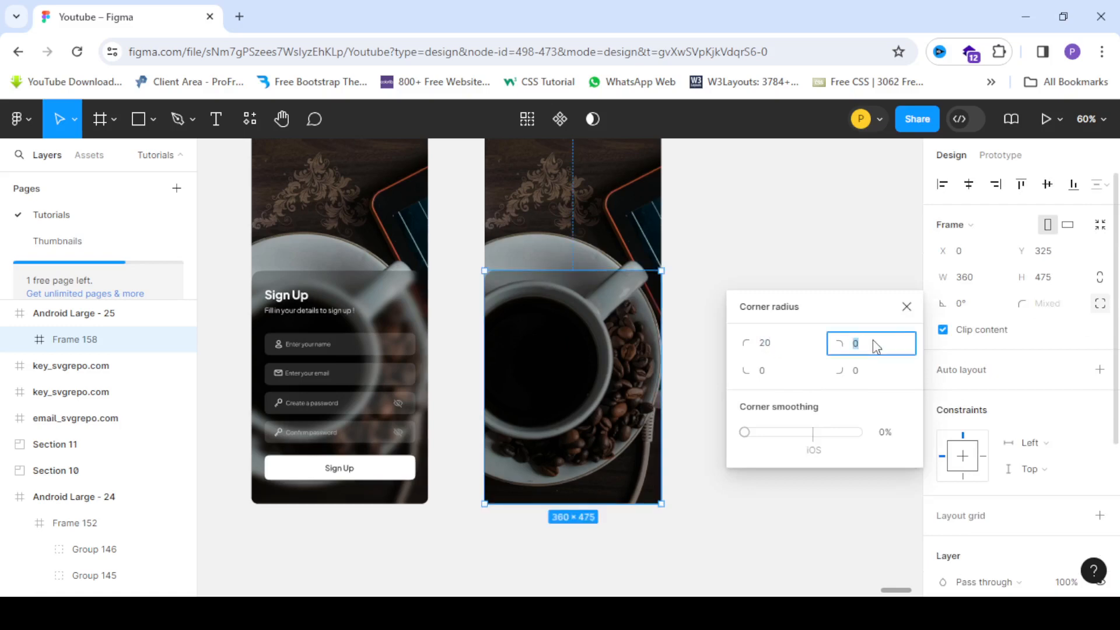
pyautogui.write('20')
pyautogui.press('Return')
pyautogui.click(694, 250)
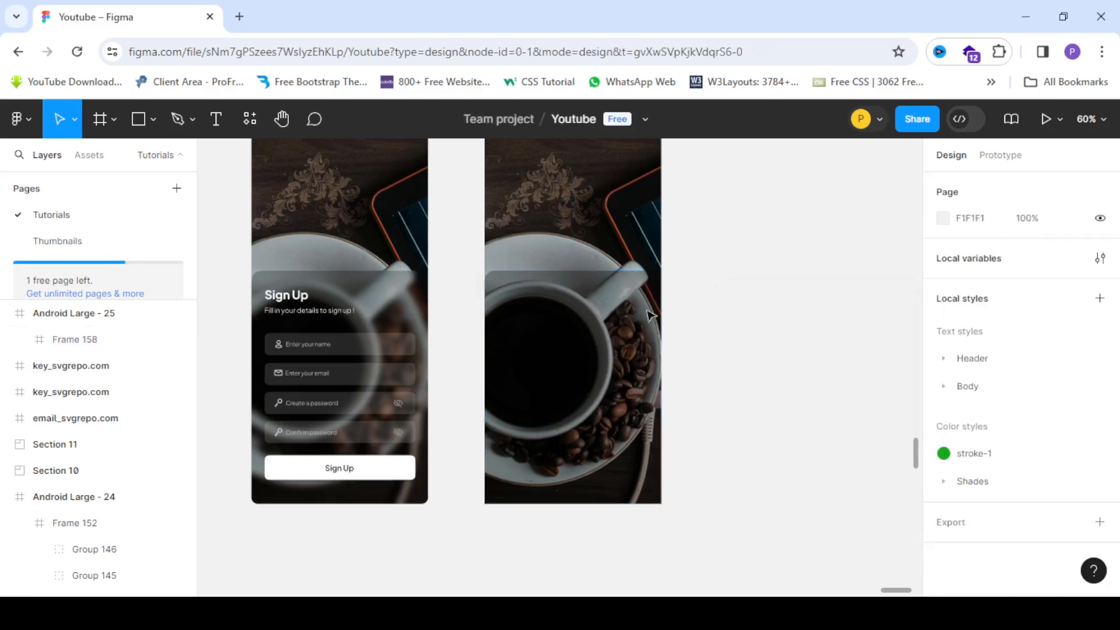
# Add a Background blur effect of 13 to the translucent inner frame.
pyautogui.click(555, 325)
pyautogui.scroll(-4, 1058, 397)
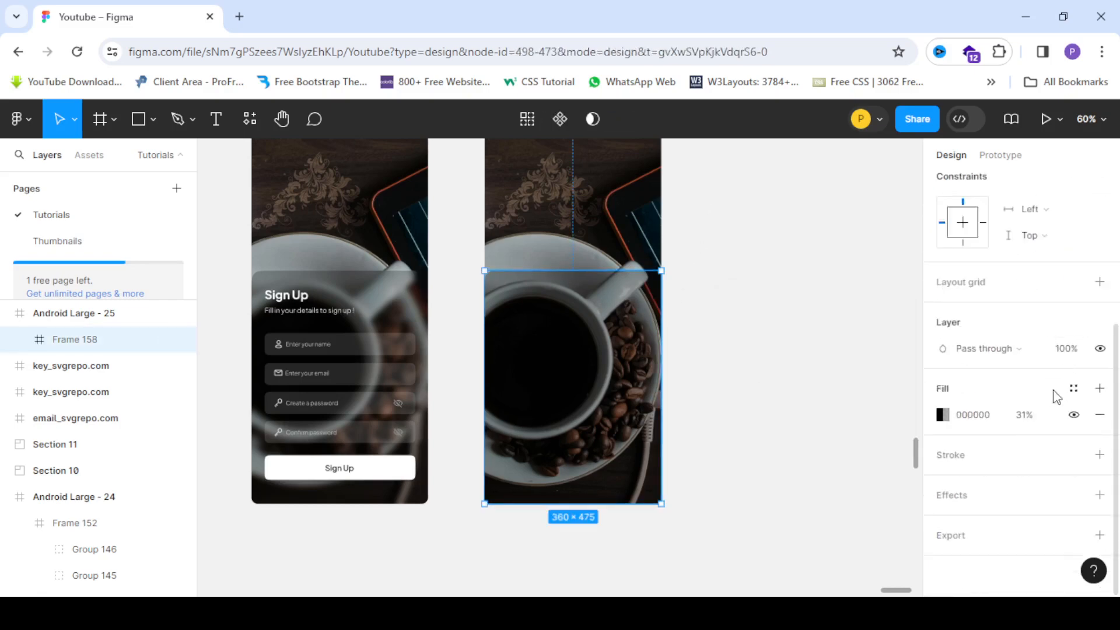
pyautogui.click(953, 495)
pyautogui.click(994, 523)
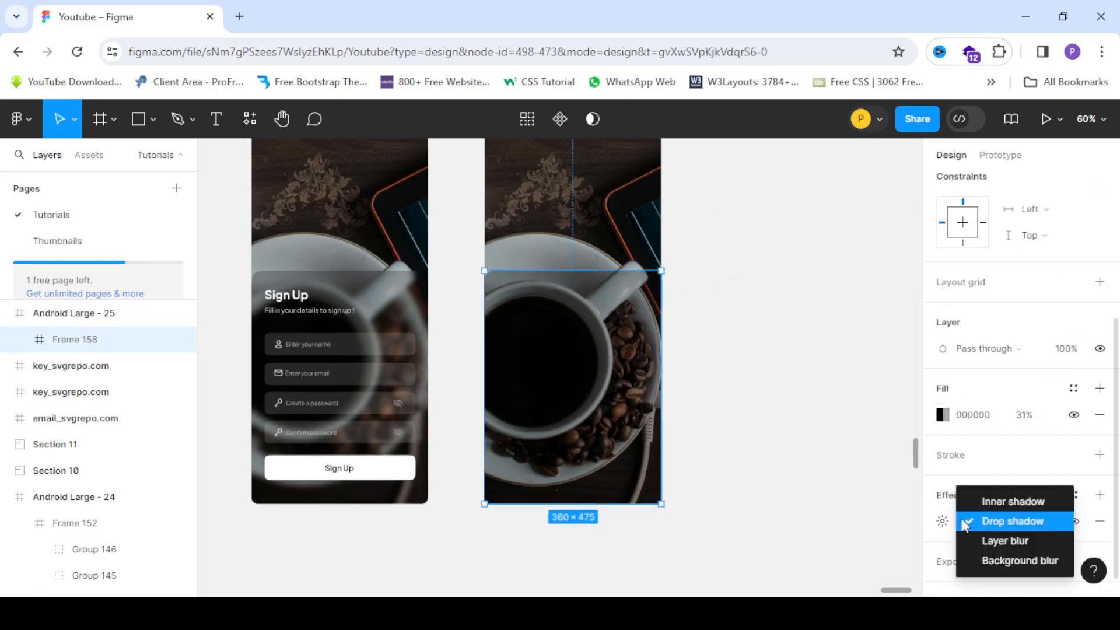
pyautogui.click(994, 523)
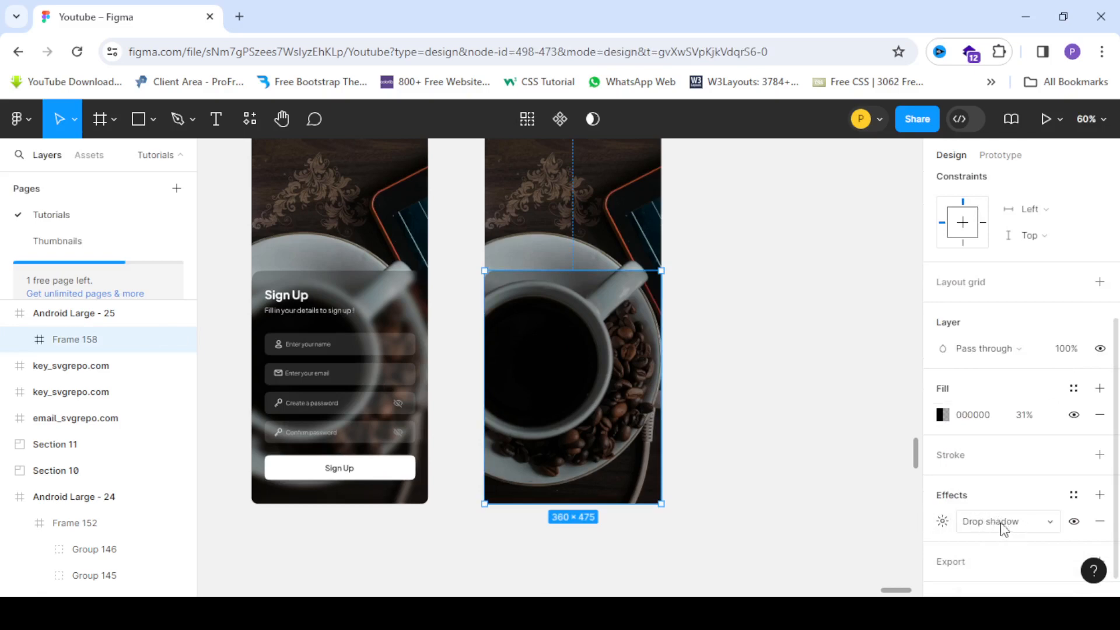
pyautogui.click(1023, 523)
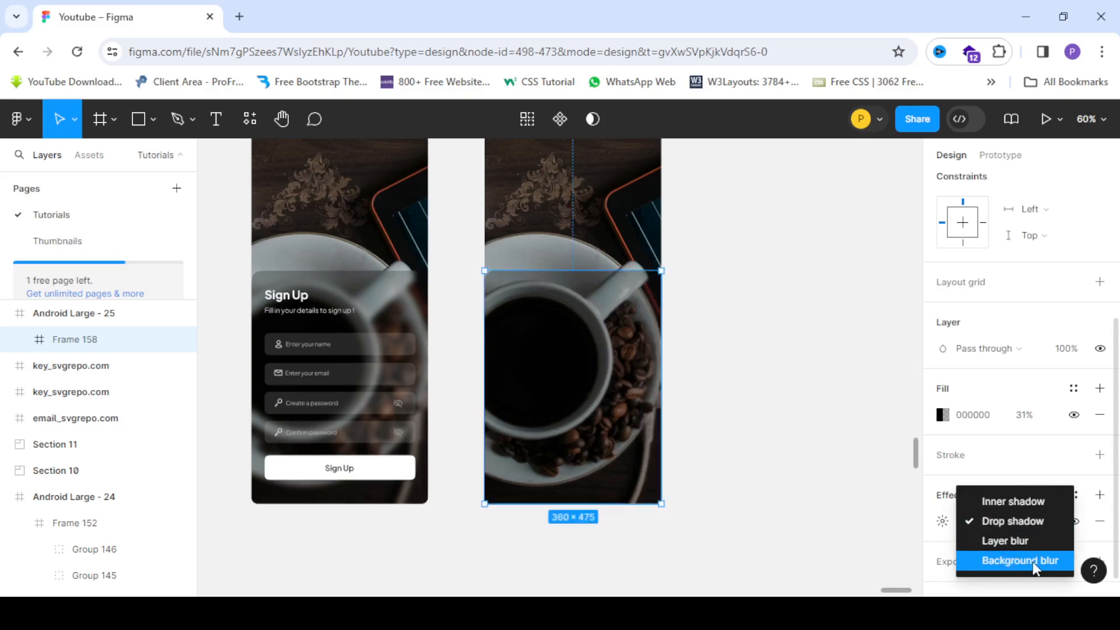
pyautogui.click(1032, 562)
pyautogui.click(949, 526)
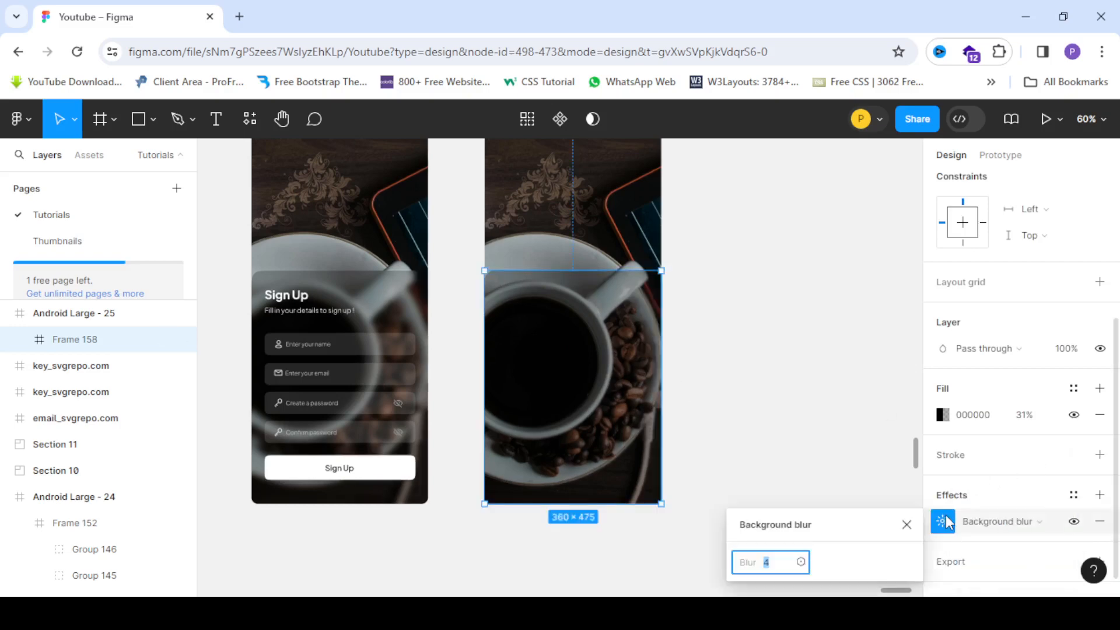
pyautogui.write('13')
pyautogui.press('Return')
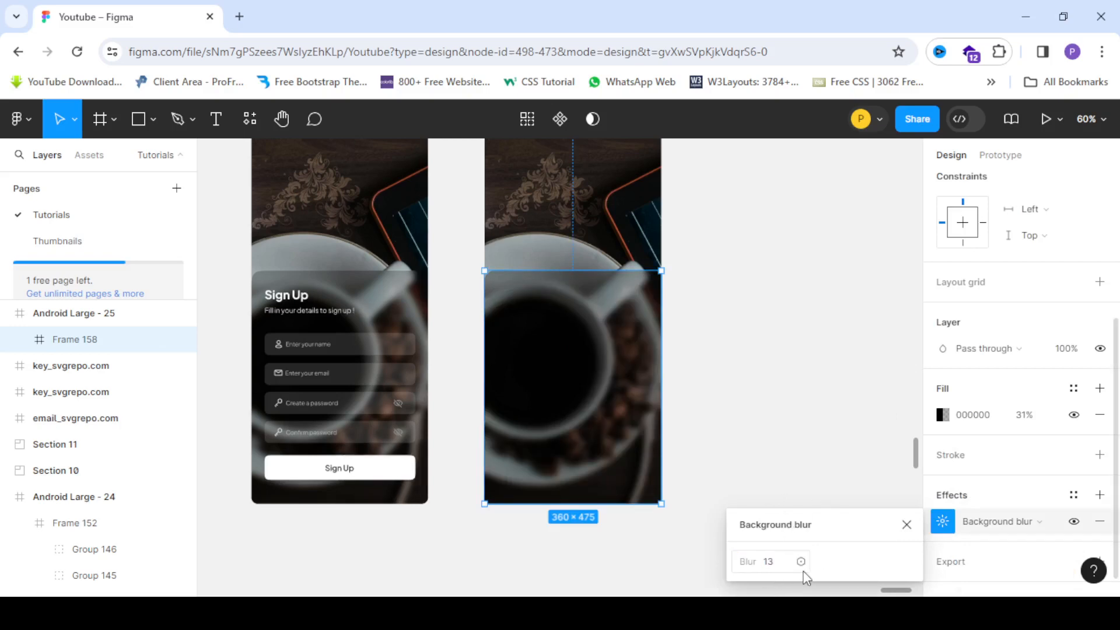
pyautogui.click(794, 394)
pyautogui.click(577, 358)
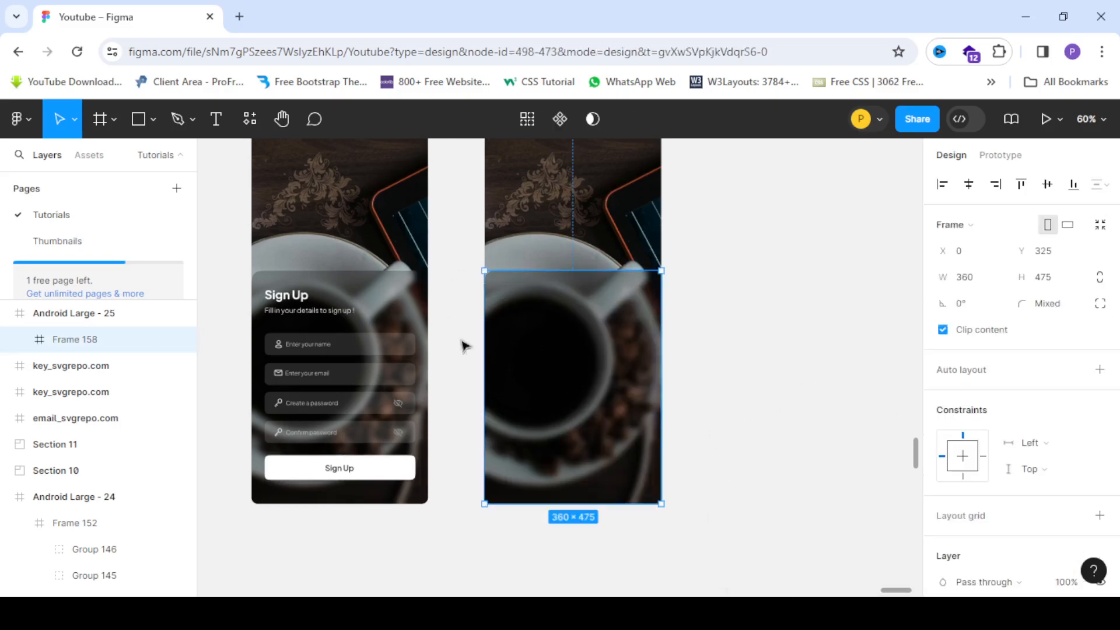
# Copy the "Sign Up" heading and "Fill in your details to sign up !" text from the reference screen into the new translucent panel.
pyautogui.scroll(3, 309, 303)
pyautogui.click(274, 292)
pyautogui.scroll(-2, 356, 315)
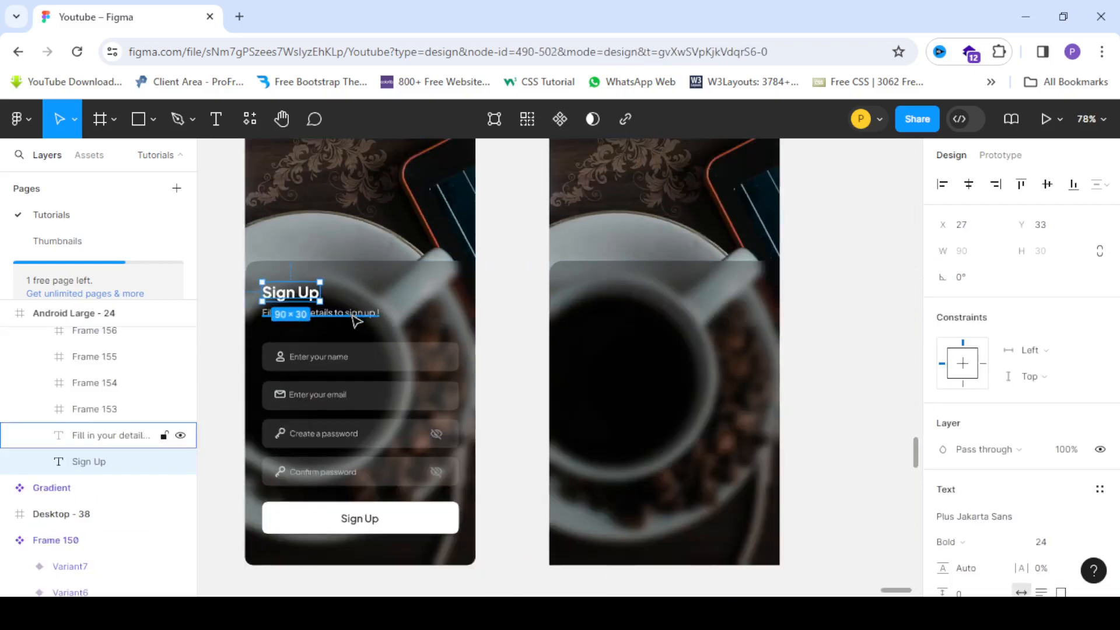
pyautogui.keyDown('shift'); pyautogui.click(352, 316); pyautogui.keyUp('shift')
pyautogui.moveTo(344, 312); pyautogui.dragTo(644, 310)
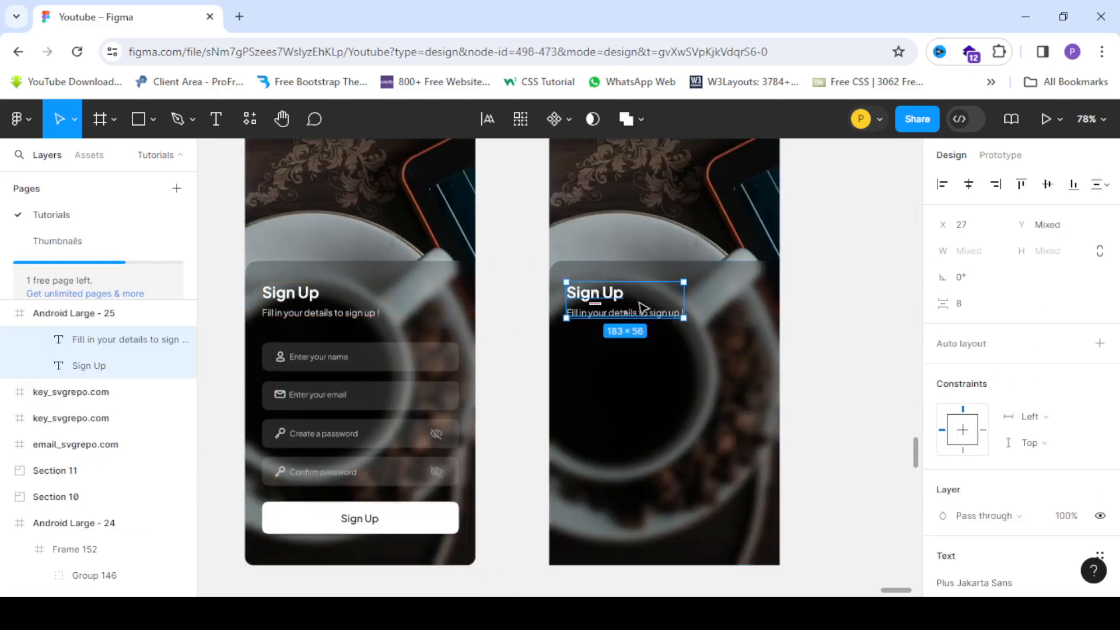
pyautogui.scroll(2, 639, 293)
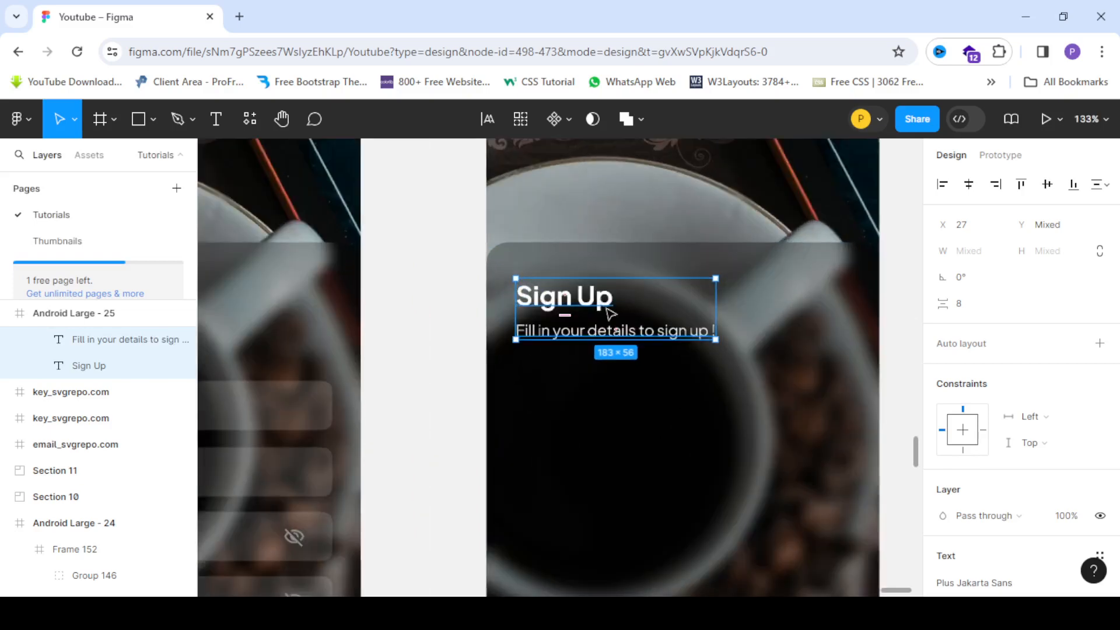
pyautogui.scroll(-3, 583, 314)
pyautogui.scroll(1, 584, 313)
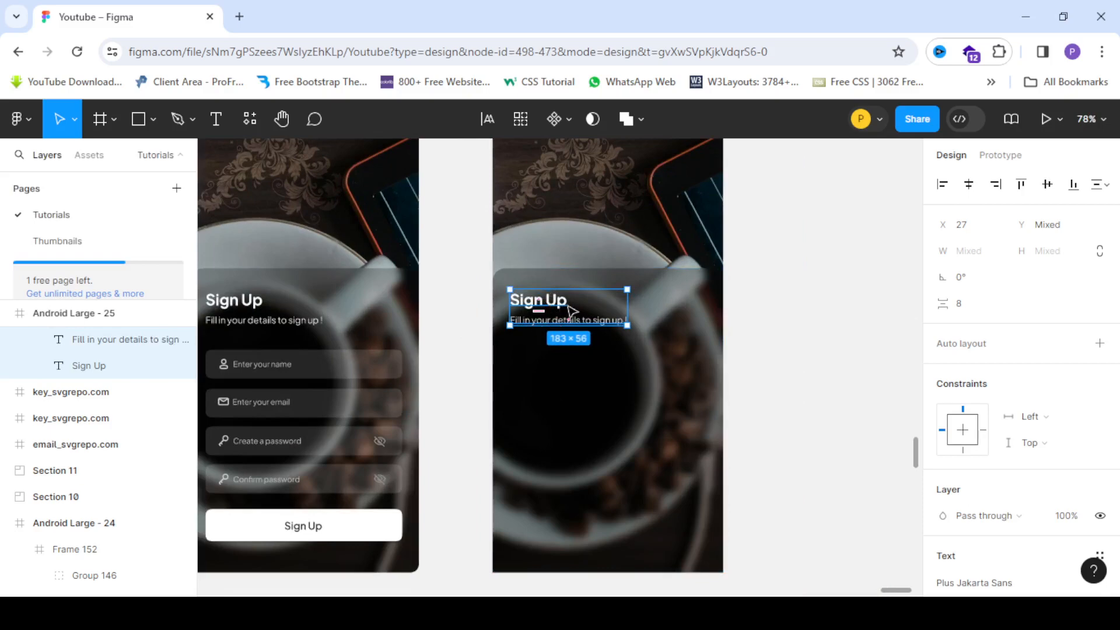
pyautogui.scroll(1, 578, 315)
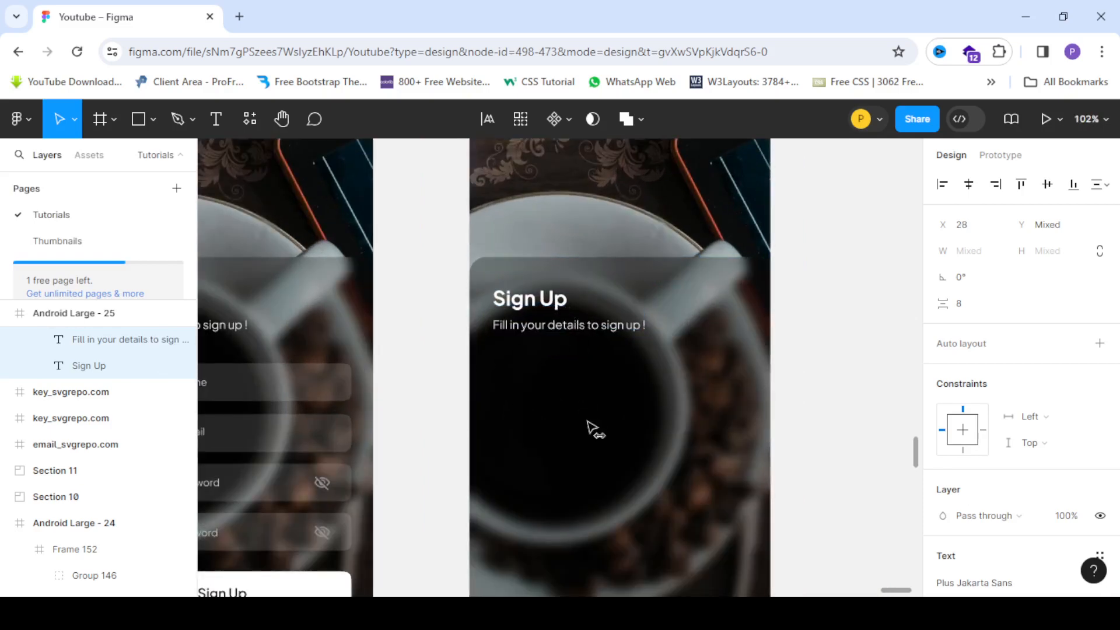
pyautogui.hotkey('ctrl', 'alt', 'g')
# Draw a frame about 290 × 43 inside the translucent panel, below the "Fill in your details to sign up !" text.
pyautogui.scroll(-3, 484, 334)
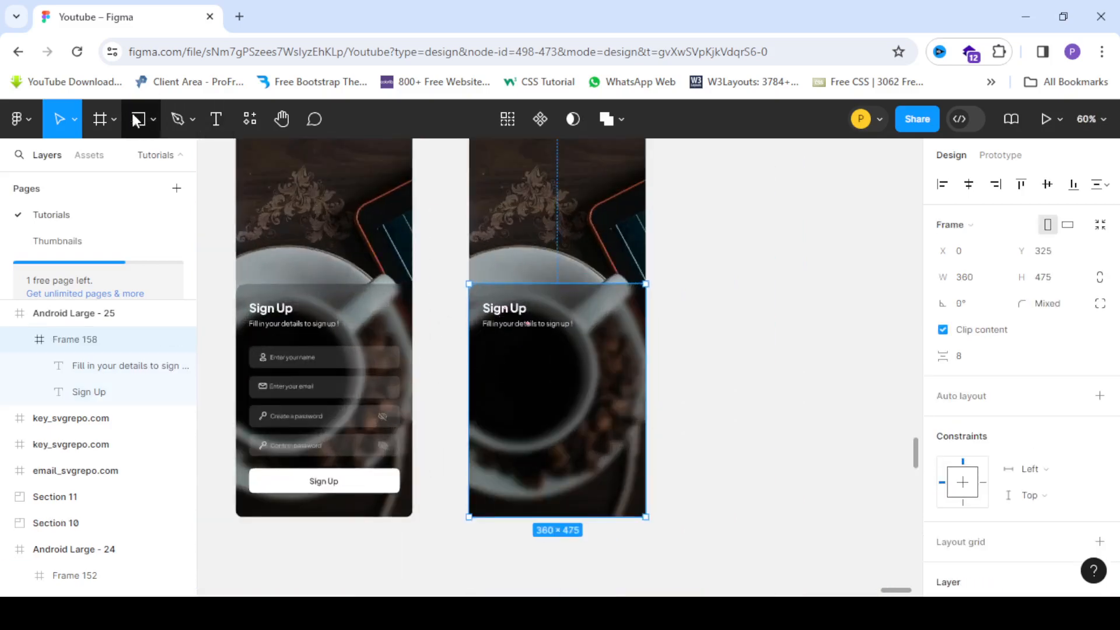
pyautogui.click(100, 120)
pyautogui.scroll(1, 501, 371)
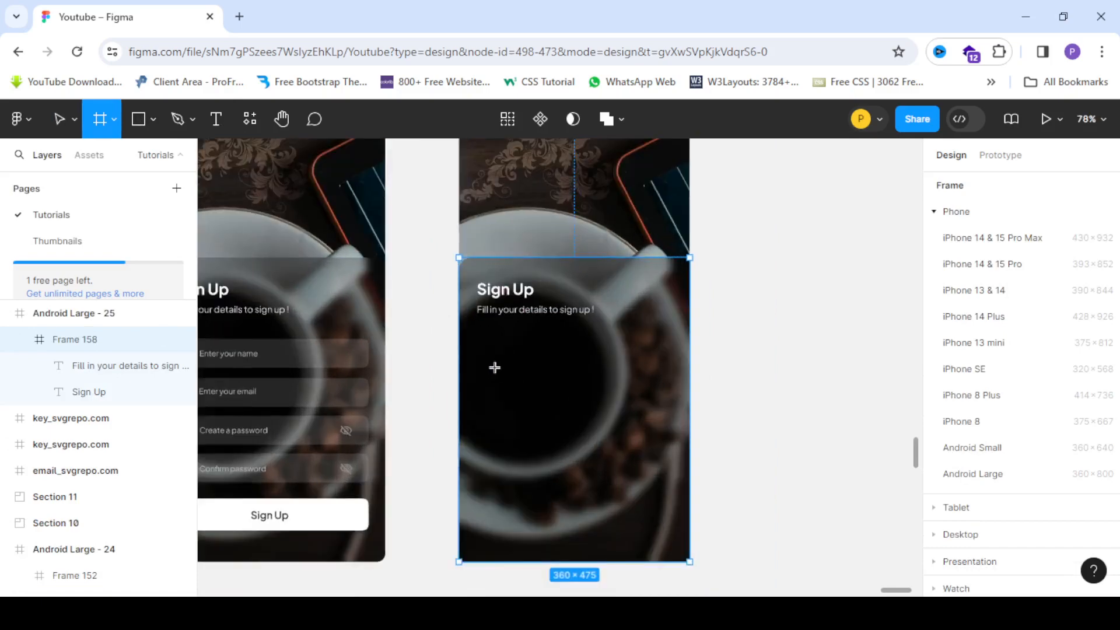
pyautogui.scroll(-2, 360, 372)
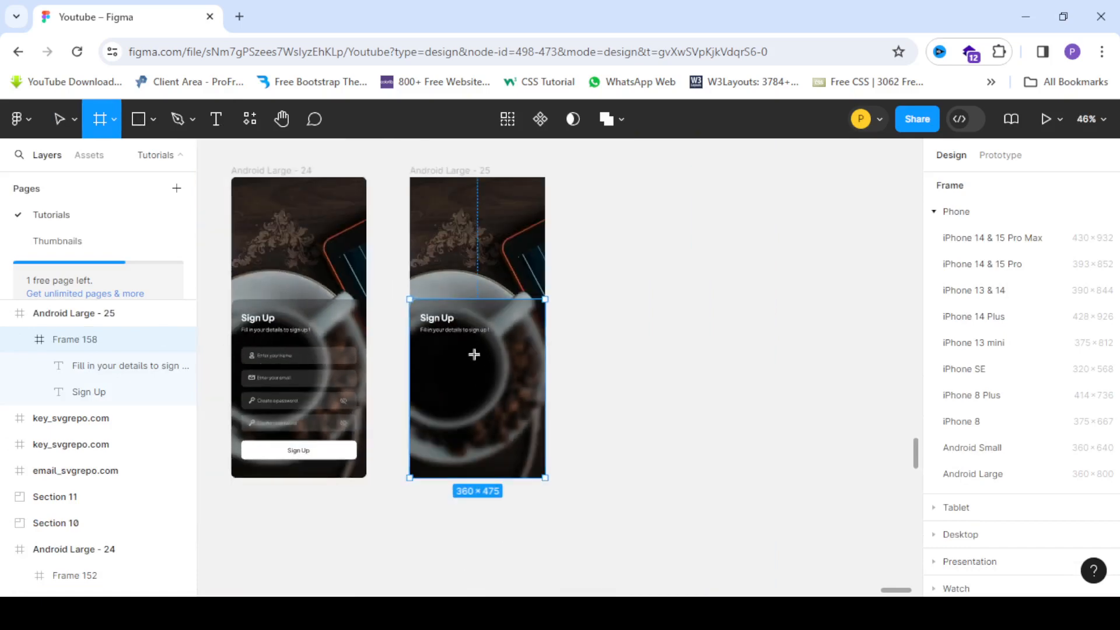
pyautogui.scroll(3, 474, 354)
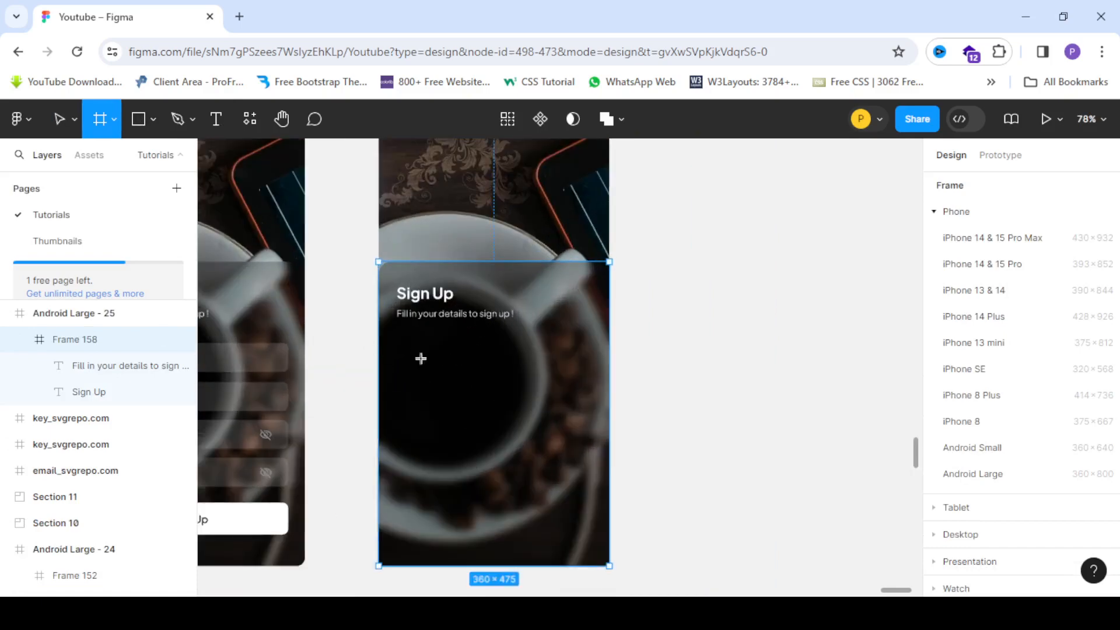
pyautogui.moveTo(398, 343); pyautogui.dragTo(584, 370)
# Resize the new field frame to 307 wide and 45 high, matching the name field of the reference screen.
pyautogui.scroll(-3, 530, 355)
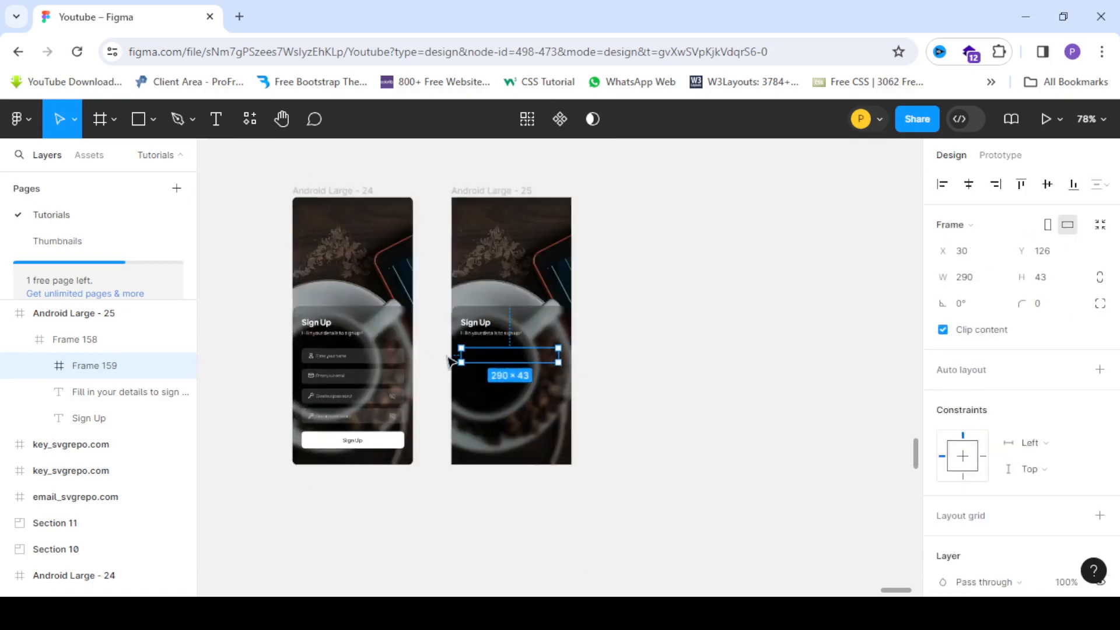
pyautogui.scroll(3, 380, 367)
pyautogui.click(388, 362)
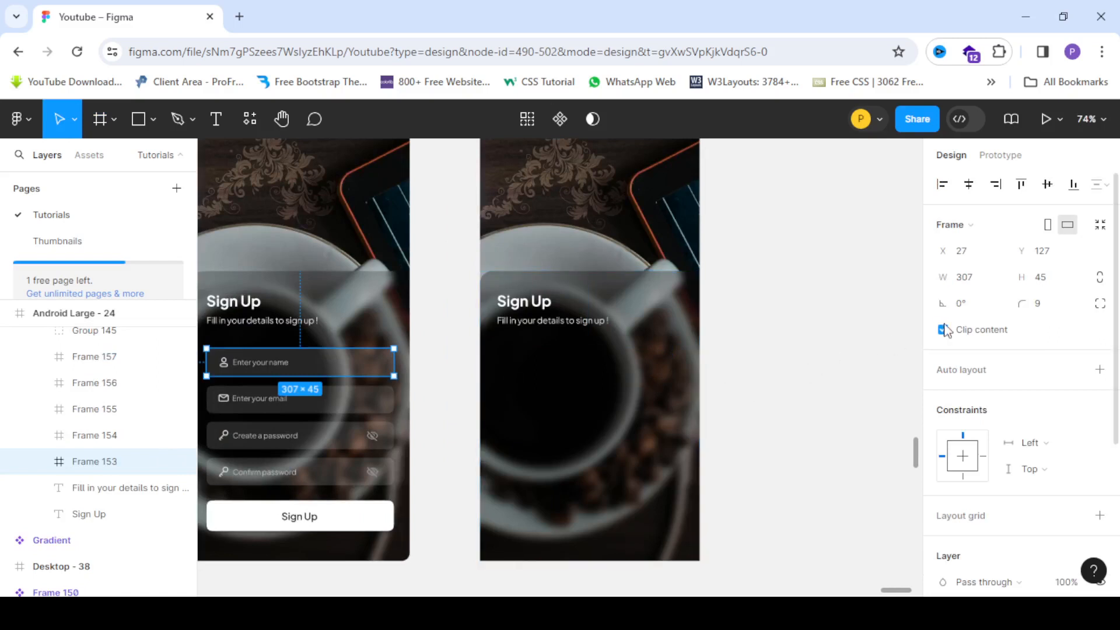
pyautogui.click(600, 361)
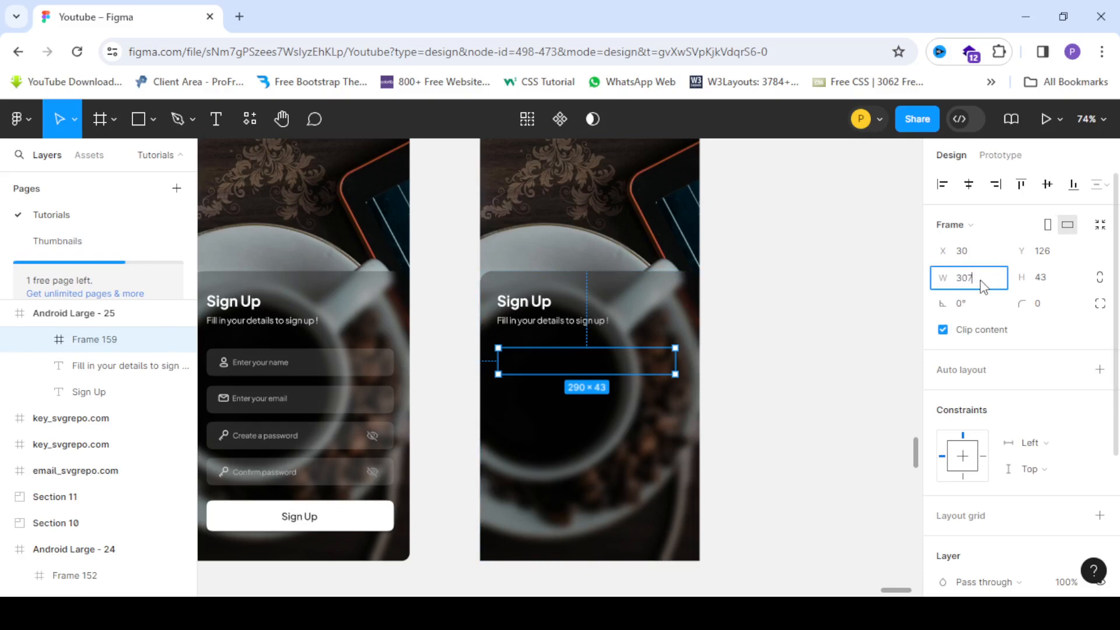
pyautogui.click(1047, 286)
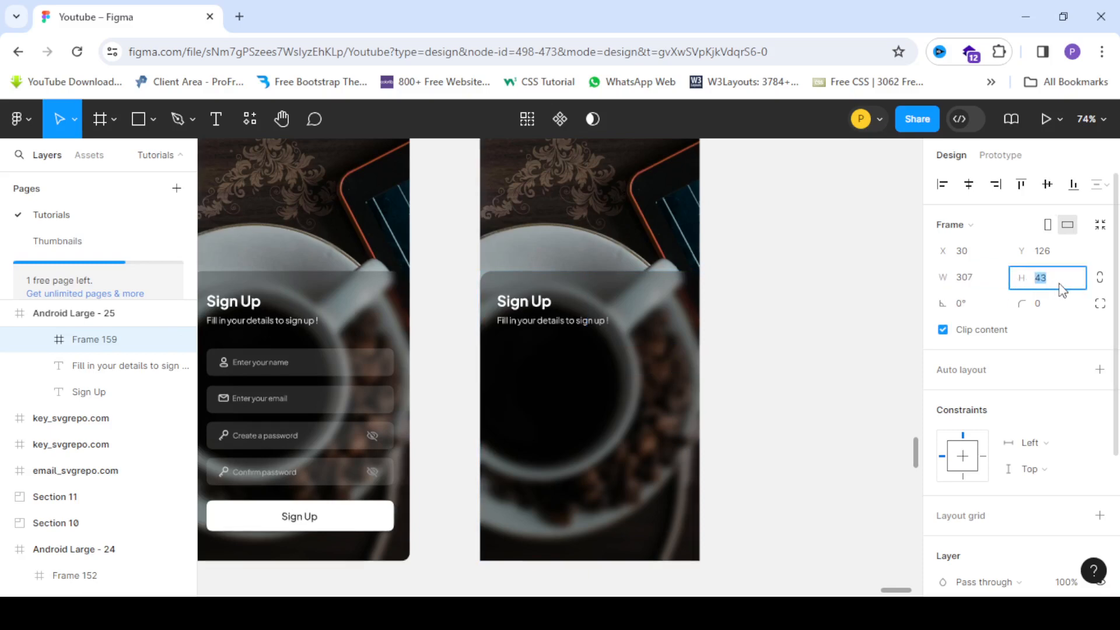
pyautogui.write('4')
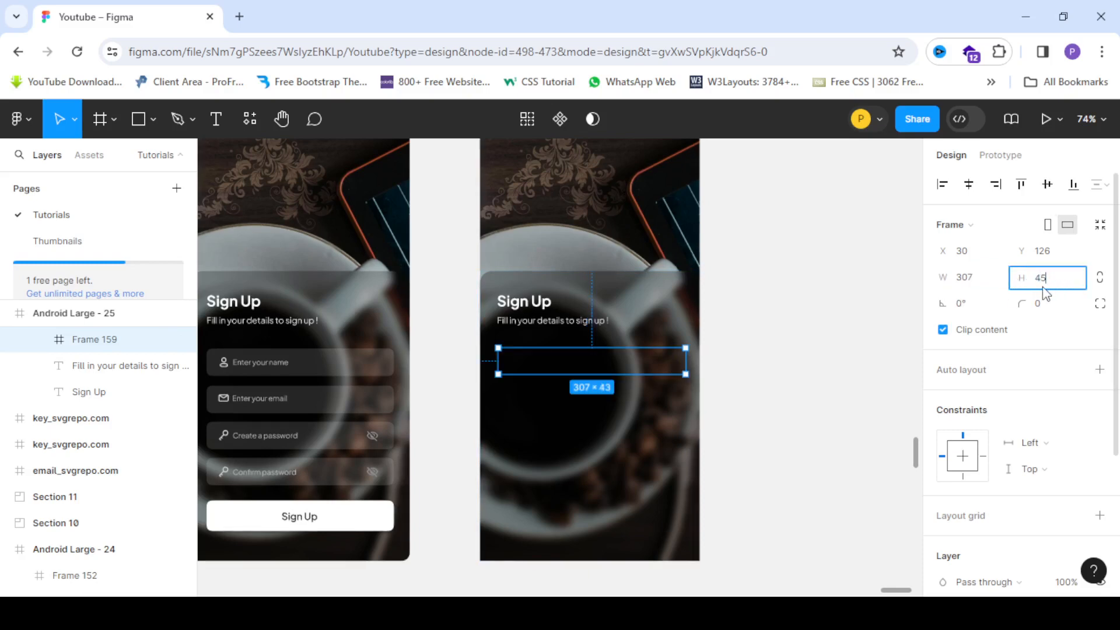
pyautogui.write('5')
pyautogui.press('Return')
pyautogui.click(738, 383)
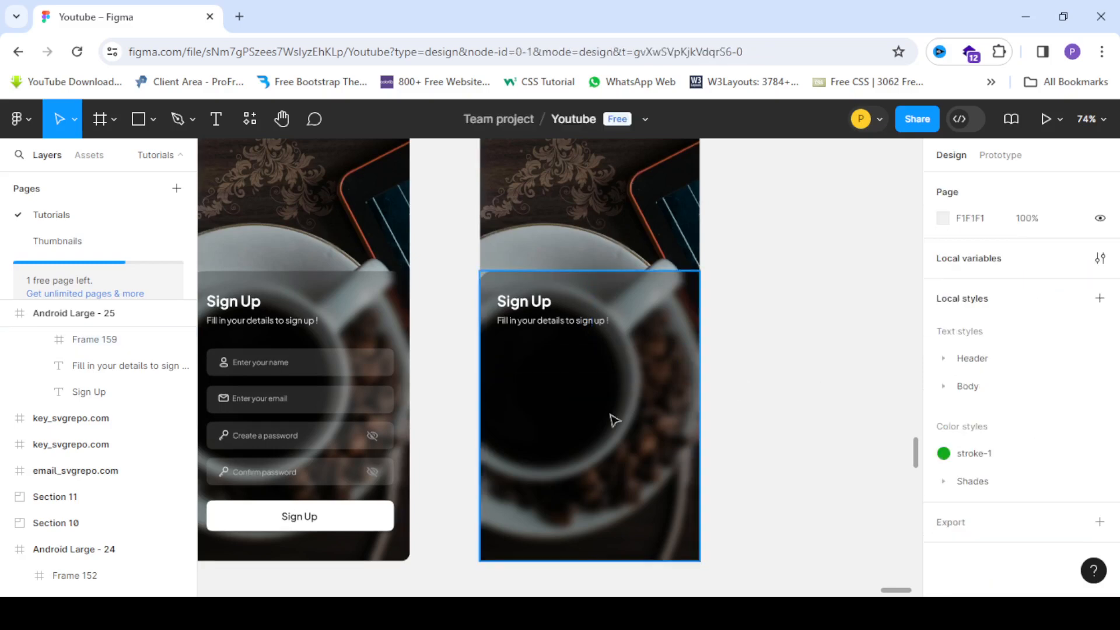
# Add a white (FFFFFF) fill to the 307 × 45 field frame.
pyautogui.click(591, 368)
pyautogui.click(588, 368)
pyautogui.scroll(-4, 1080, 513)
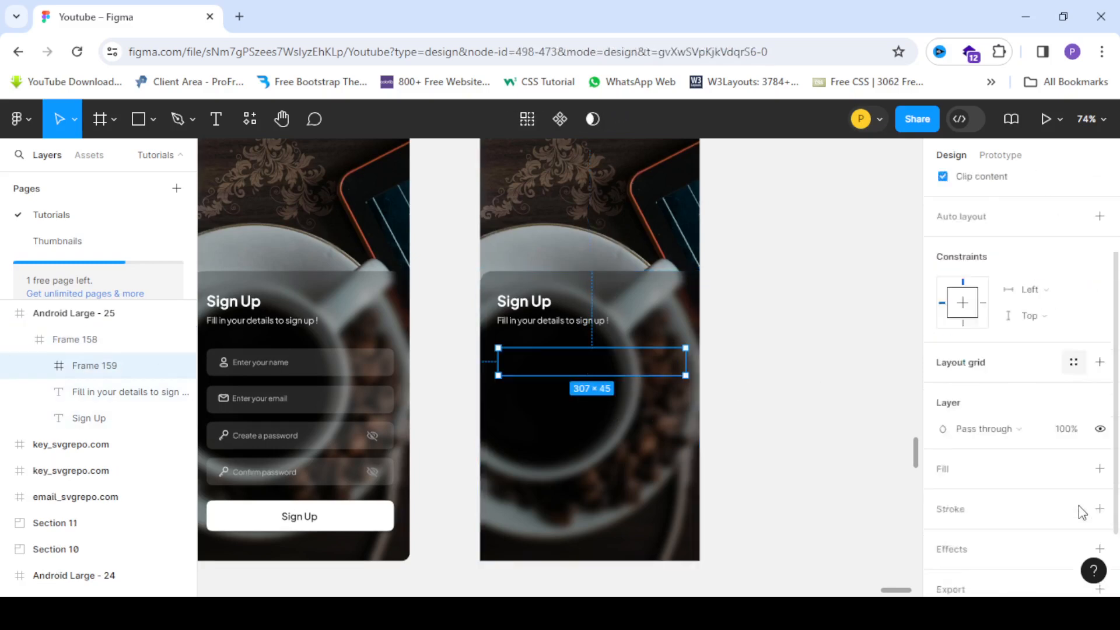
pyautogui.scroll(4, 973, 343)
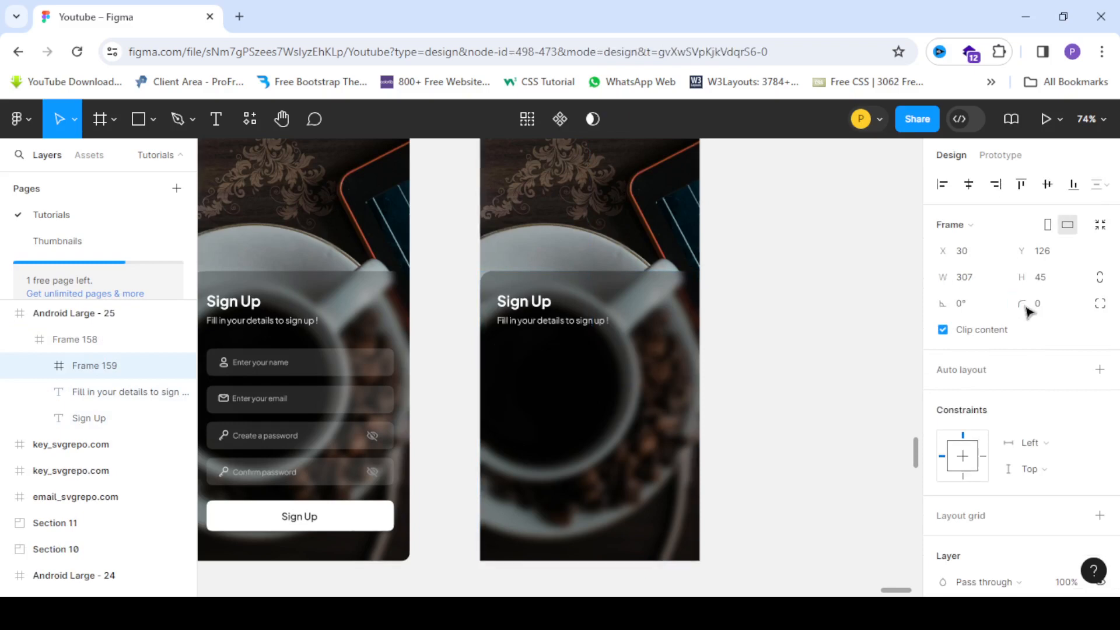
pyautogui.scroll(-4, 977, 426)
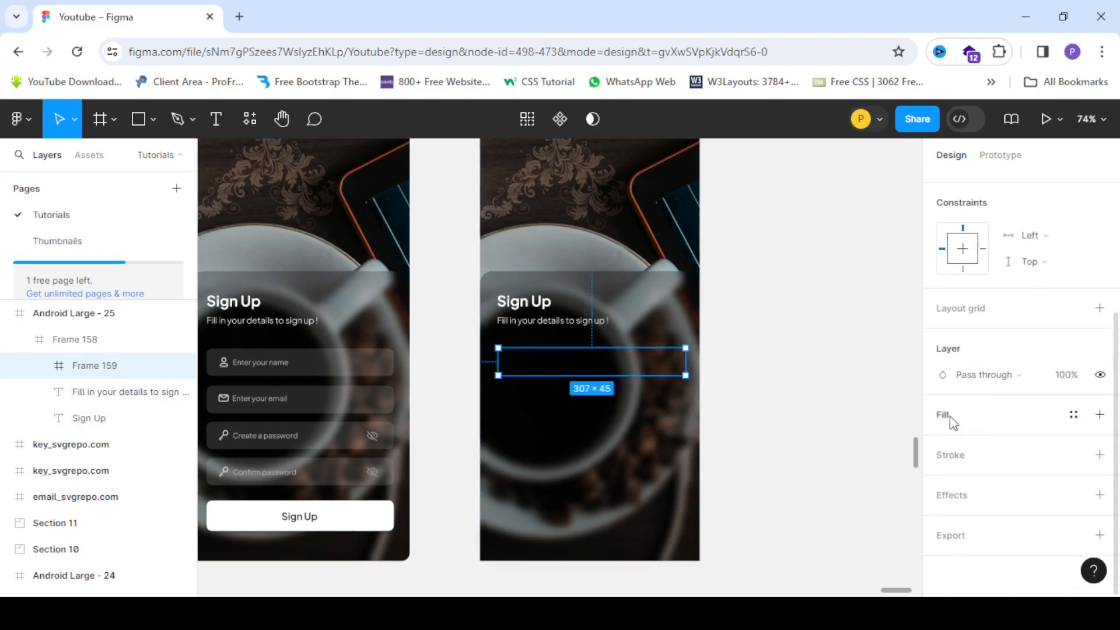
pyautogui.click(952, 419)
# Round all corners of the field frame with a radius of 8 and set corner smoothing to 100%.
pyautogui.scroll(4, 1033, 336)
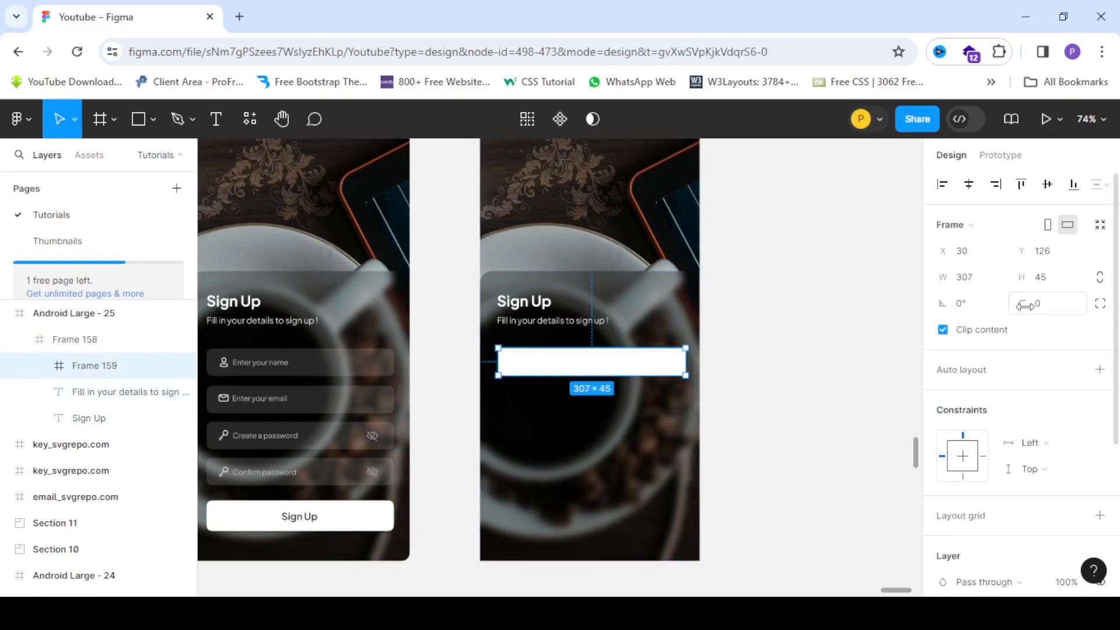
pyautogui.moveTo(1023, 304); pyautogui.dragTo(32, 308)
pyautogui.click(1099, 305)
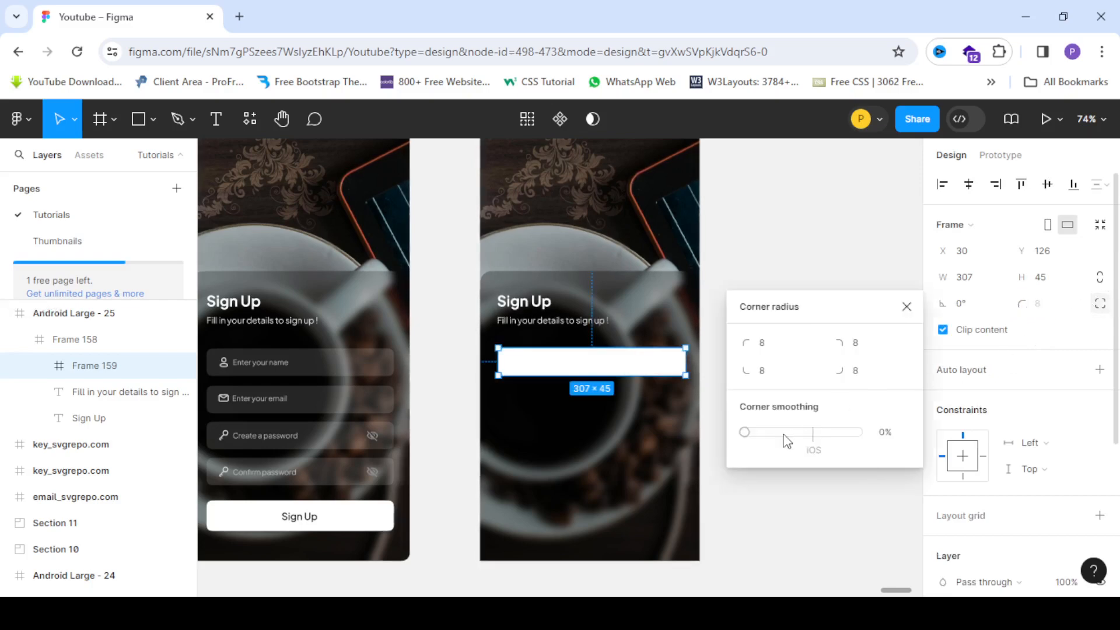
pyautogui.moveTo(784, 436); pyautogui.dragTo(910, 435)
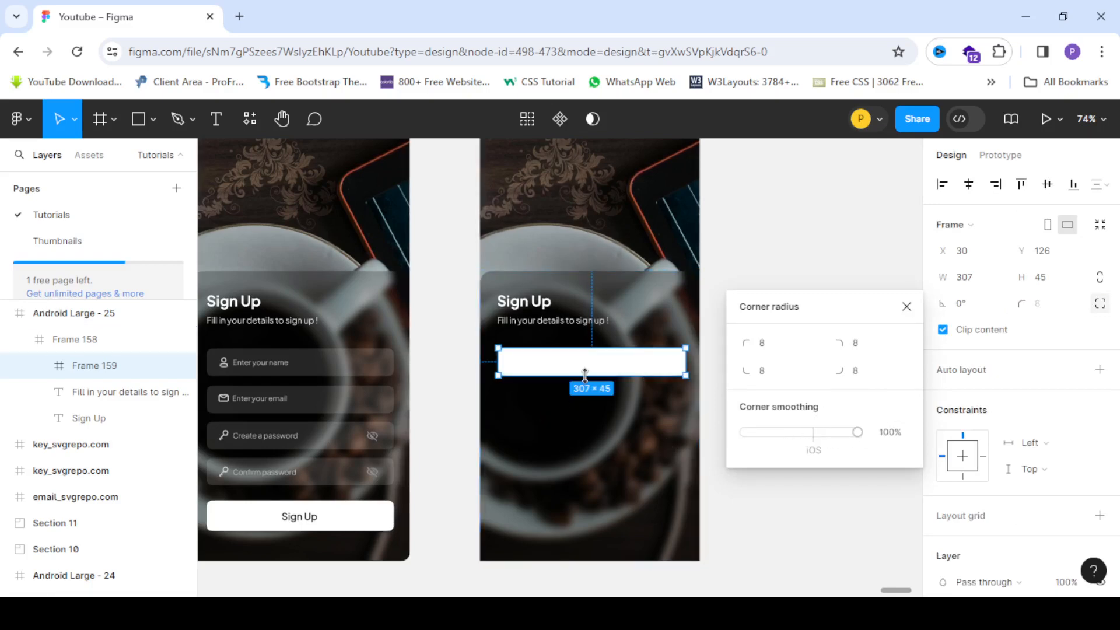
# Shift the field frame to X 28 so it lines up with the start of the Sign Up heading.
pyautogui.moveTo(601, 366); pyautogui.dragTo(599, 367)
pyautogui.click(578, 344)
pyautogui.doubleClick(585, 365)
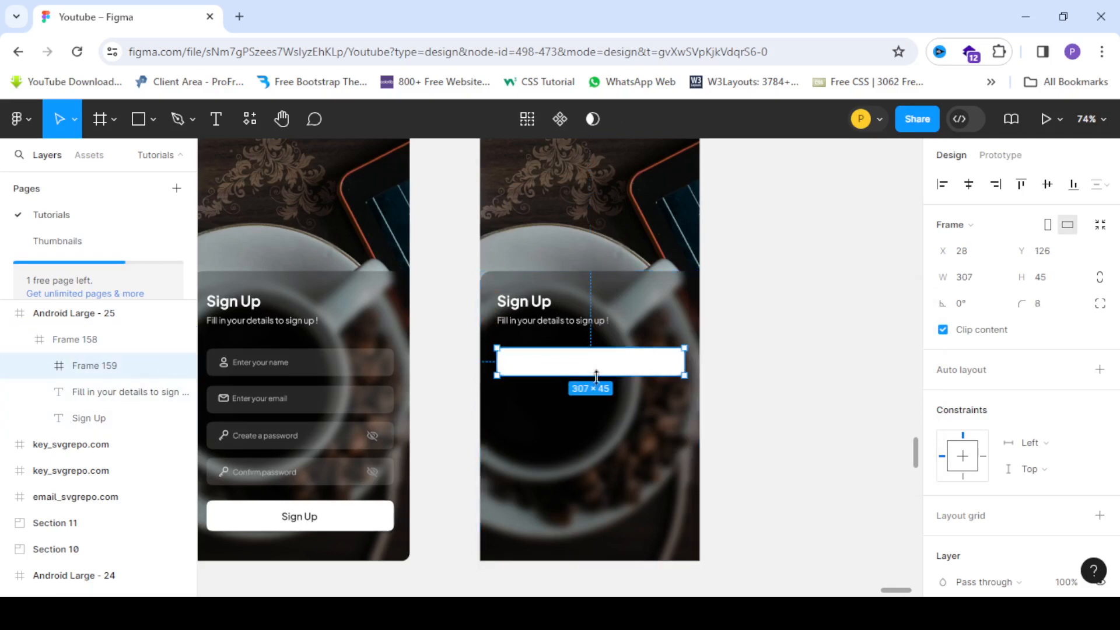
# Reduce the opacity of the field frame's white fill to 19%.
pyautogui.scroll(-5, 1038, 513)
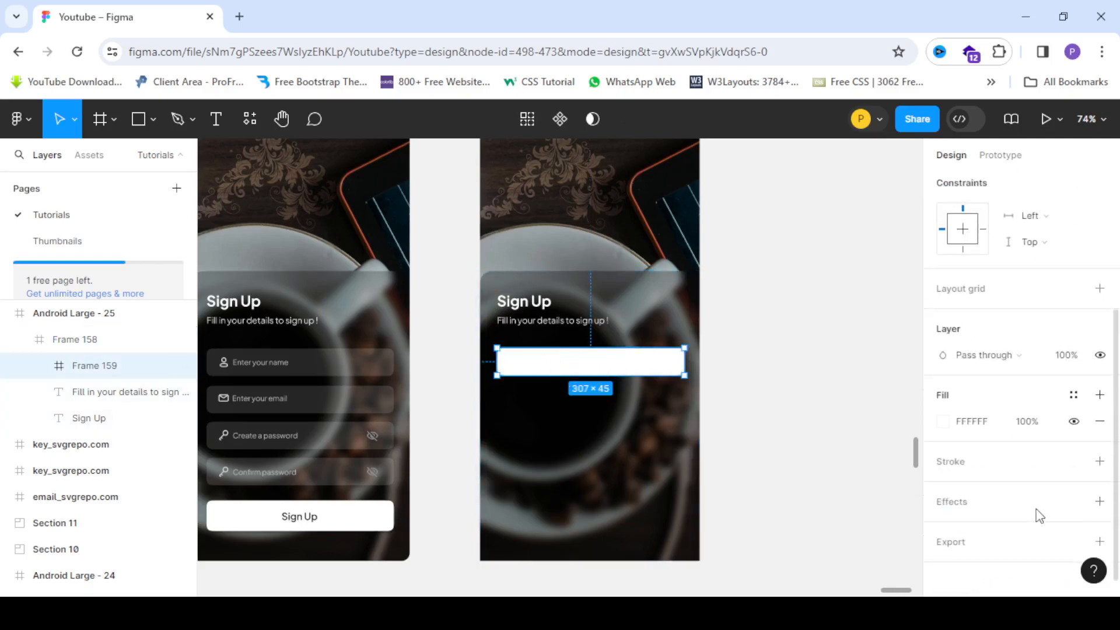
pyautogui.click(943, 415)
pyautogui.moveTo(827, 446); pyautogui.dragTo(806, 444)
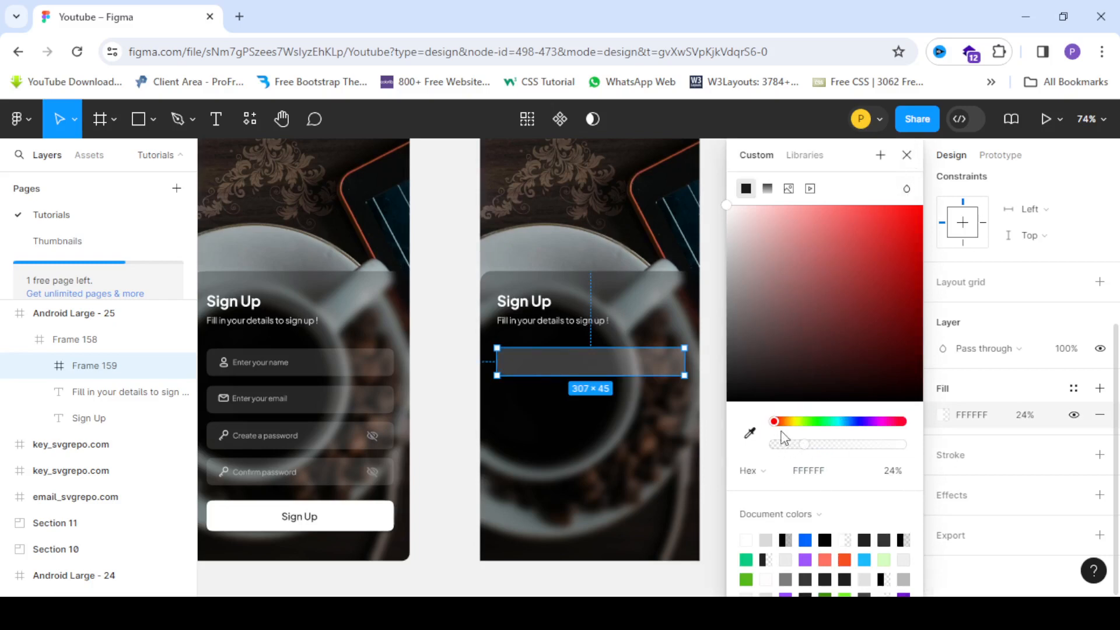
pyautogui.moveTo(802, 448); pyautogui.dragTo(800, 445)
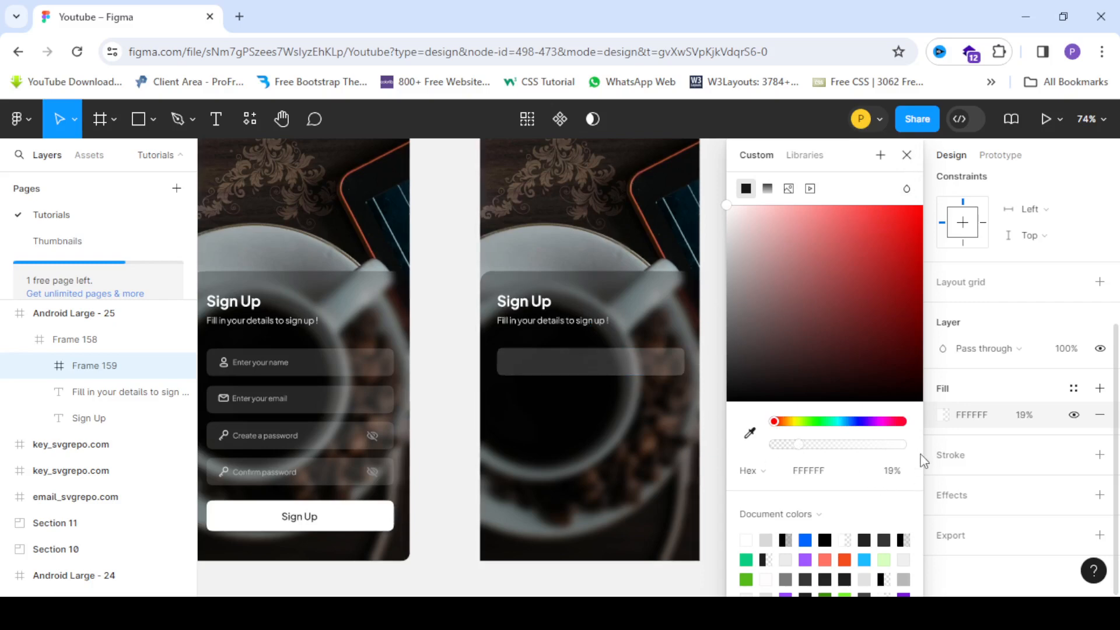
pyautogui.click(907, 155)
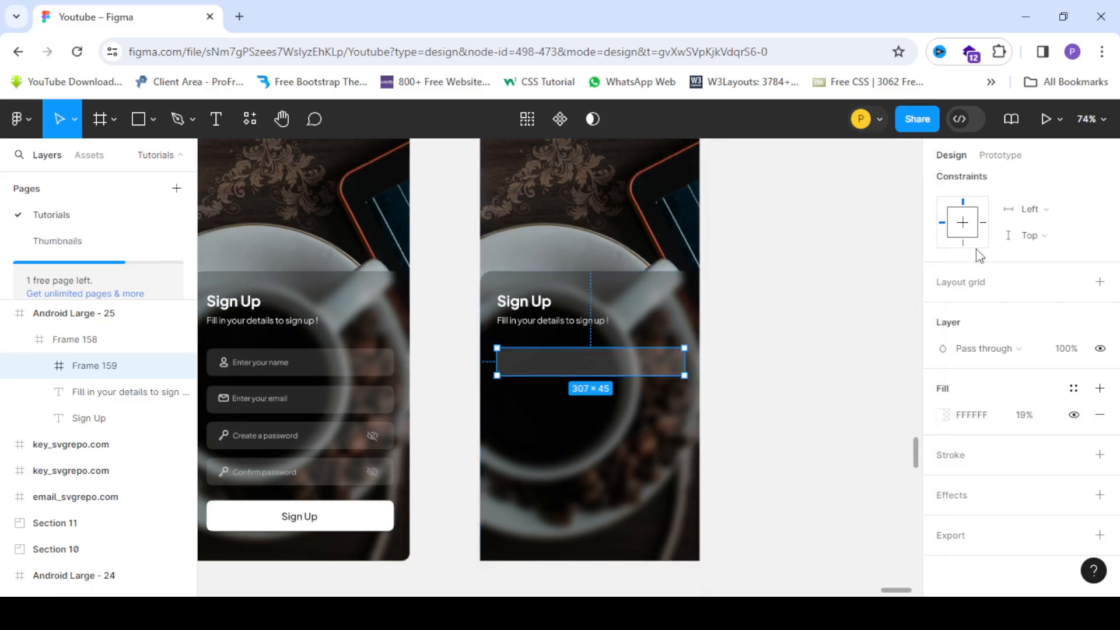
# Centre the field frame horizontally within the translucent panel.
pyautogui.scroll(4, 986, 234)
pyautogui.click(751, 387)
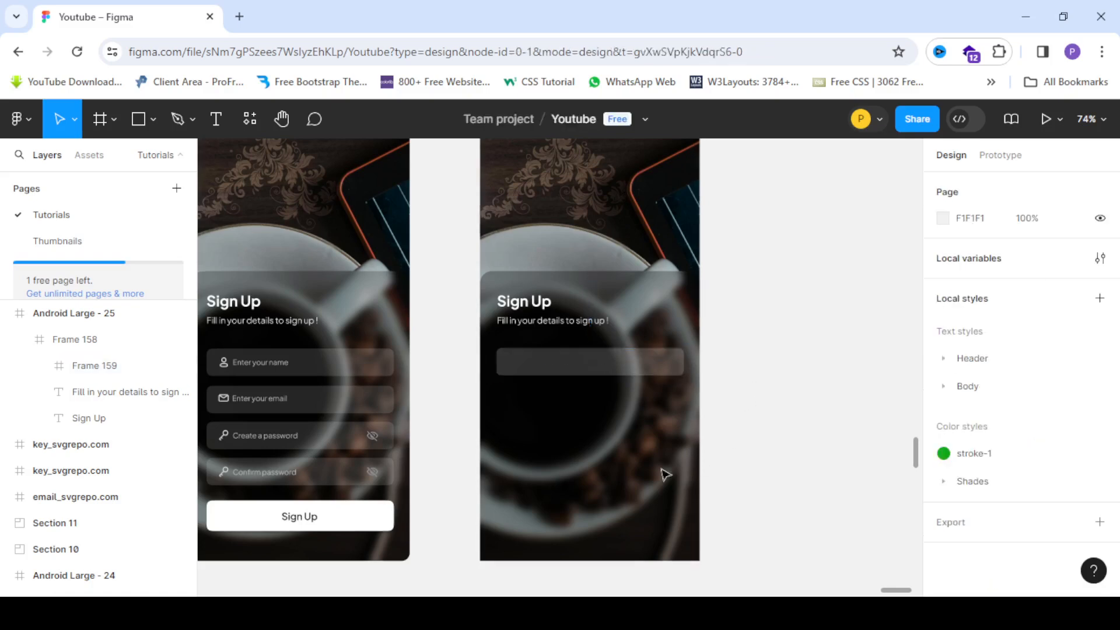
pyautogui.click(600, 366)
pyautogui.click(600, 366)
pyautogui.scroll(5, 600, 366)
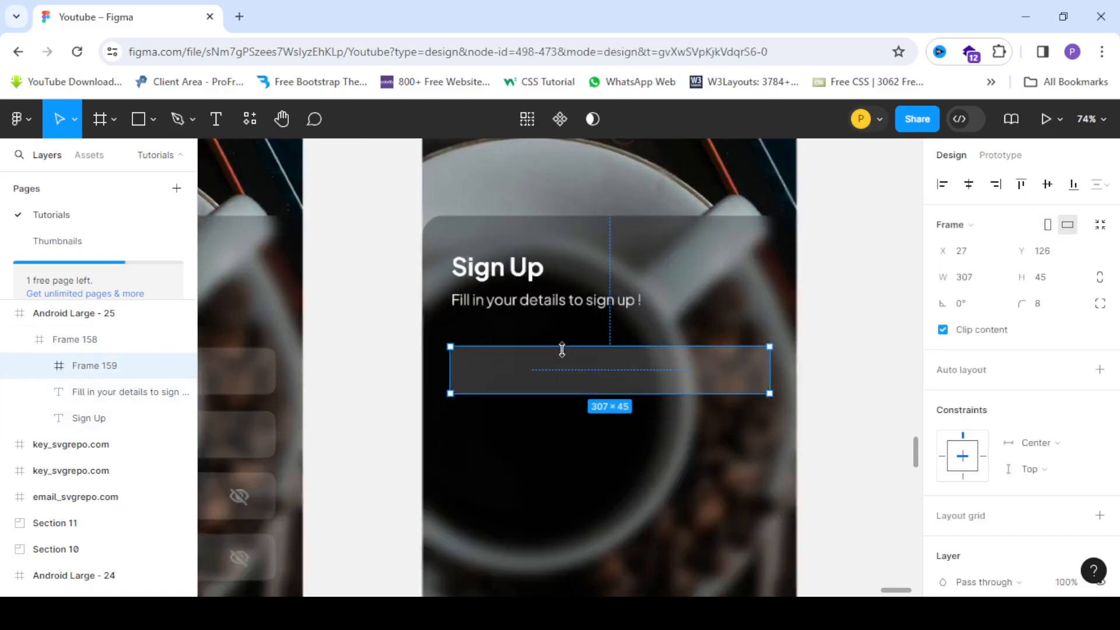
# Place a copy of the "Fill in your details to sign up !" text inside the field frame.
pyautogui.click(534, 302)
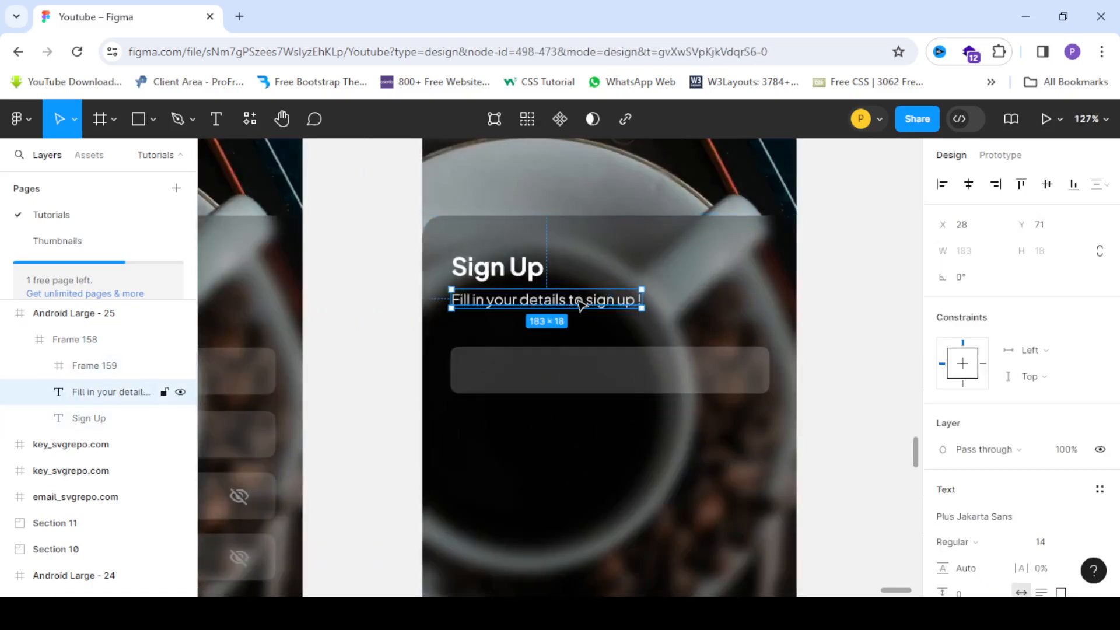
pyautogui.moveTo(579, 305); pyautogui.dragTo(596, 376)
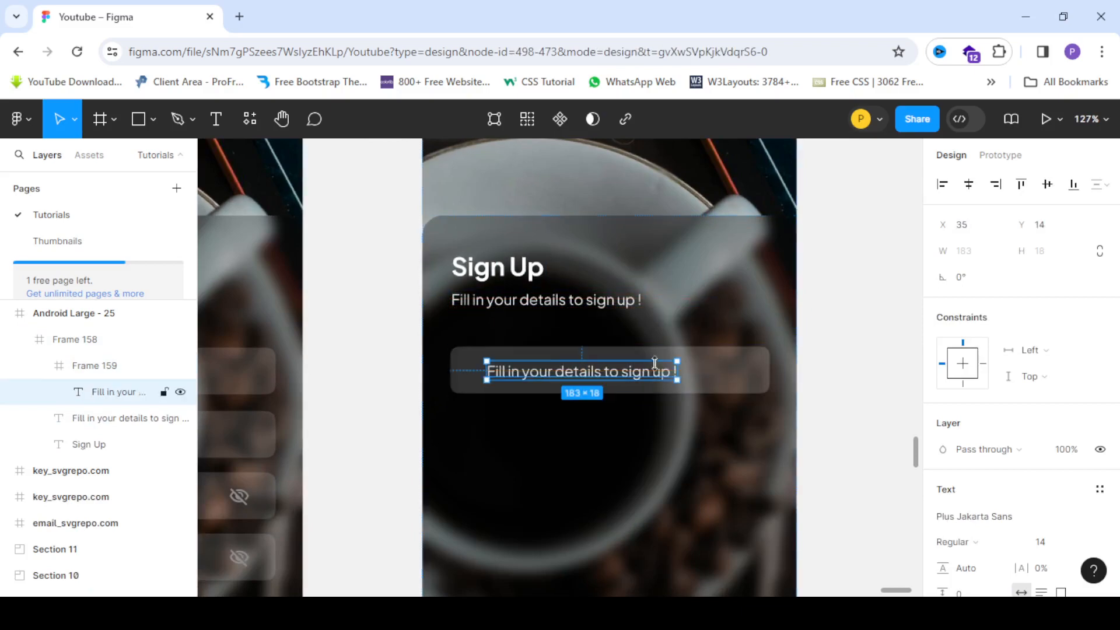
# Set the copied text's font size to 12, matching the "Enter your name" placeholder of the reference screen.
pyautogui.scroll(-5, 659, 367)
pyautogui.scroll(6, 462, 371)
pyautogui.keyDown('ctrl'); pyautogui.click(328, 372); pyautogui.keyUp('ctrl')
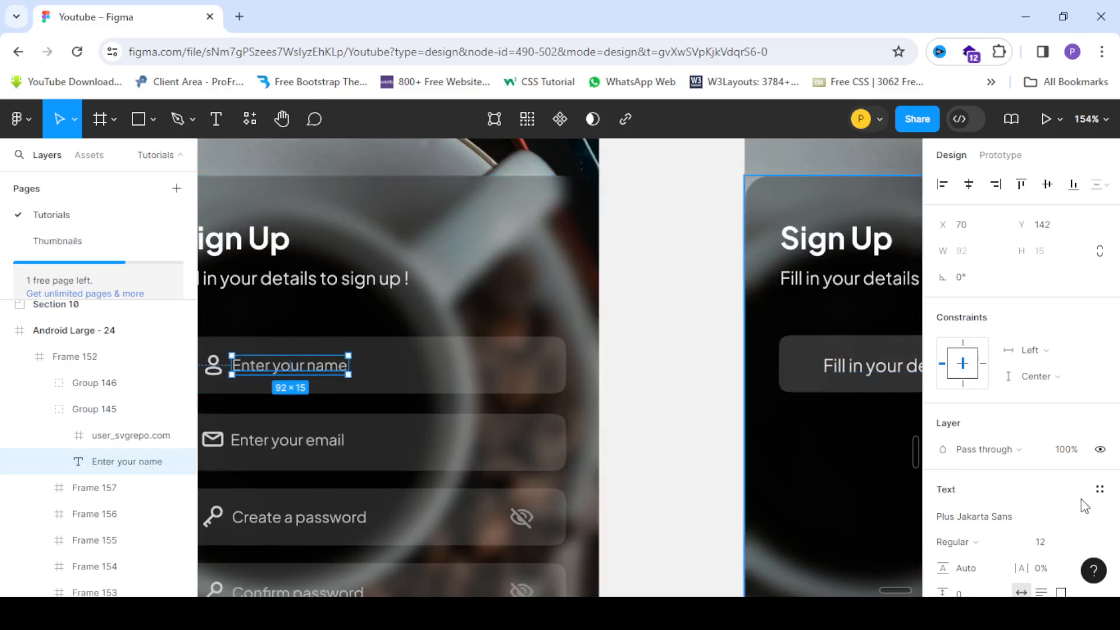
pyautogui.scroll(-4, 319, 340)
pyautogui.scroll(-3, 319, 340)
pyautogui.scroll(5, 481, 351)
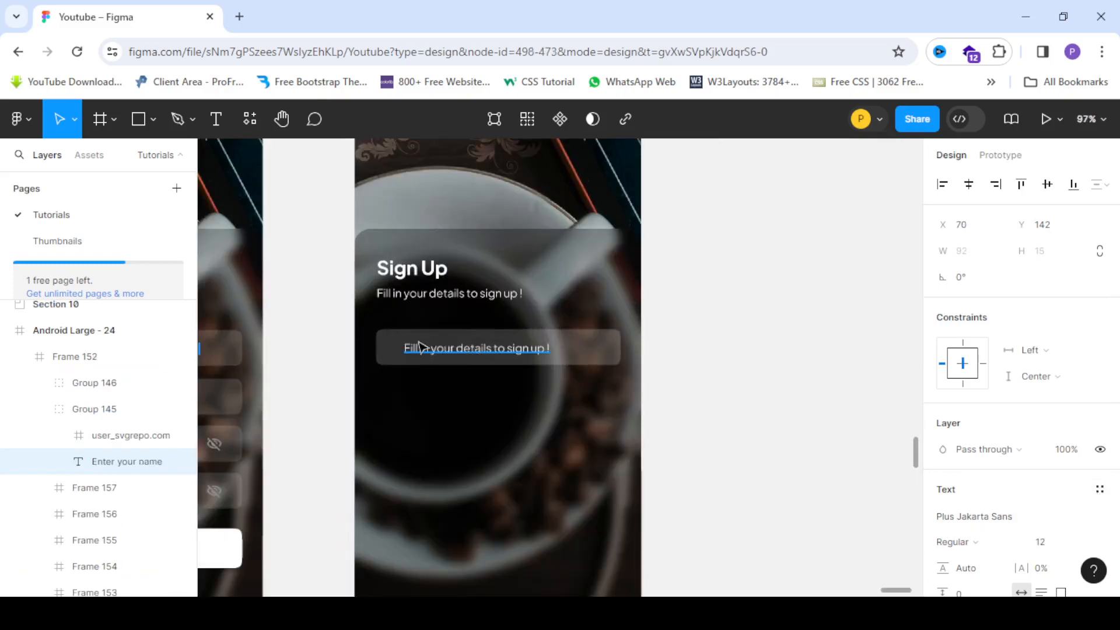
pyautogui.scroll(3, 418, 348)
pyautogui.keyDown('ctrl'); pyautogui.click(418, 349); pyautogui.keyUp('ctrl')
pyautogui.scroll(-5, 1077, 437)
pyautogui.click(1057, 275)
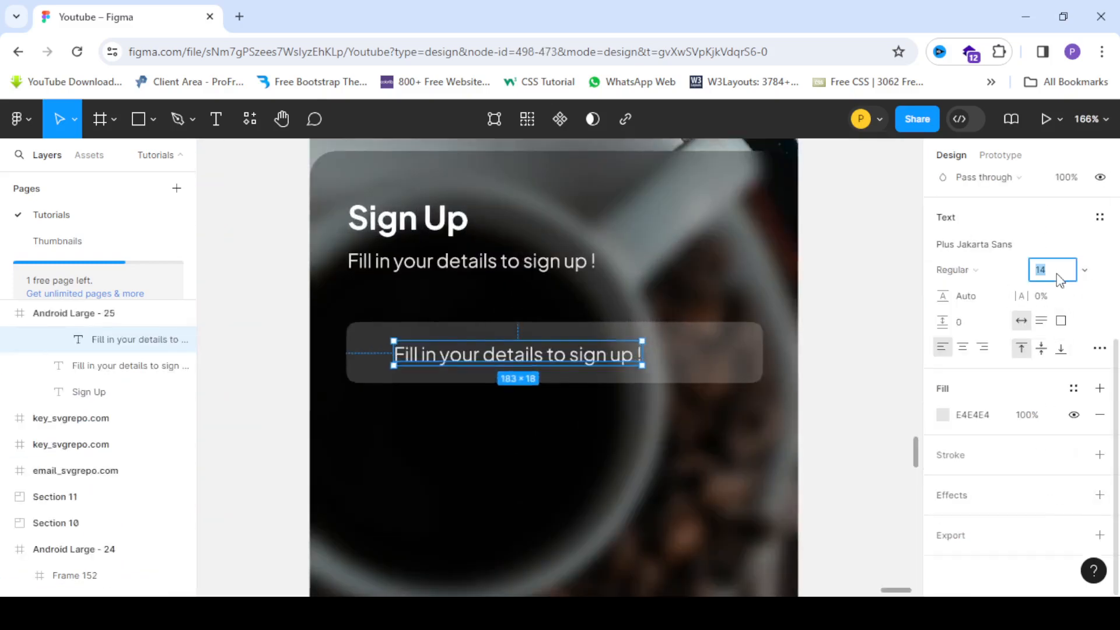
pyautogui.press('Return')
# Replace the copied text in the field frame with "Enter your name" and adjust its position inside the field.
pyautogui.scroll(2, 489, 365)
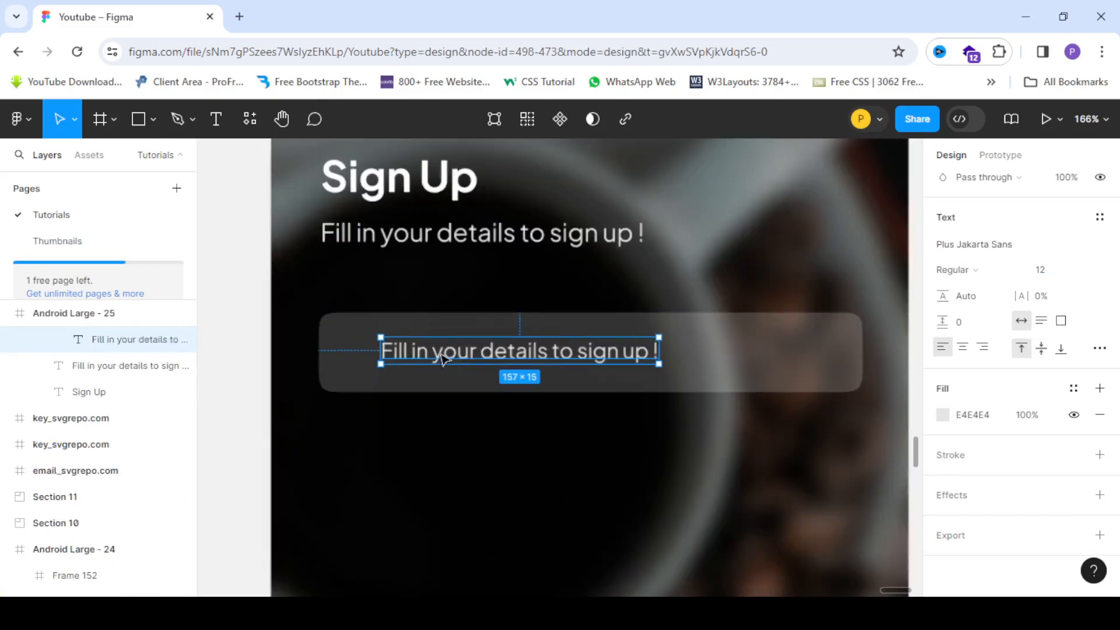
pyautogui.moveTo(486, 361); pyautogui.dragTo(471, 358)
pyautogui.doubleClick(472, 359)
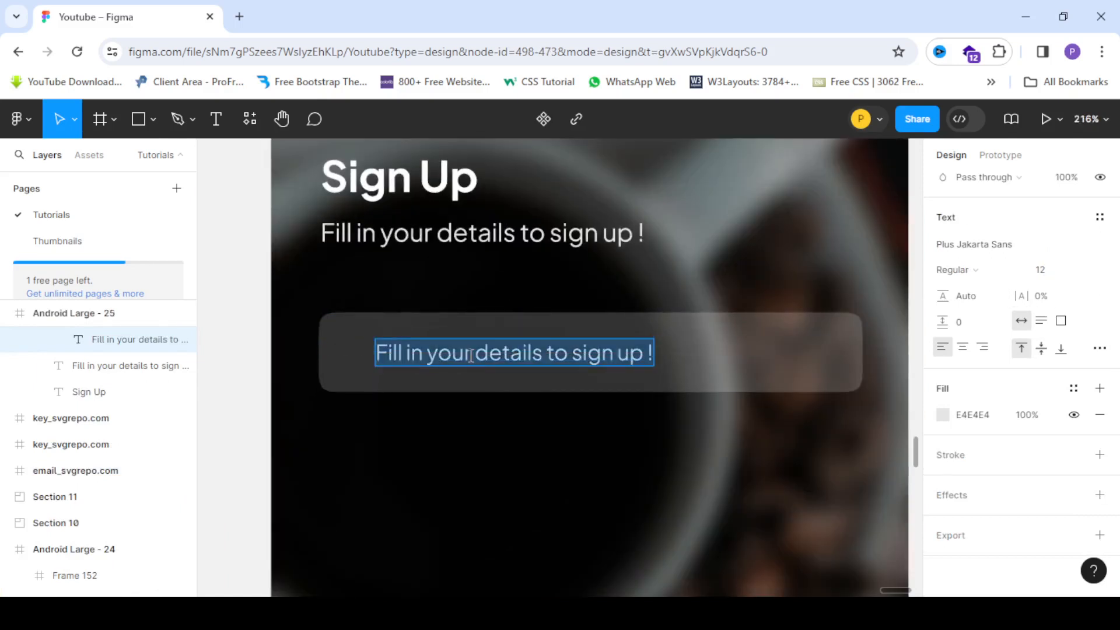
pyautogui.write('Enter')
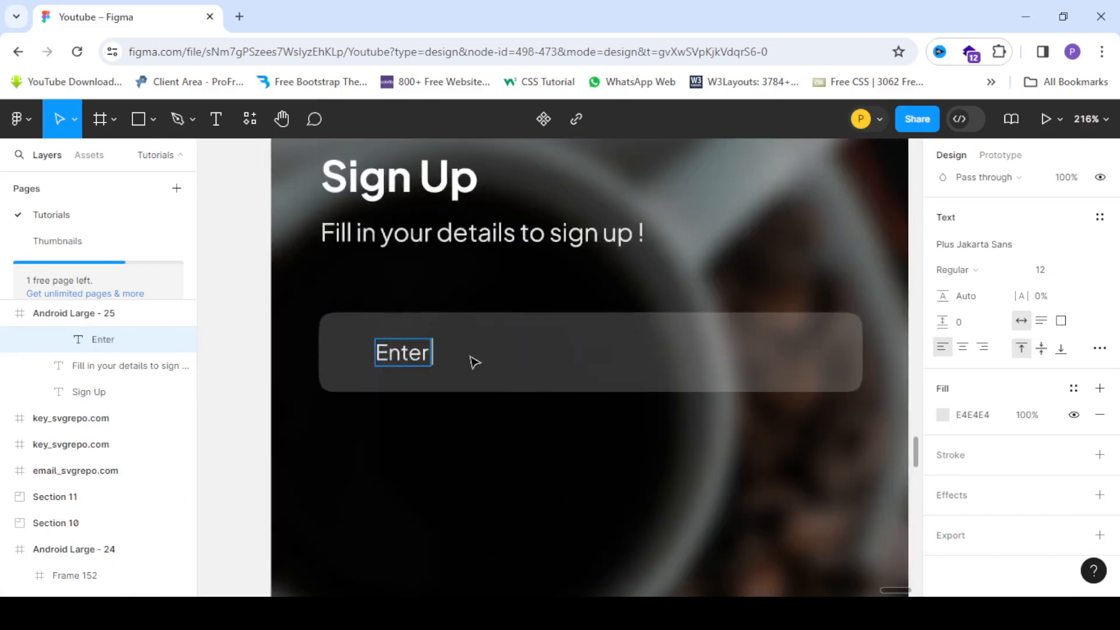
pyautogui.write(' your nam')
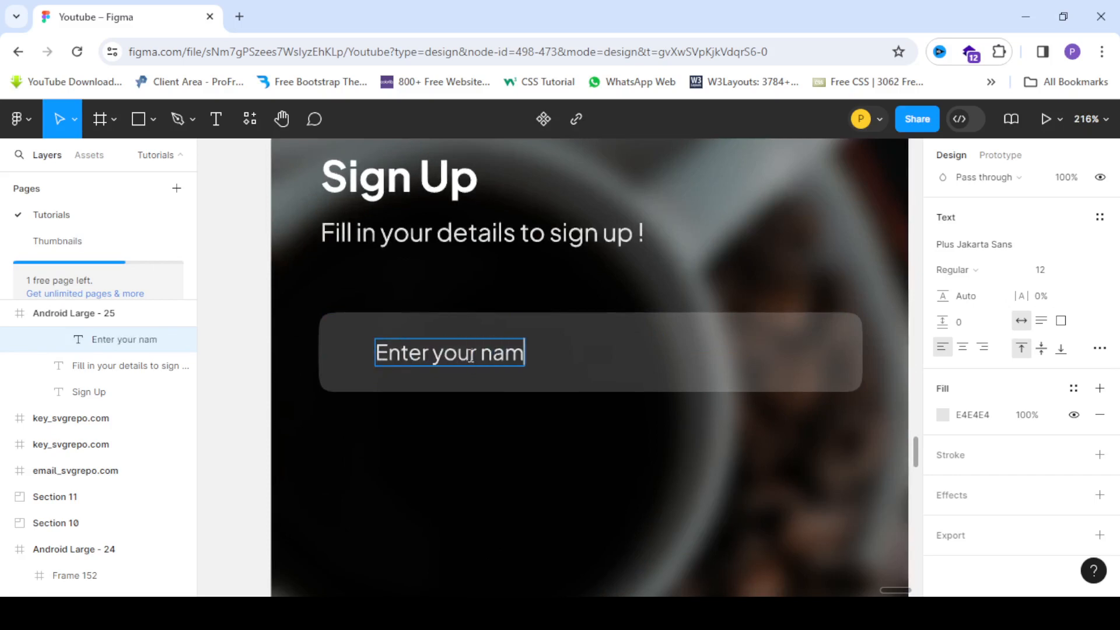
pyautogui.write('e')
pyautogui.hscroll(-2, 487, 343)
pyautogui.press('Escape')
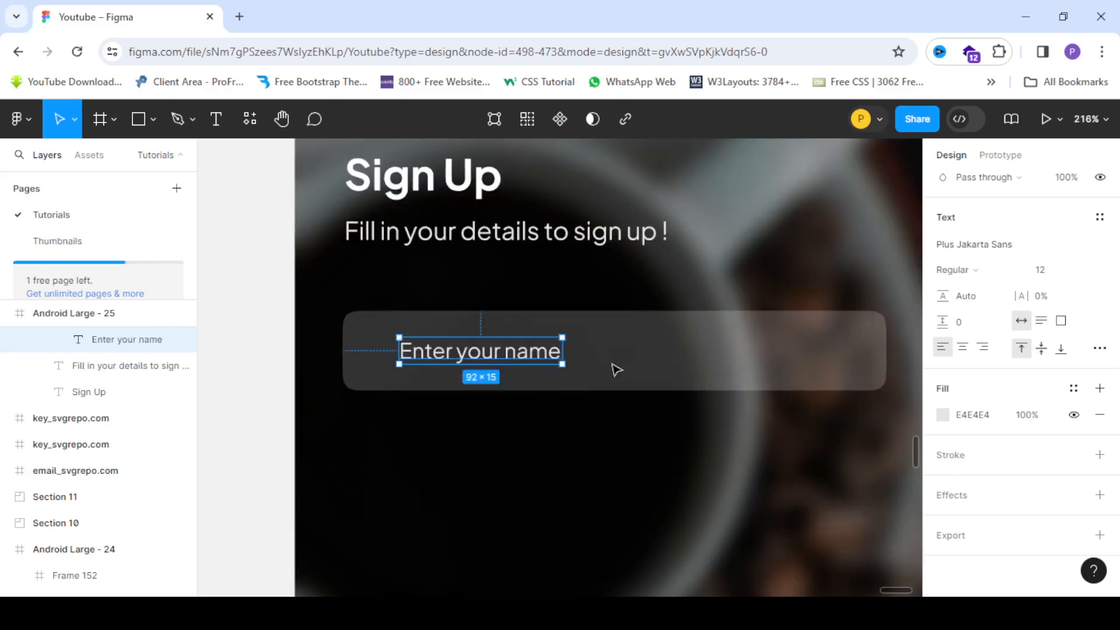
pyautogui.moveTo(481, 359); pyautogui.dragTo(487, 364)
# Copy the user icon from the reference screen's name field and paste it into the new name field.
pyautogui.scroll(-6, 553, 331)
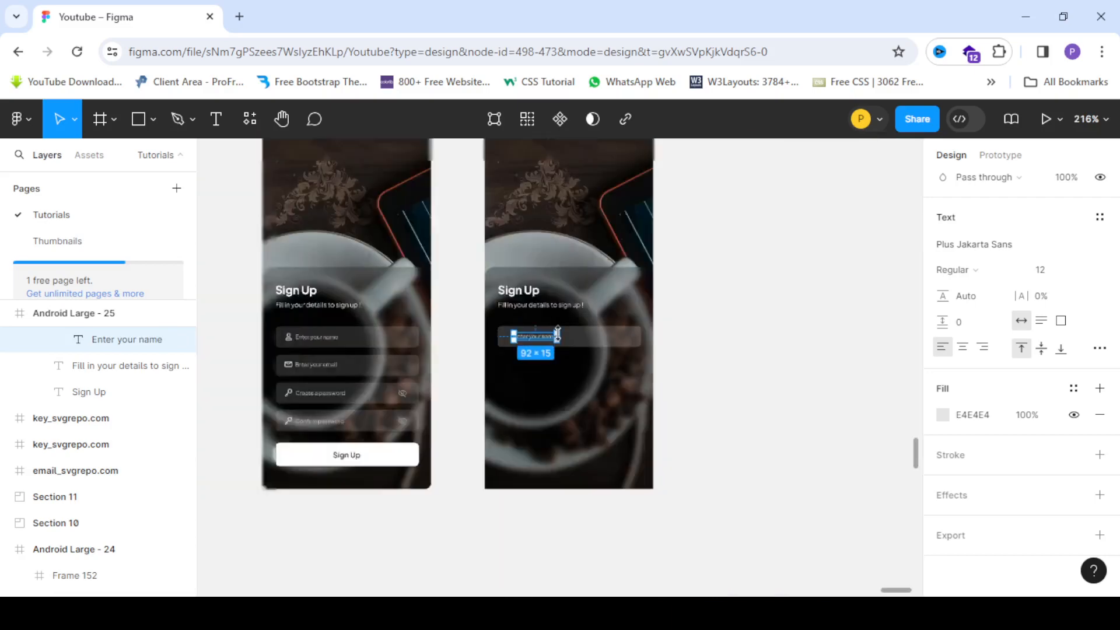
pyautogui.scroll(3, 353, 337)
pyautogui.click(349, 343)
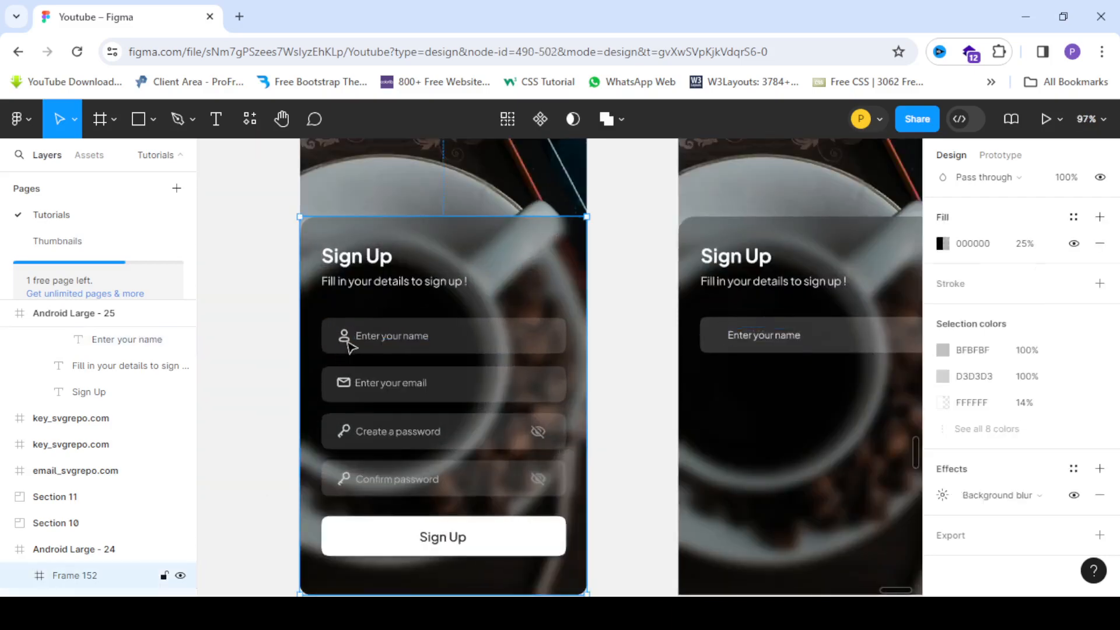
pyautogui.click(350, 344)
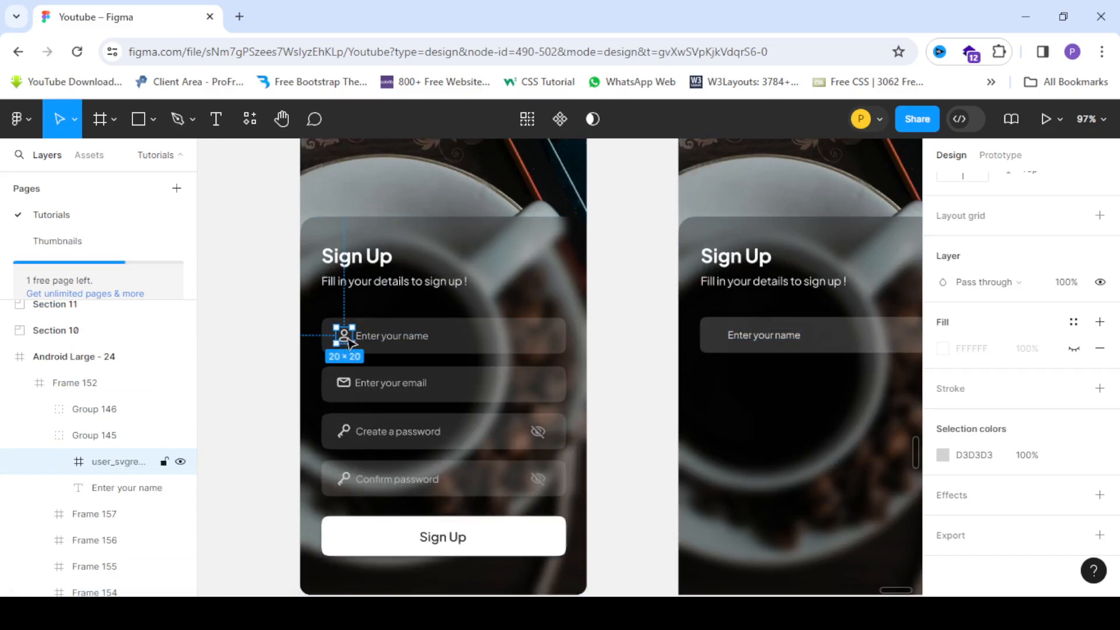
pyautogui.rightClick(350, 343)
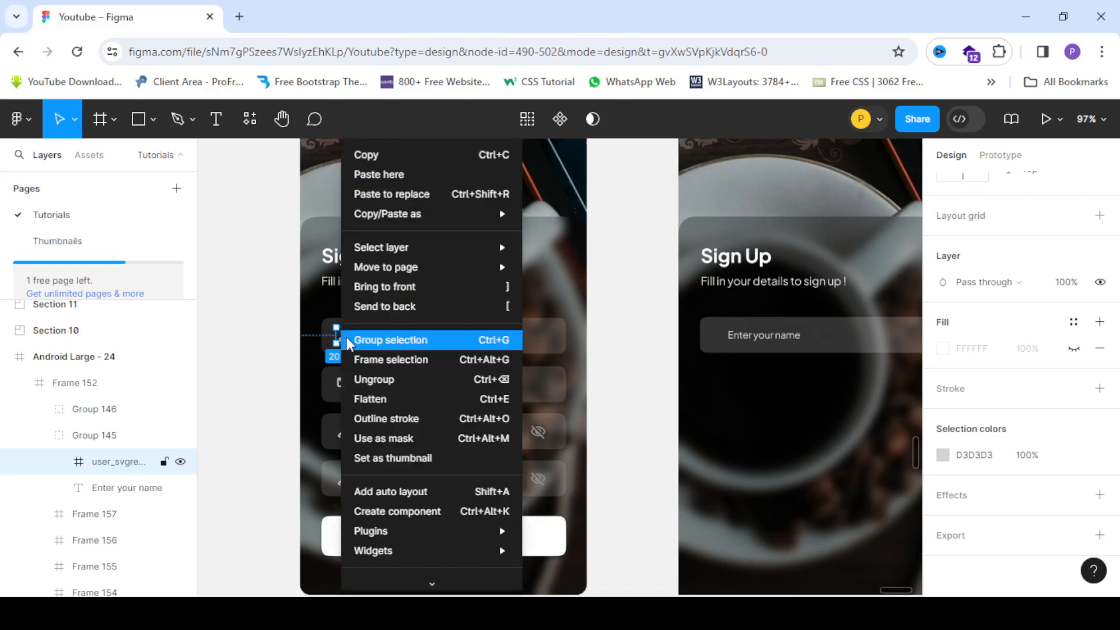
pyautogui.click(386, 154)
pyautogui.scroll(5, 817, 327)
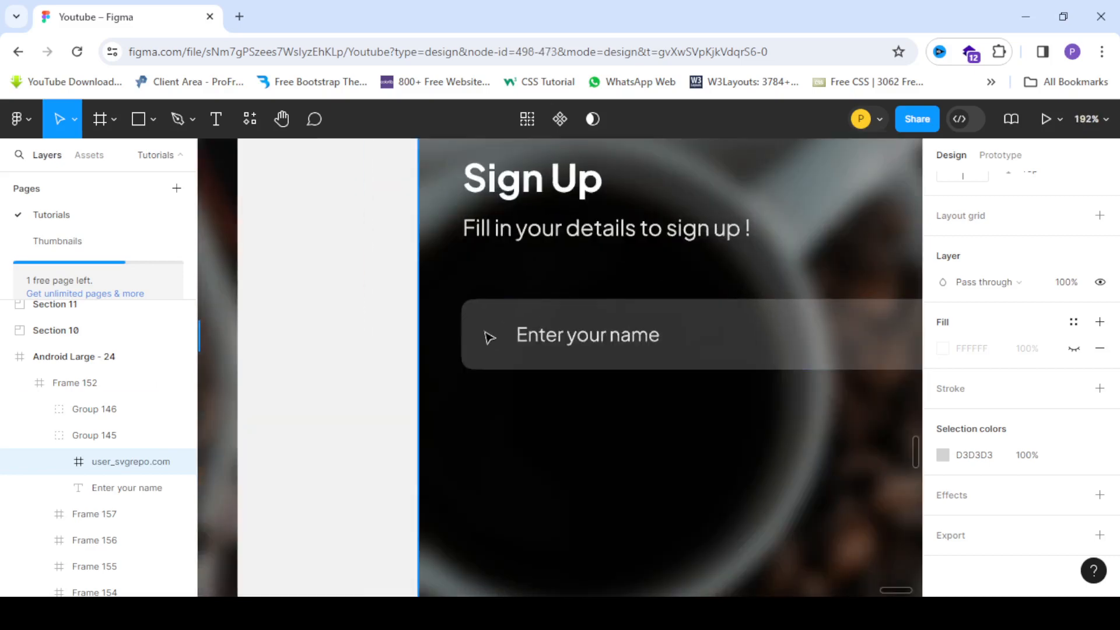
pyautogui.rightClick(489, 337)
pyautogui.click(548, 174)
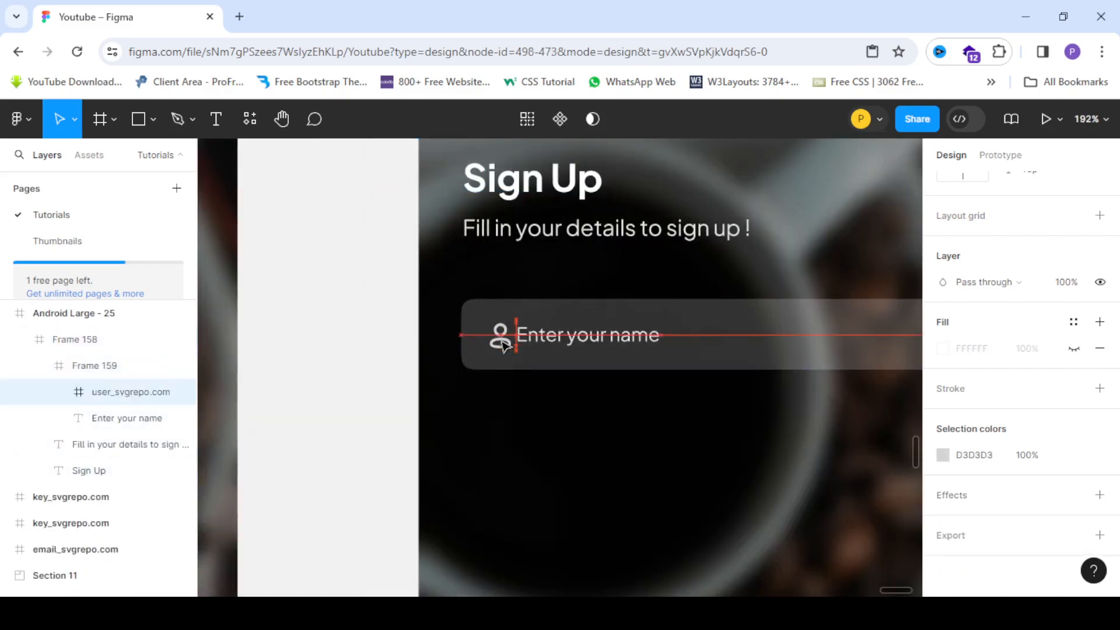
# Position the user icon before the "Enter your name" text, leaving a 4 px gap between them.
pyautogui.keyDown('shift'); pyautogui.click(573, 344); pyautogui.keyUp('shift')
pyautogui.moveTo(572, 341); pyautogui.dragTo(585, 343)
pyautogui.click(574, 341)
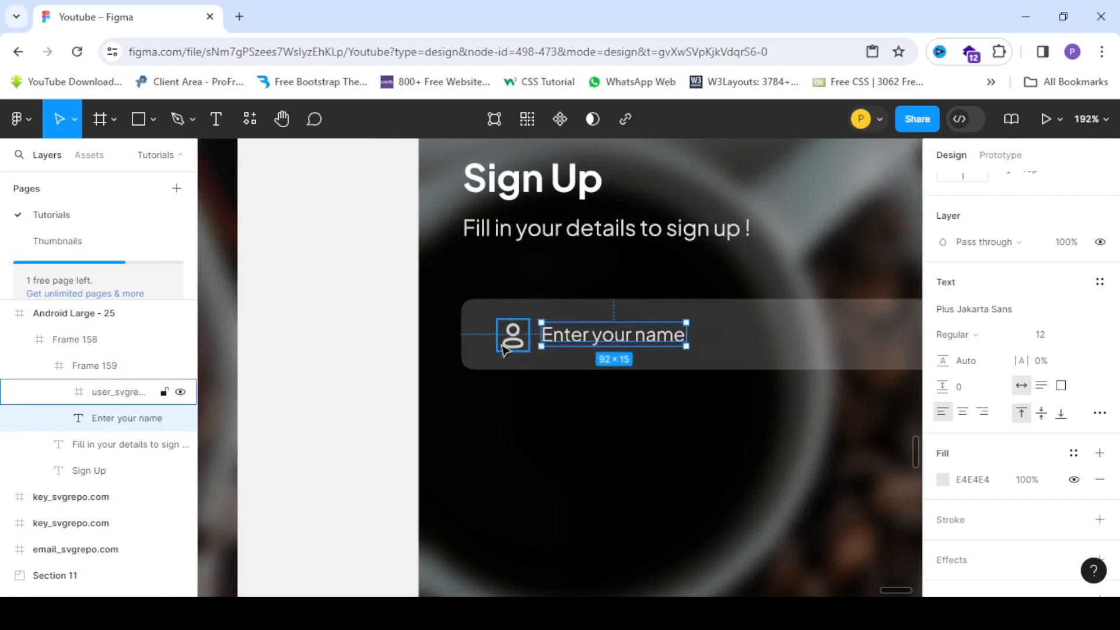
pyautogui.press('Left')
pyautogui.press('Left')
pyautogui.press('Left')
pyautogui.press('Left')
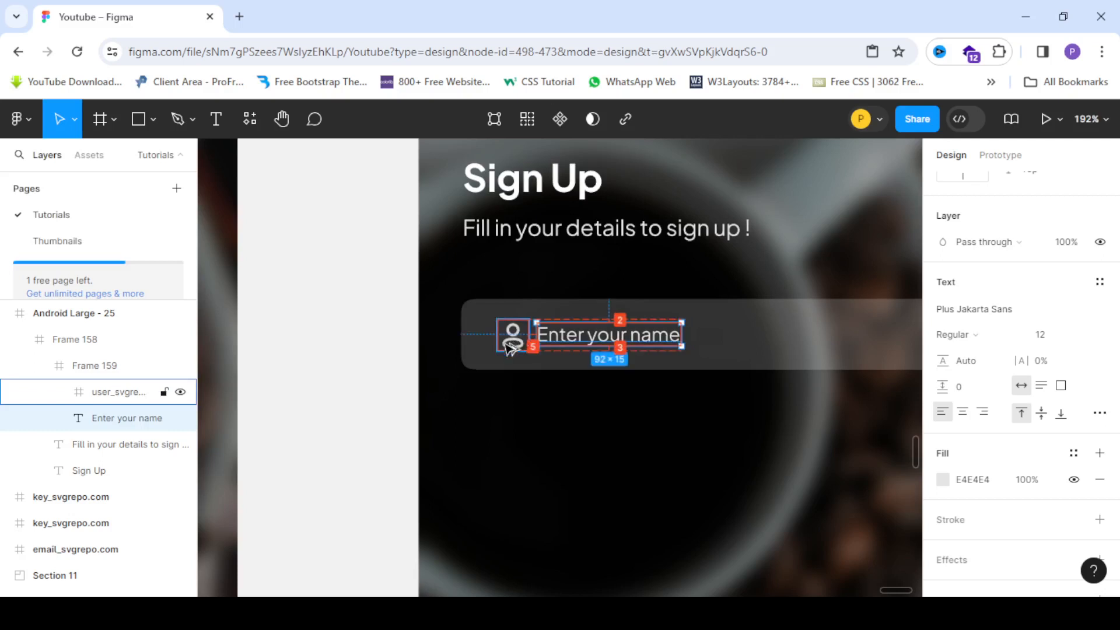
pyautogui.press('Left')
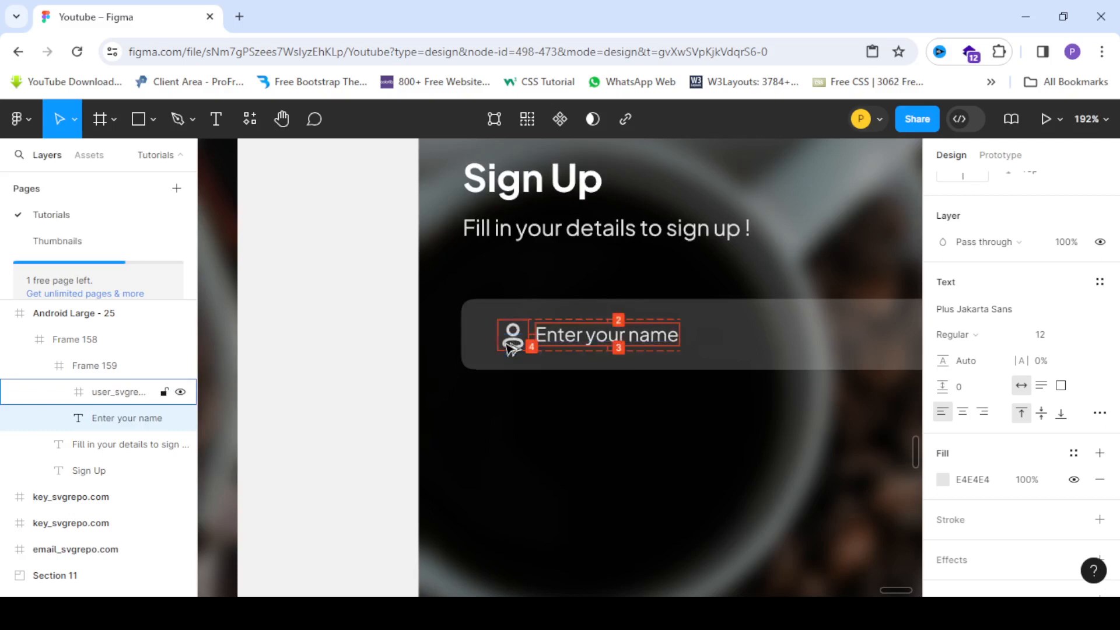
# Align the user icon and "Enter your name" text on their vertical centres and group them.
pyautogui.keyDown('shift'); pyautogui.click(513, 348); pyautogui.keyUp('shift')
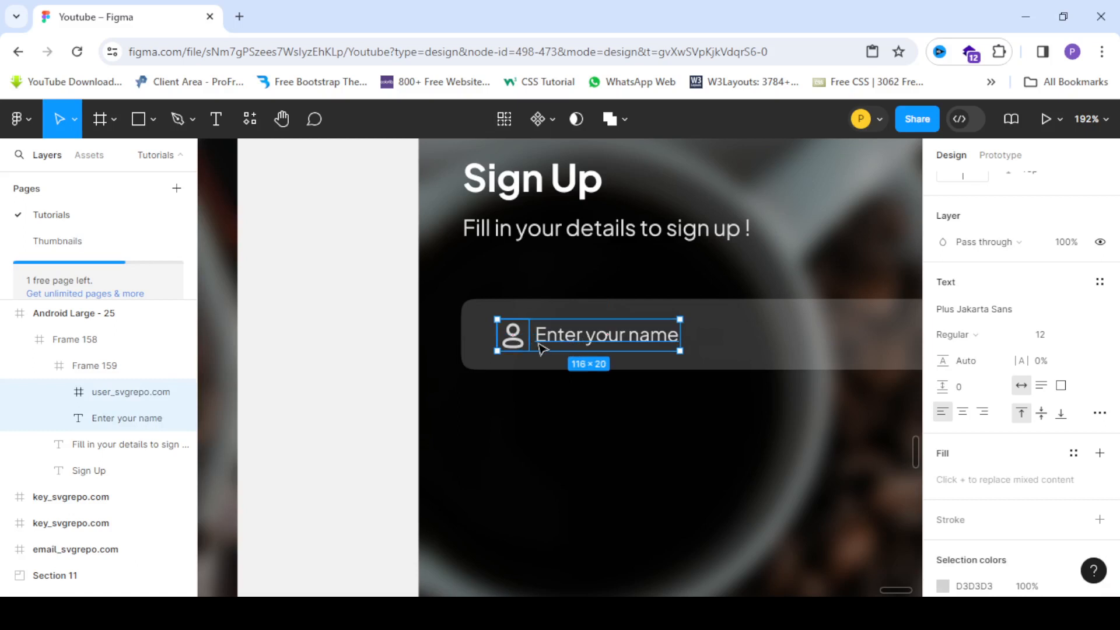
pyautogui.scroll(5, 1069, 203)
pyautogui.click(1048, 186)
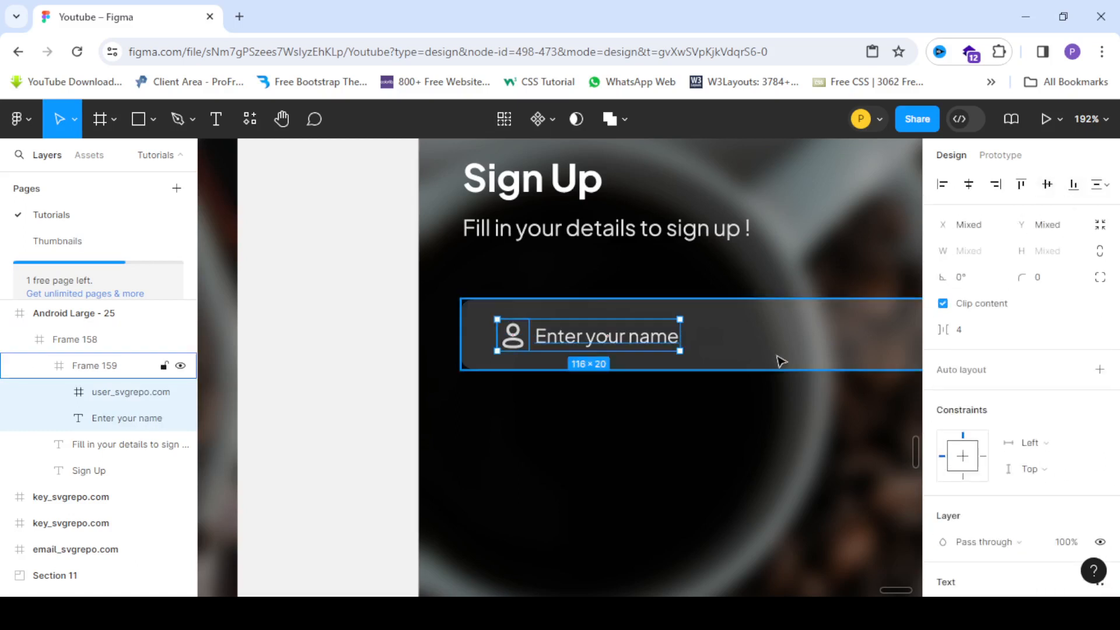
pyautogui.hotkey('ctrl', 'g')
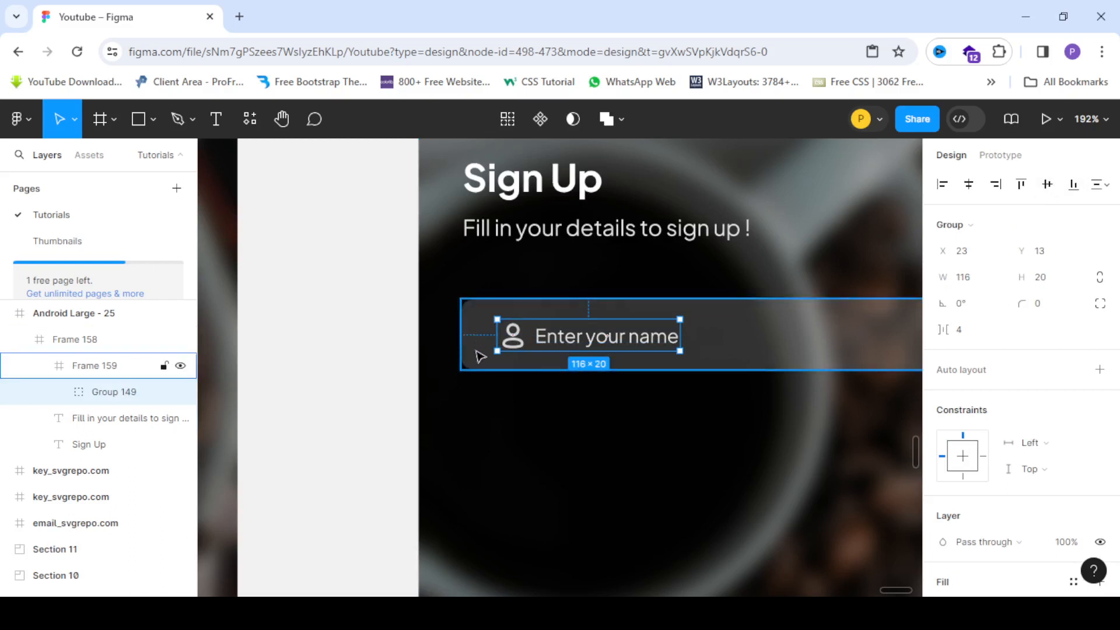
# Shift the icon-and-text group horizontally to X 20 inside the name field.
pyautogui.press('alt')
pyautogui.press('Left')
pyautogui.press('Left')
pyautogui.press('Left')
pyautogui.press('Left')
pyautogui.press('Left')
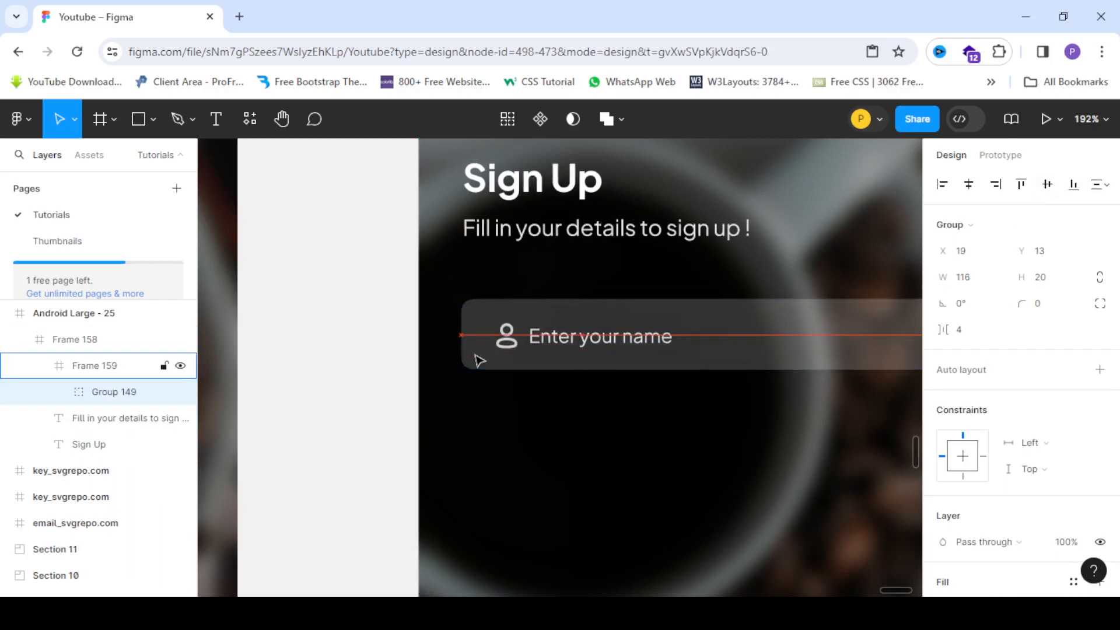
pyautogui.press('Right')
pyautogui.press('Right')
pyautogui.press('alt')
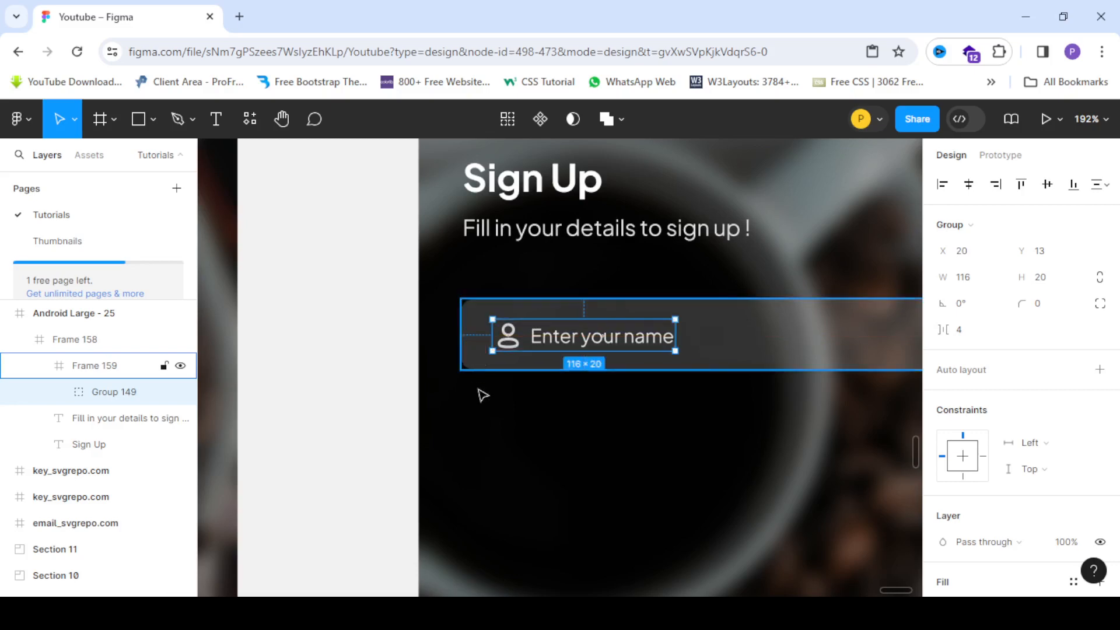
# Duplicate the name field frame directly below the original at Y 185, horizontally aligned with it.
pyautogui.scroll(-2, 415, 339)
pyautogui.scroll(2, 639, 371)
pyautogui.click(859, 378)
pyautogui.scroll(-3, 704, 310)
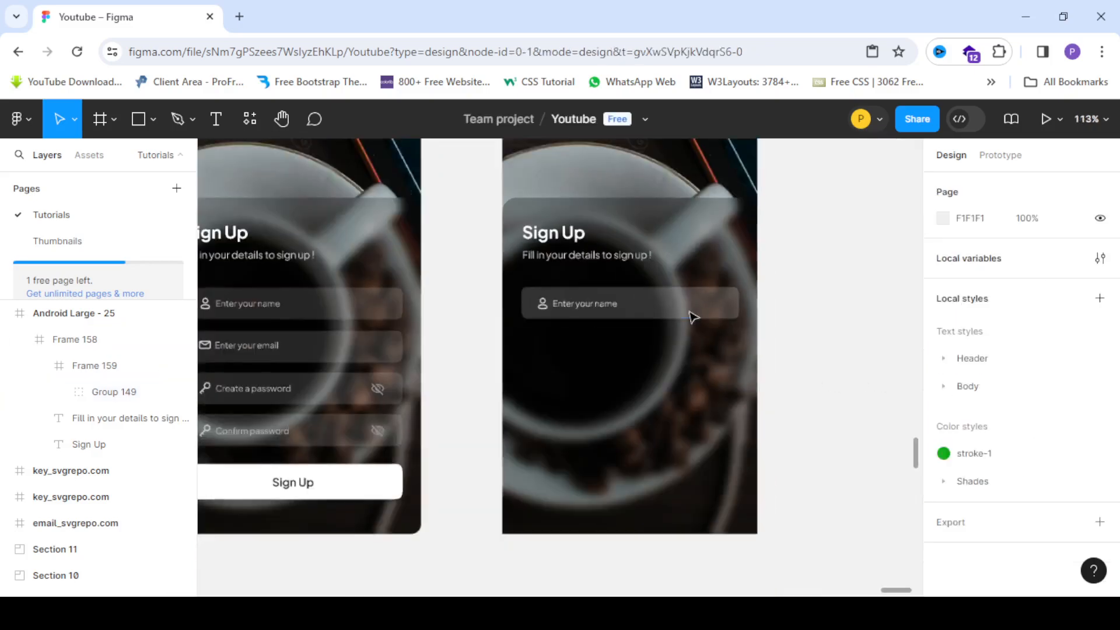
pyautogui.scroll(2, 691, 314)
pyautogui.doubleClick(707, 313)
pyautogui.scroll(-3, 526, 277)
pyautogui.scroll(2, 584, 285)
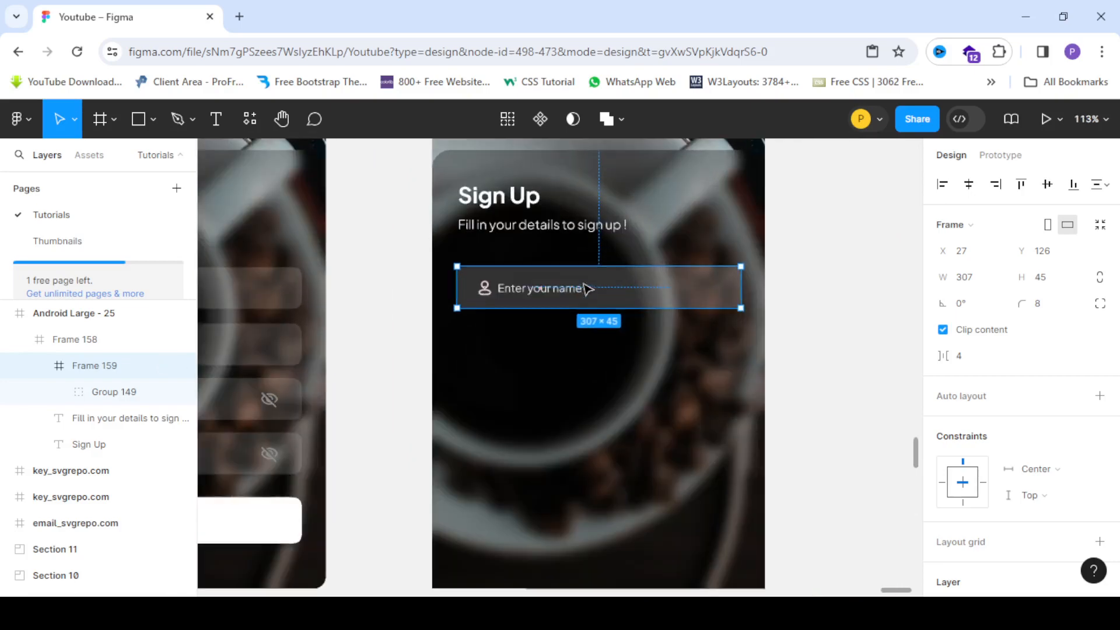
pyautogui.moveTo(603, 290); pyautogui.dragTo(607, 349)
pyautogui.scroll(-3, 604, 343)
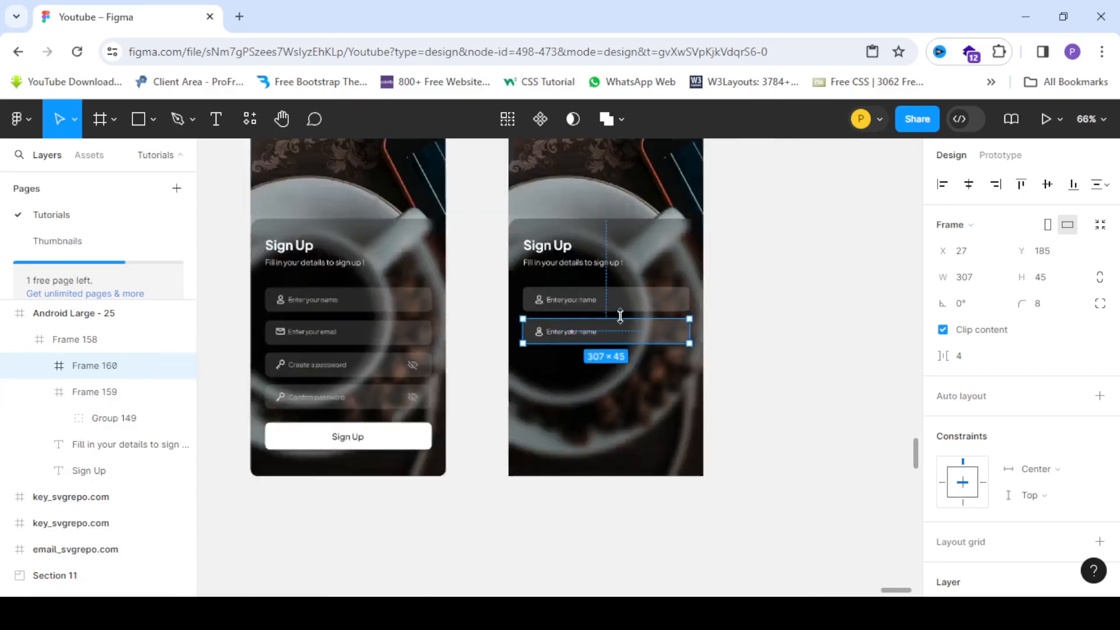
# Change the duplicated field's placeholder text to "Enter your email".
pyautogui.scroll(3, 618, 317)
pyautogui.doubleClick(592, 334)
pyautogui.scroll(5, 593, 337)
pyautogui.click(575, 329)
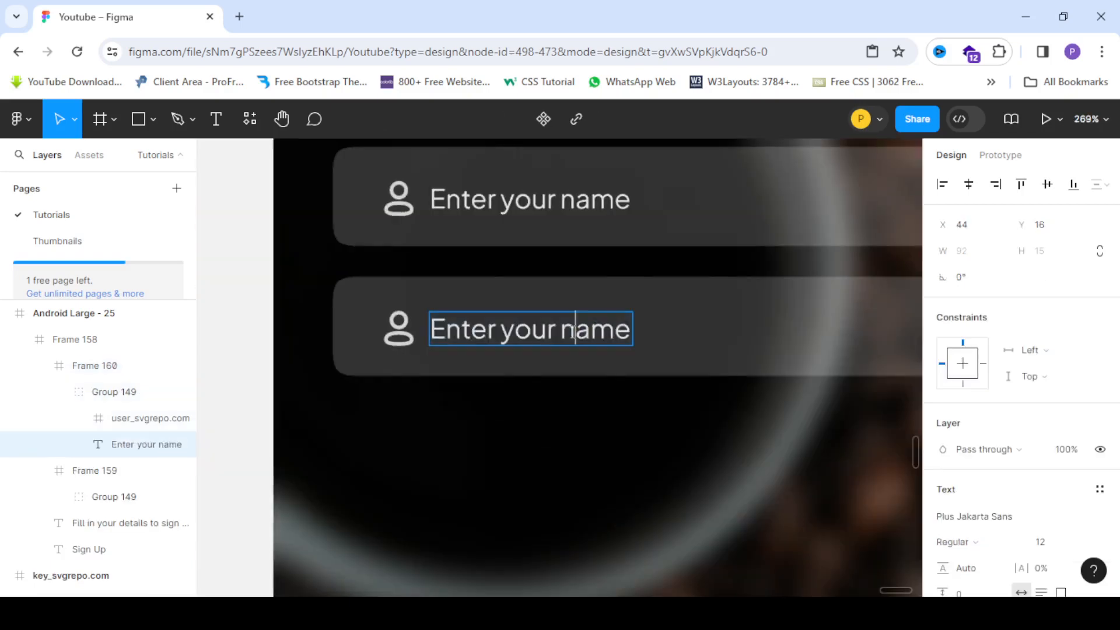
pyautogui.moveTo(565, 331); pyautogui.dragTo(636, 334)
pyautogui.write('e,m')
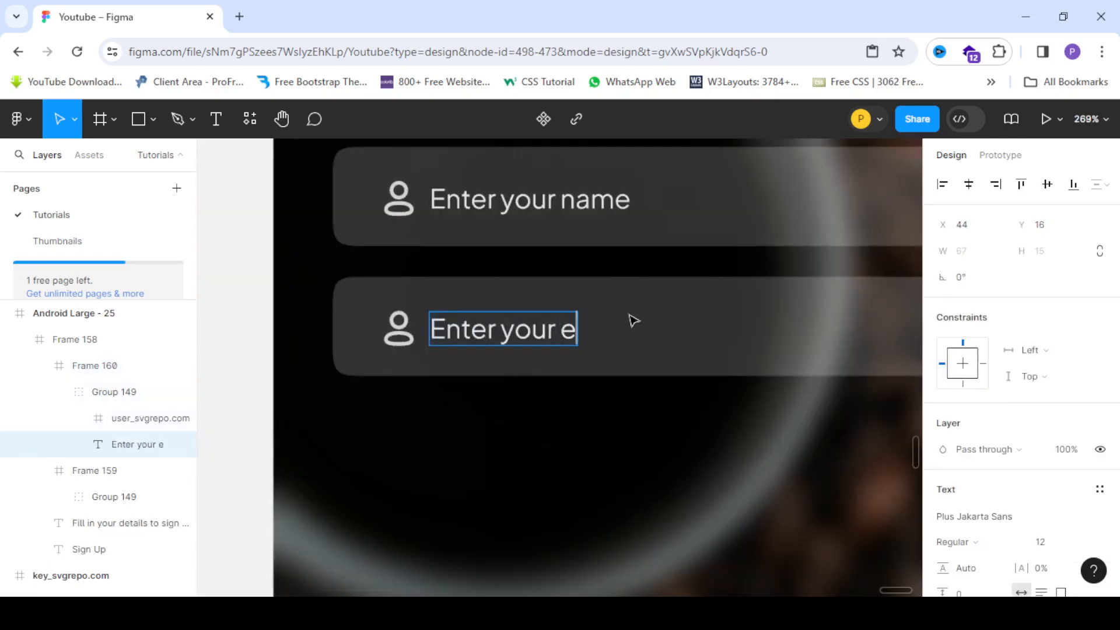
pyautogui.press('Delete')
pyautogui.write('ail')
pyautogui.scroll(-5, 630, 314)
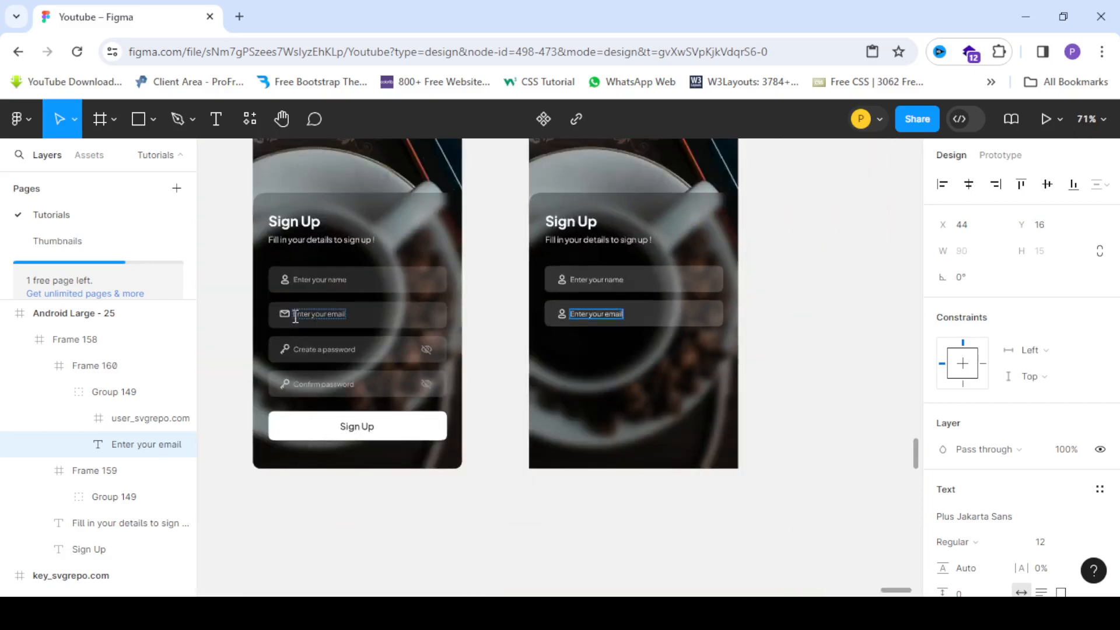
# Replace the user icon in the new email field with a copy of the reference screen's envelope icon.
pyautogui.scroll(3, 290, 313)
pyautogui.click(290, 313)
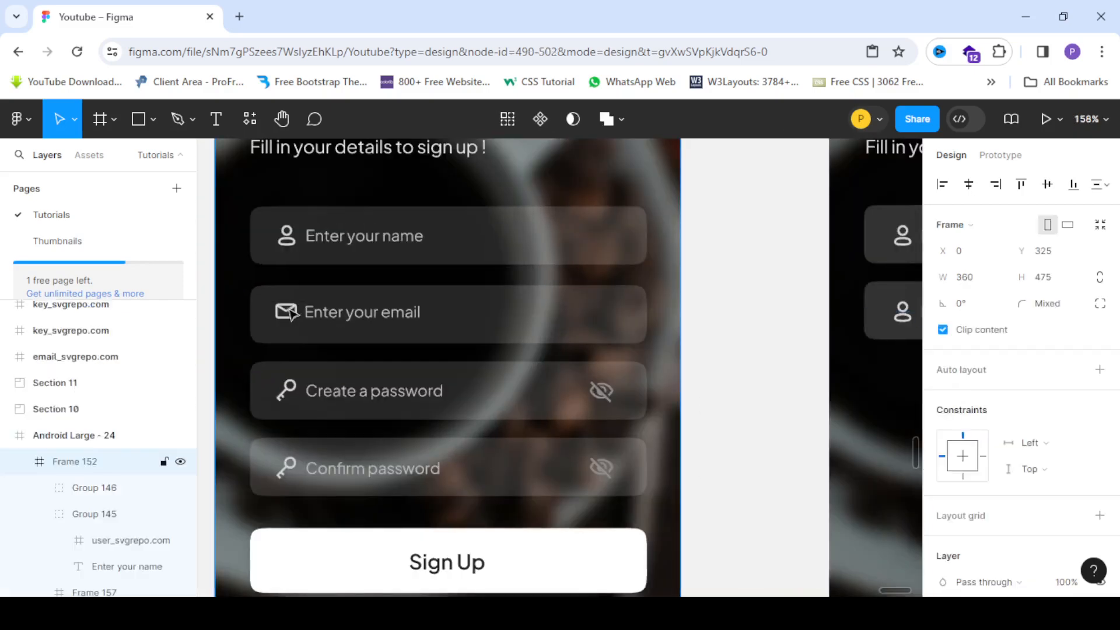
pyautogui.click(290, 313)
pyautogui.doubleClick(290, 314)
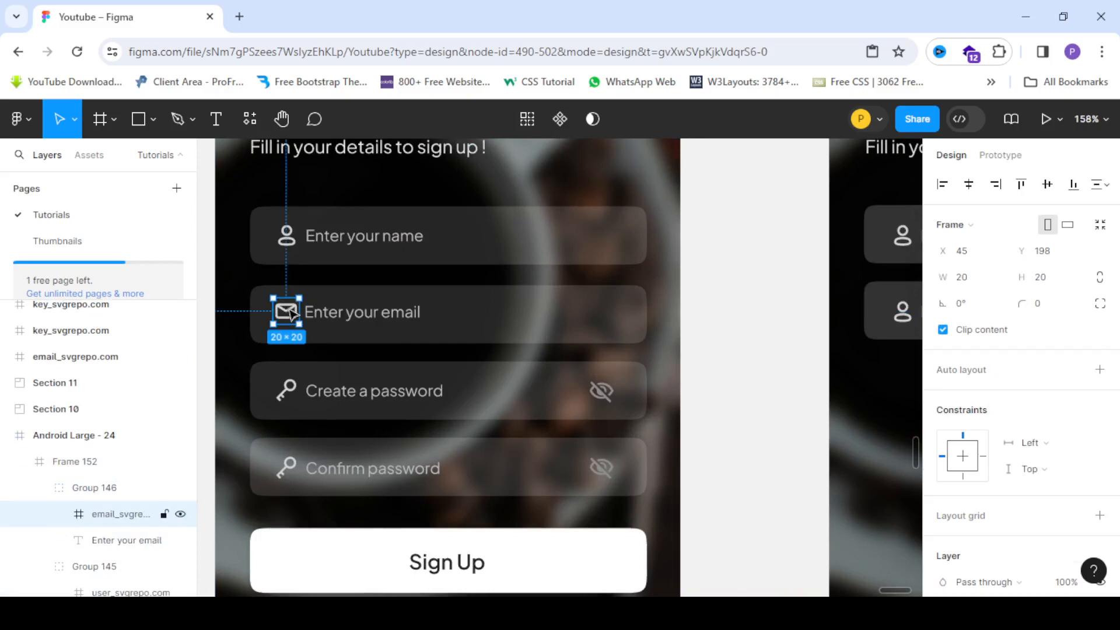
pyautogui.scroll(-5, 290, 314)
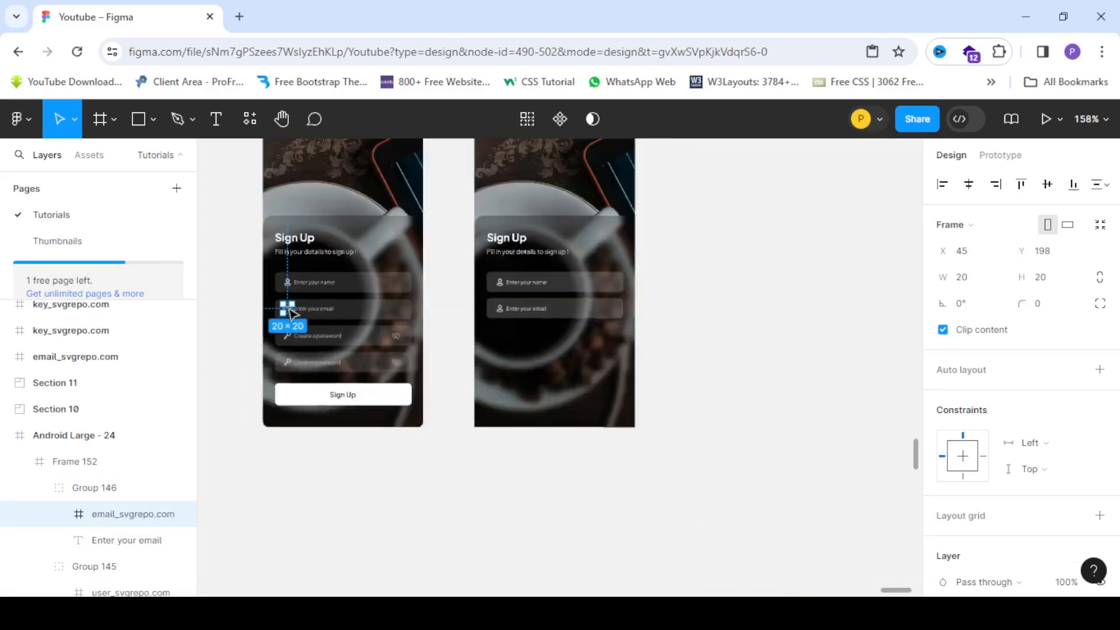
pyautogui.scroll(4, 450, 339)
pyautogui.scroll(4, 449, 338)
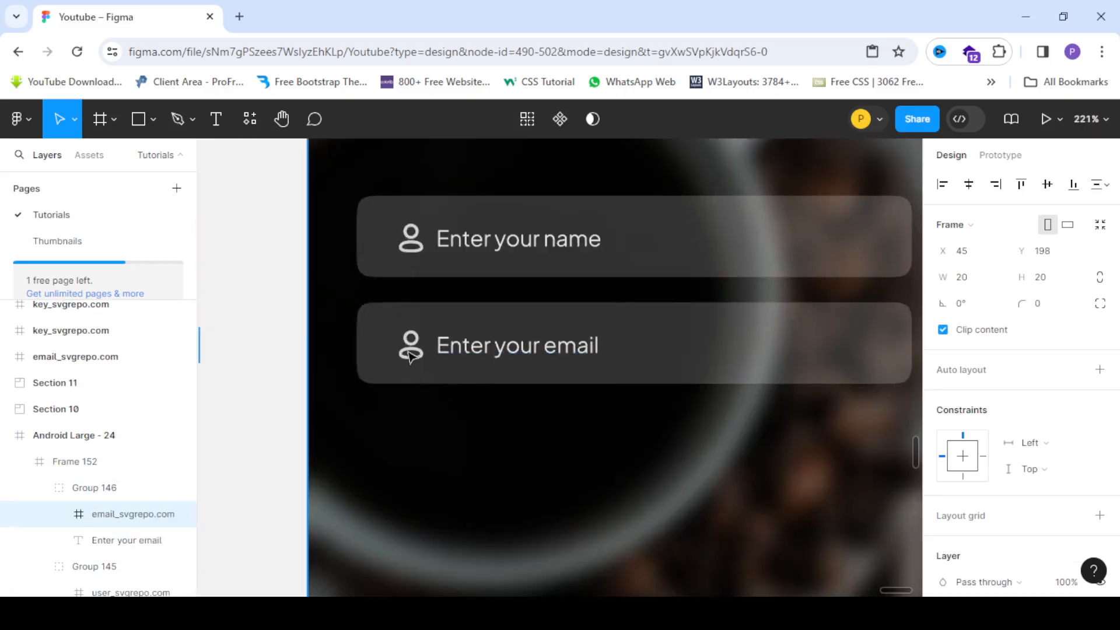
pyautogui.click(426, 345)
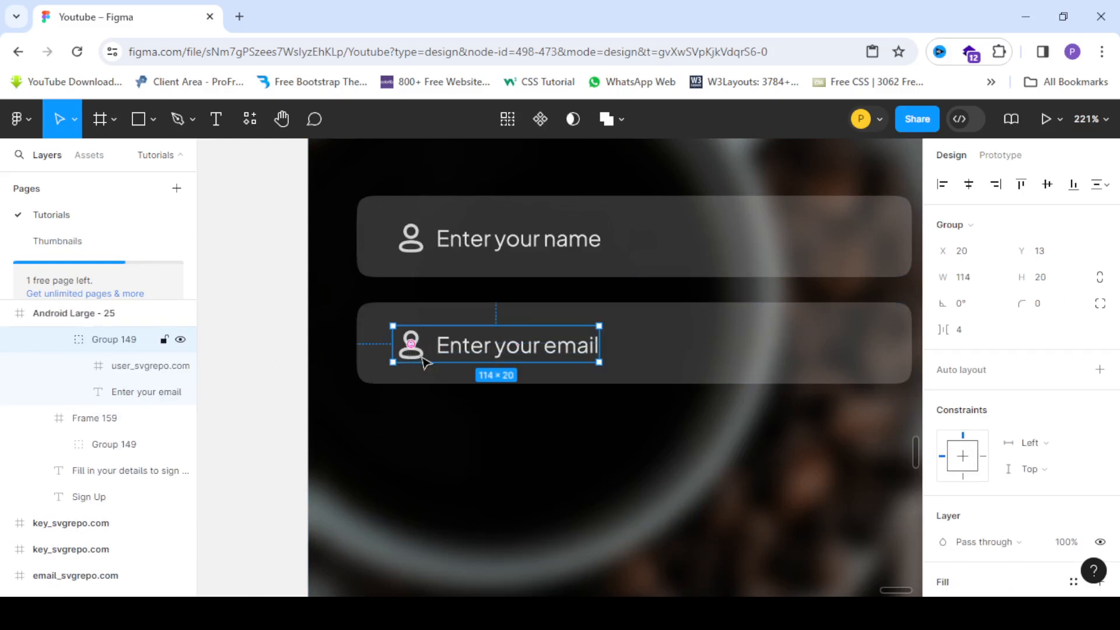
pyautogui.doubleClick(405, 346)
pyautogui.rightClick(404, 344)
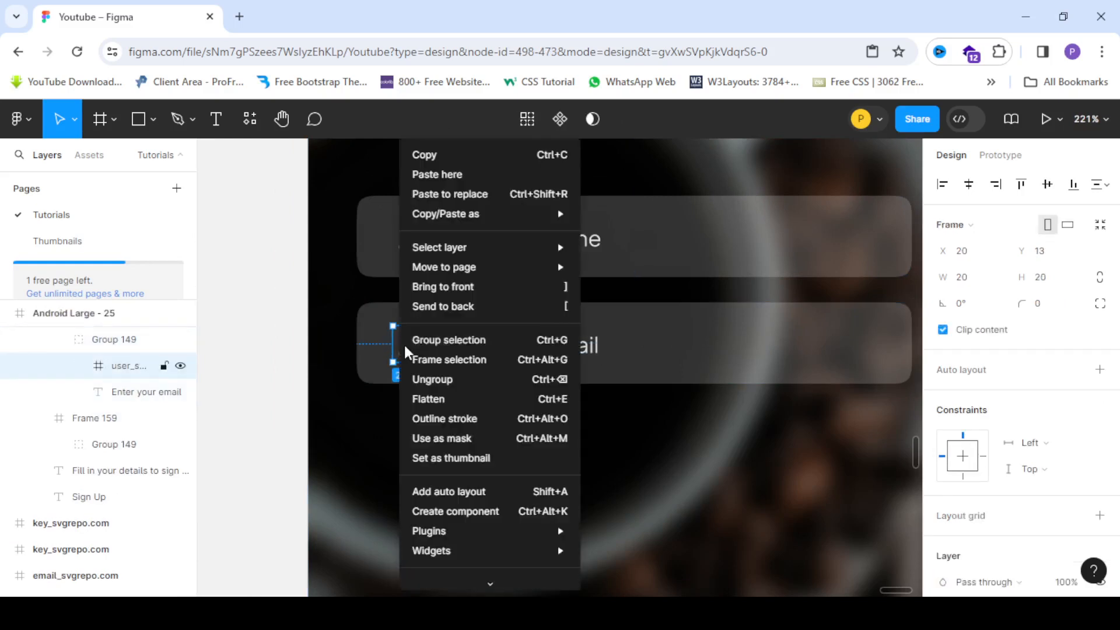
pyautogui.click(481, 195)
pyautogui.scroll(-5, 508, 283)
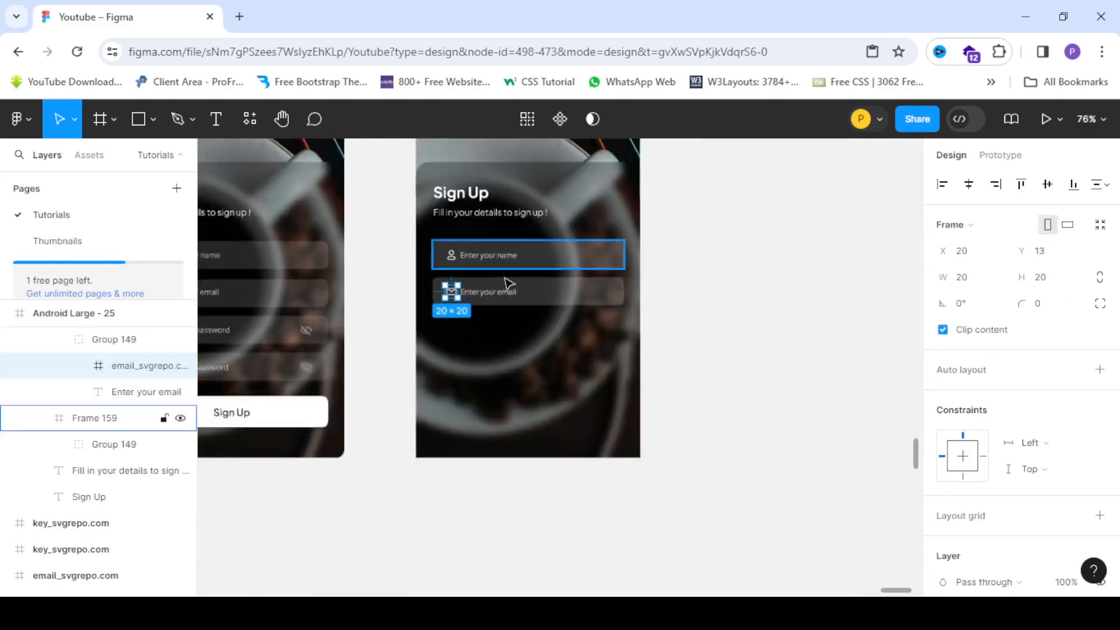
# Duplicate the email field frame directly below the original at X 27, Y 244, leaving a 14 px gap.
pyautogui.scroll(3, 507, 283)
pyautogui.click(745, 300)
pyautogui.click(490, 311)
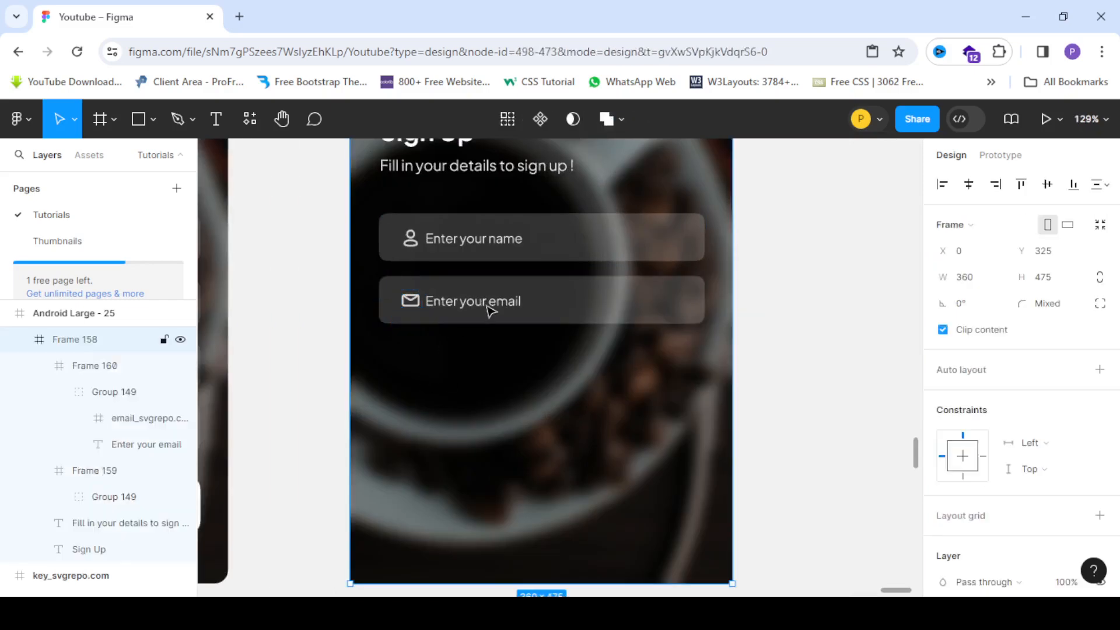
pyautogui.doubleClick(519, 311)
pyautogui.scroll(5, 434, 321)
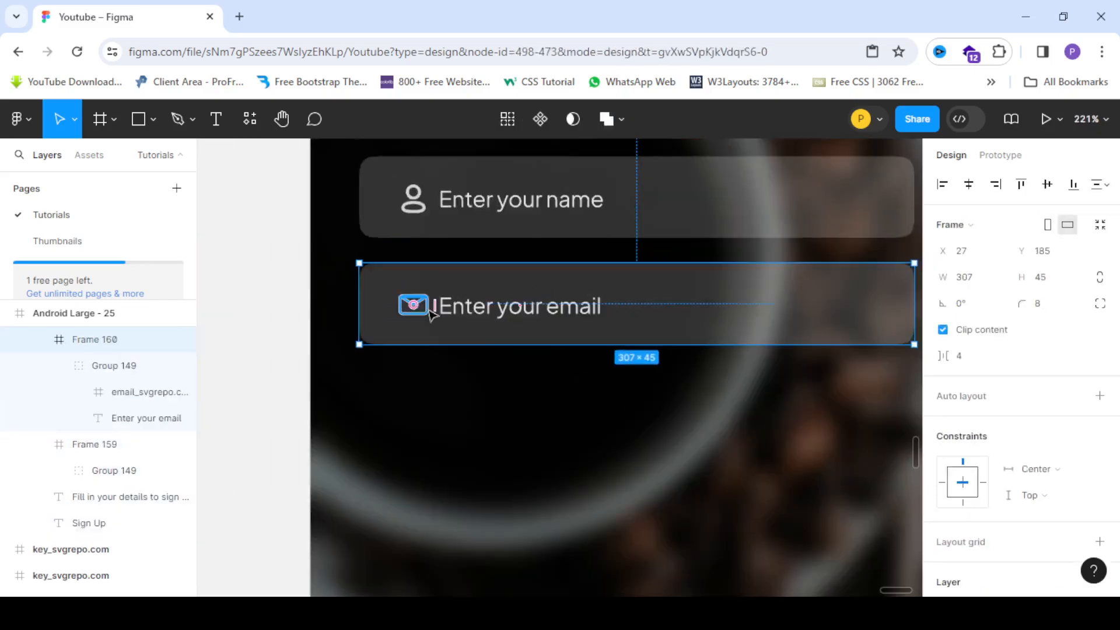
pyautogui.scroll(-7, 348, 269)
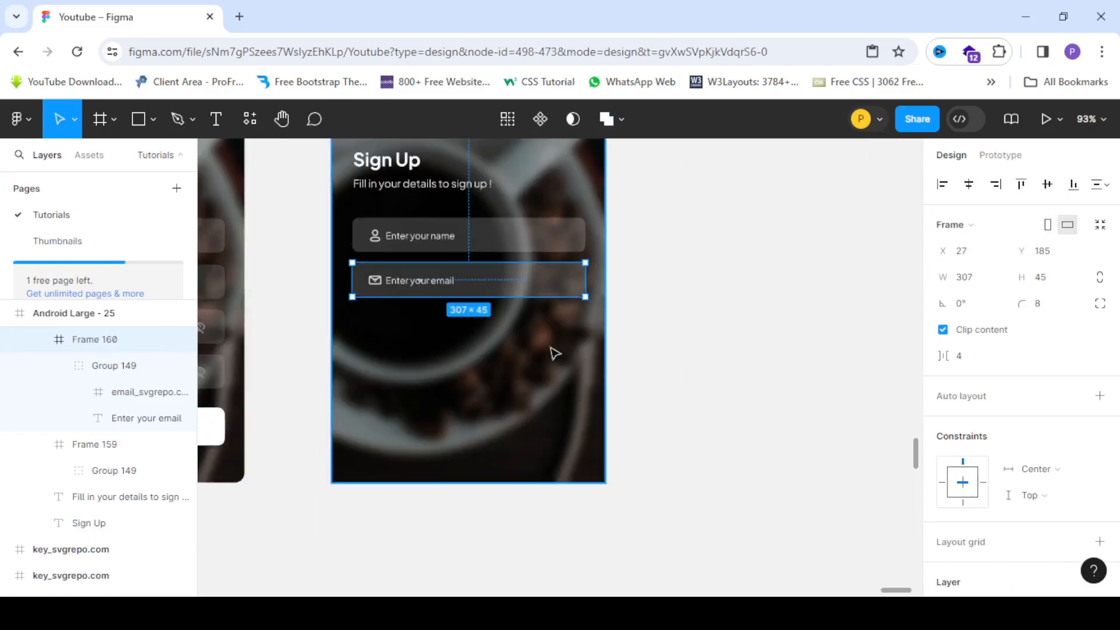
pyautogui.click(552, 348)
pyautogui.doubleClick(398, 271)
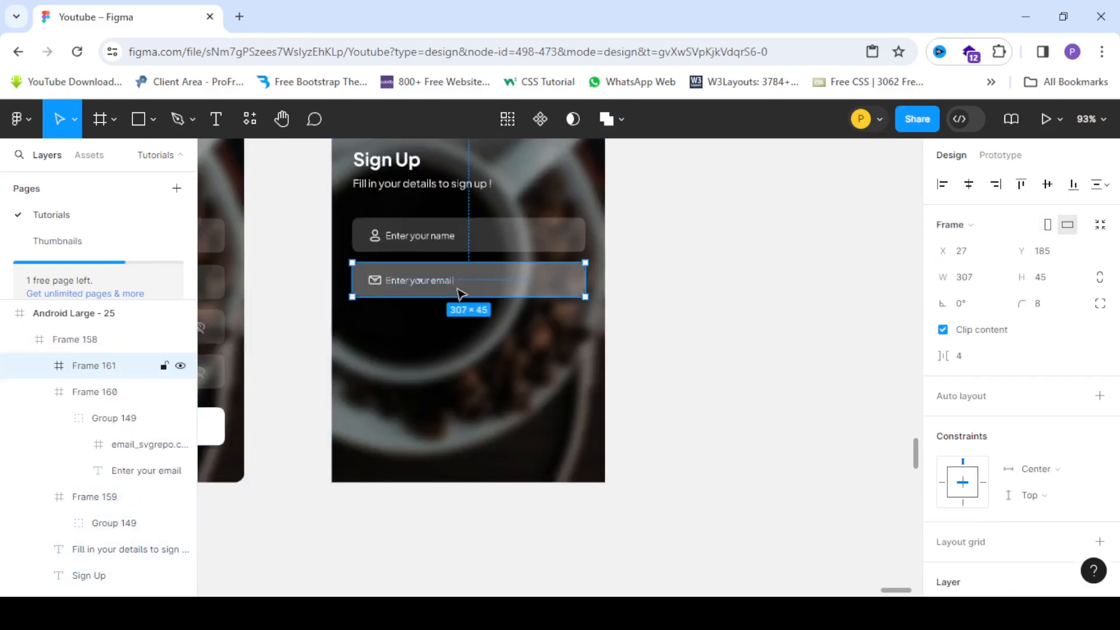
pyautogui.moveTo(398, 287); pyautogui.dragTo(453, 334)
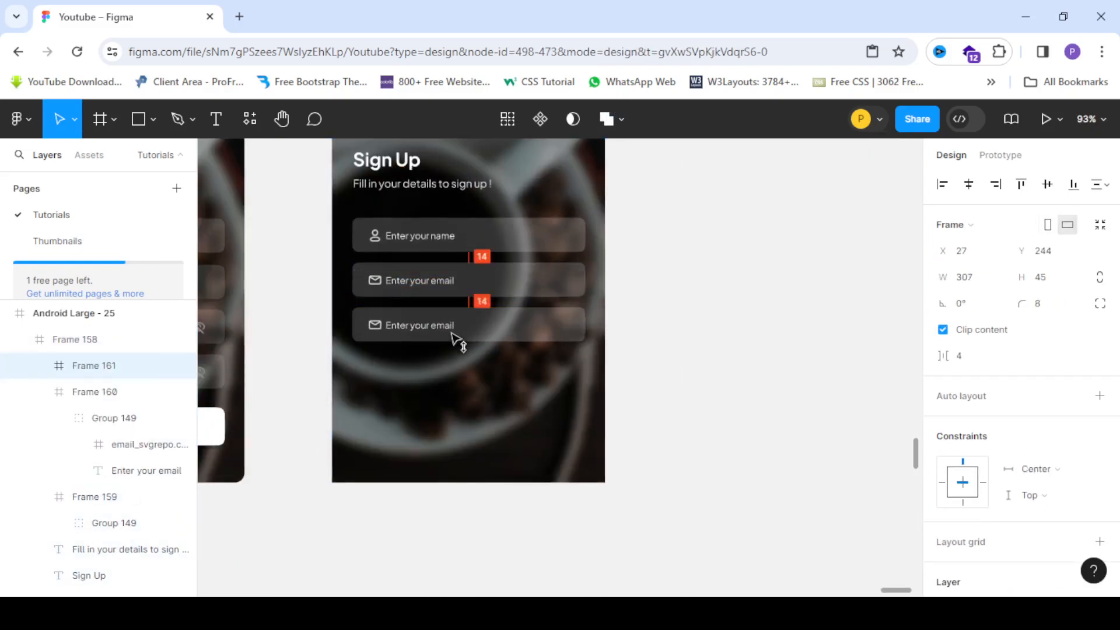
# Change the third field's placeholder text to "Create a password", matching the reference screen.
pyautogui.scroll(-4, 453, 334)
pyautogui.scroll(2, 335, 313)
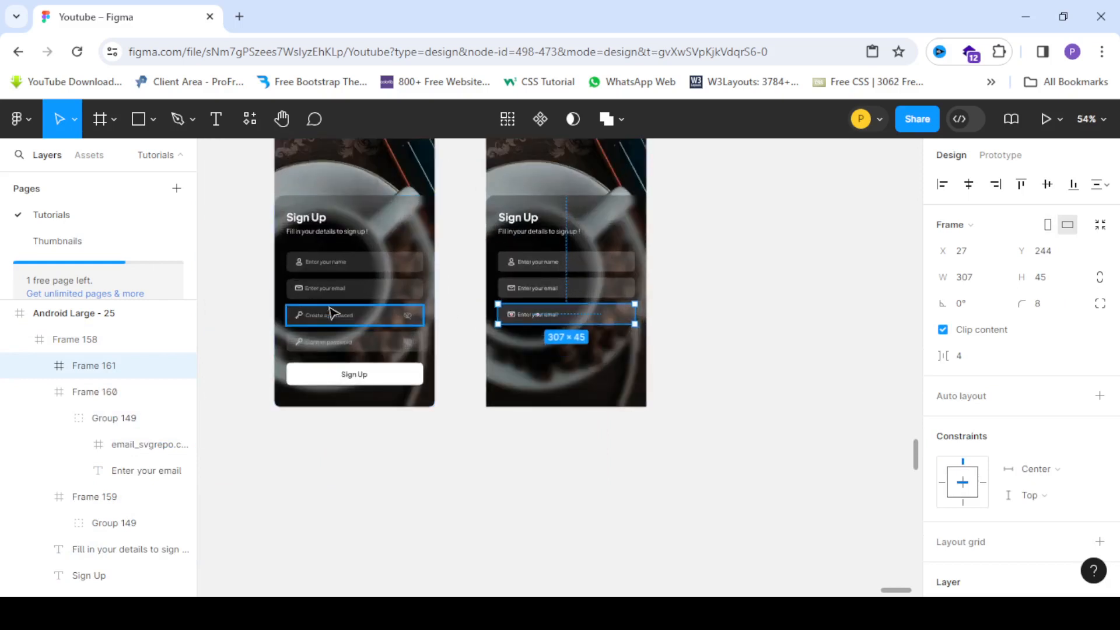
pyautogui.scroll(1, 331, 313)
pyautogui.scroll(3, 685, 332)
pyautogui.doubleClick(496, 309)
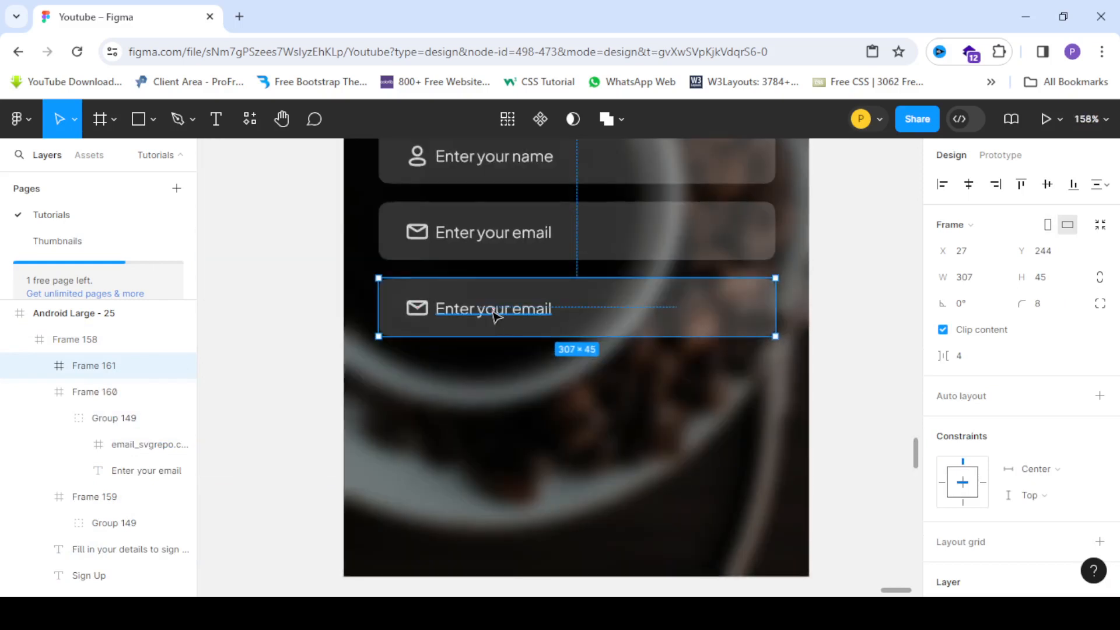
pyautogui.write('Creat')
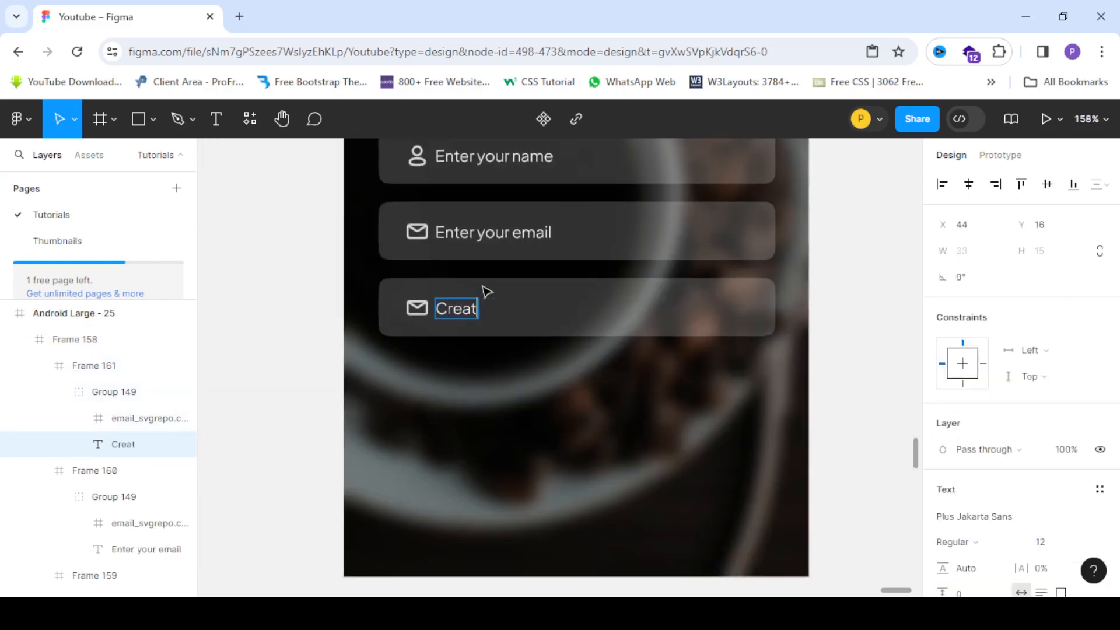
pyautogui.write('e a passw')
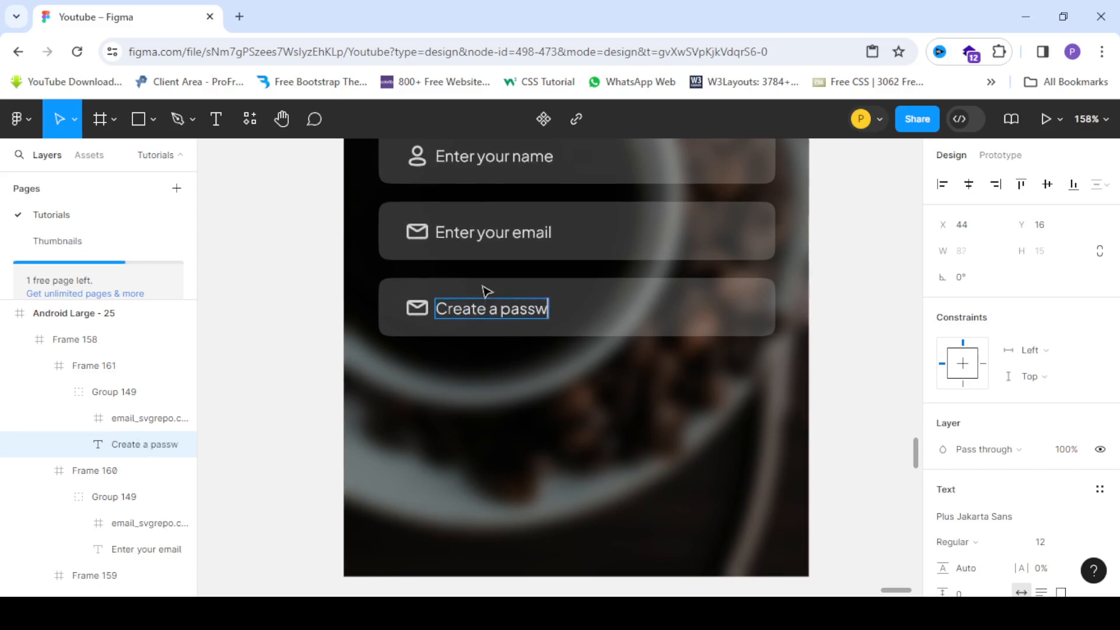
pyautogui.write('ord')
# Select the key icon inside the reference screen's "Create a password" field for copying.
pyautogui.scroll(-5, 663, 313)
pyautogui.scroll(4, 394, 313)
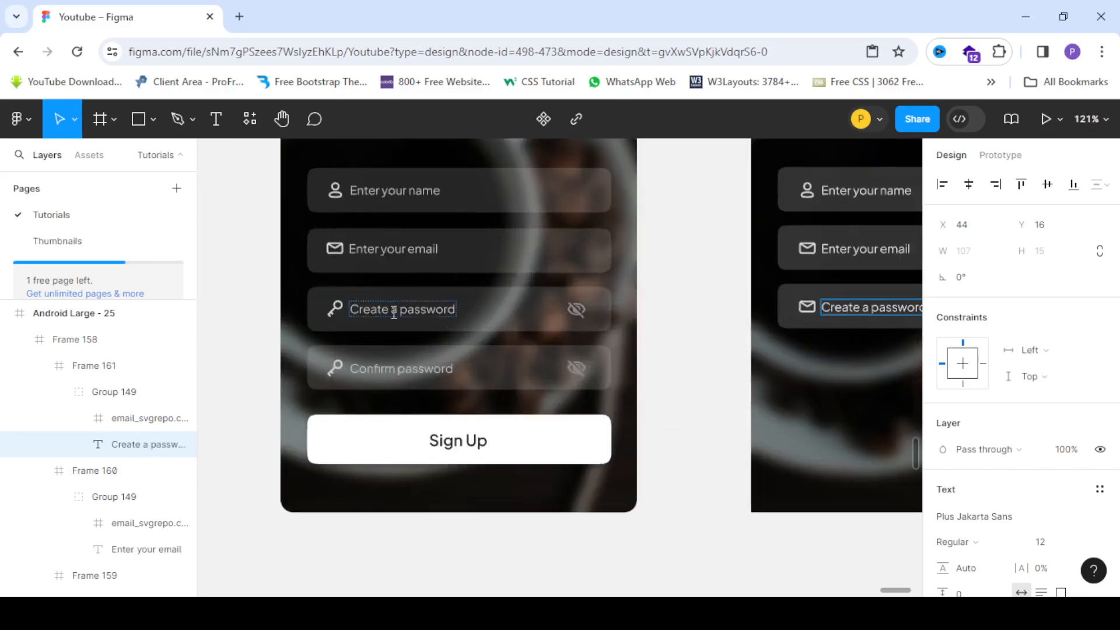
pyautogui.click(343, 314)
pyautogui.click(341, 314)
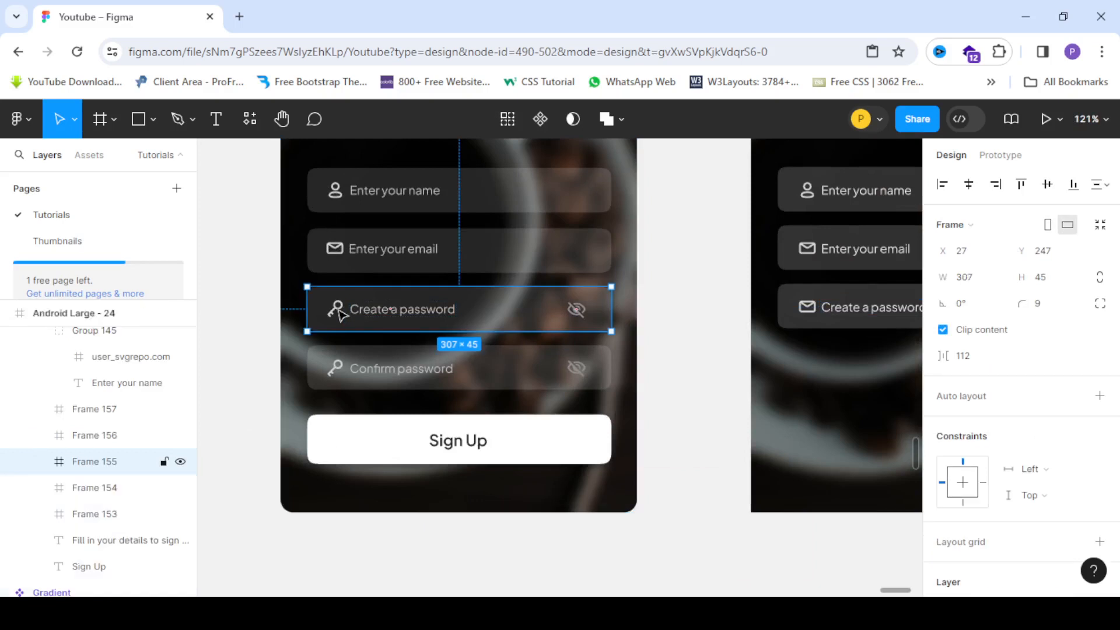
pyautogui.click(340, 314)
pyautogui.click(340, 314)
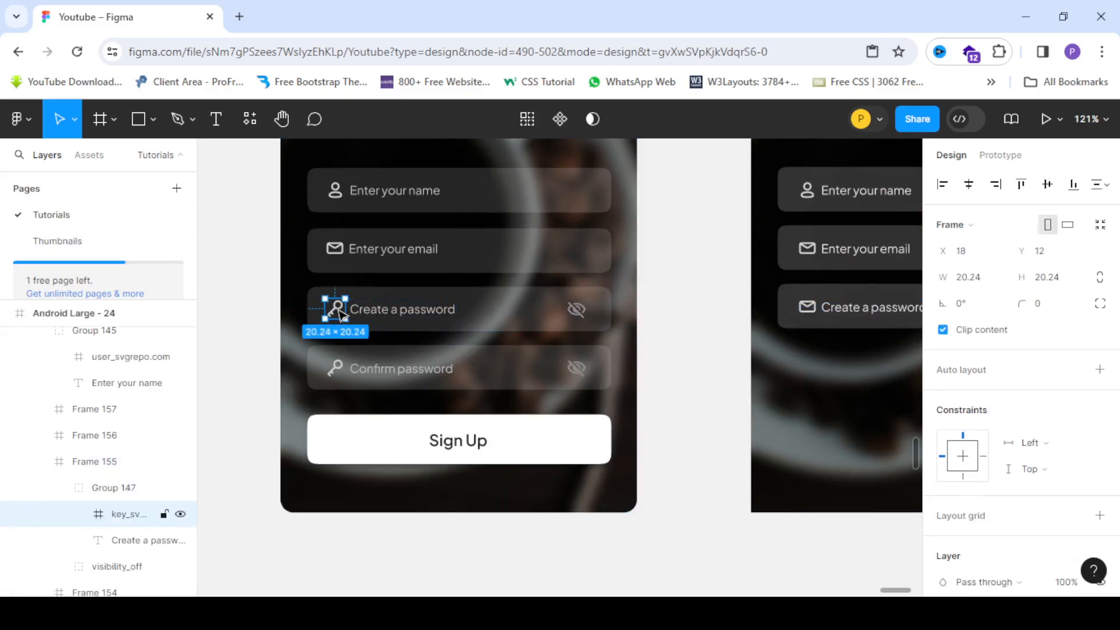
pyautogui.scroll(-2, 340, 314)
# Try to replace the envelope icon in the new "Create a password" field with the clipboard contents.
pyautogui.scroll(-5, 340, 314)
pyautogui.scroll(5, 502, 305)
pyautogui.click(500, 321)
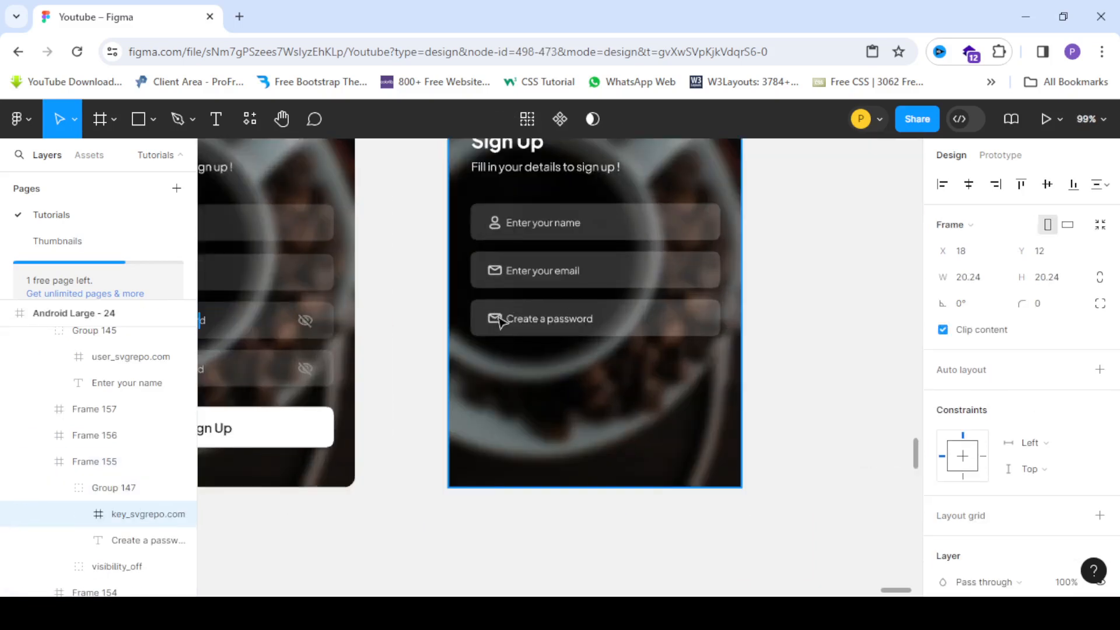
pyautogui.click(501, 321)
pyautogui.click(498, 323)
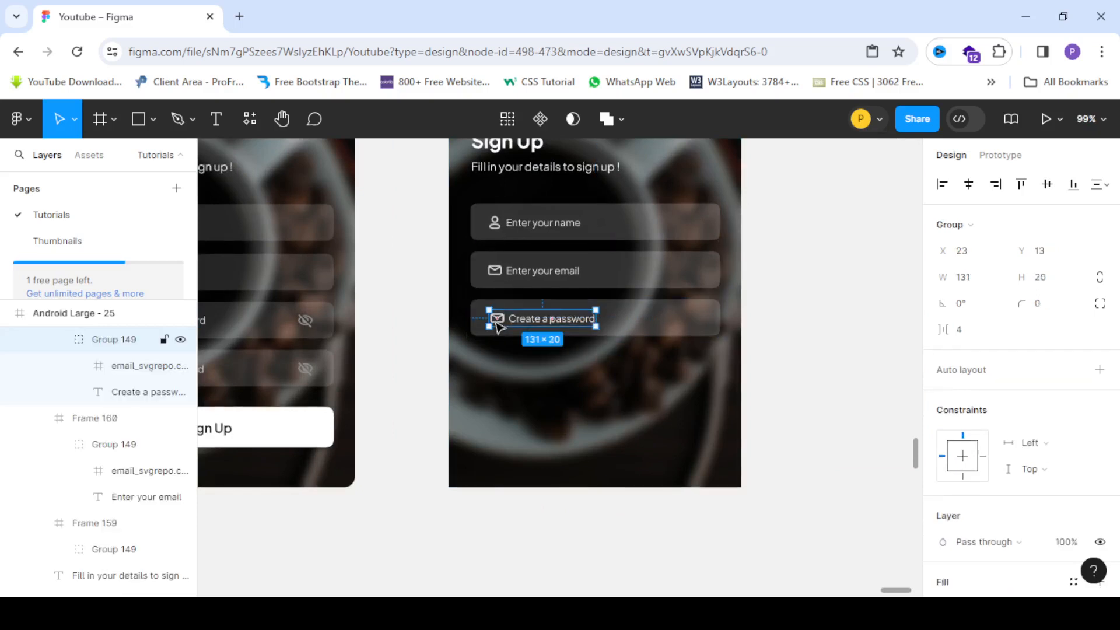
pyautogui.click(505, 313)
pyautogui.scroll(5, 505, 311)
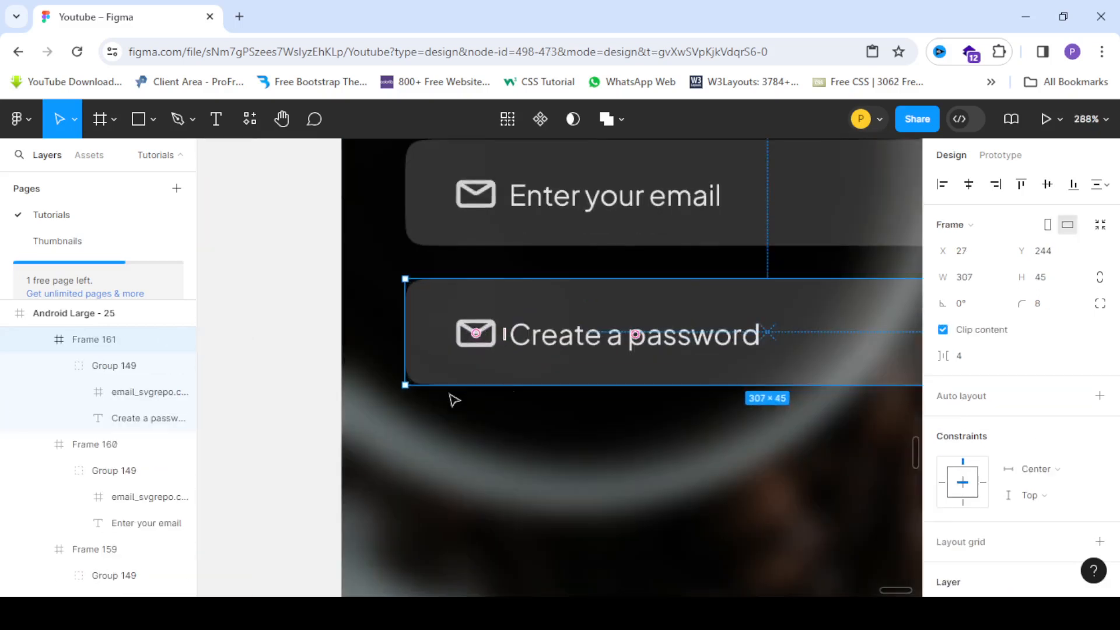
pyautogui.click(315, 331)
pyautogui.click(479, 337)
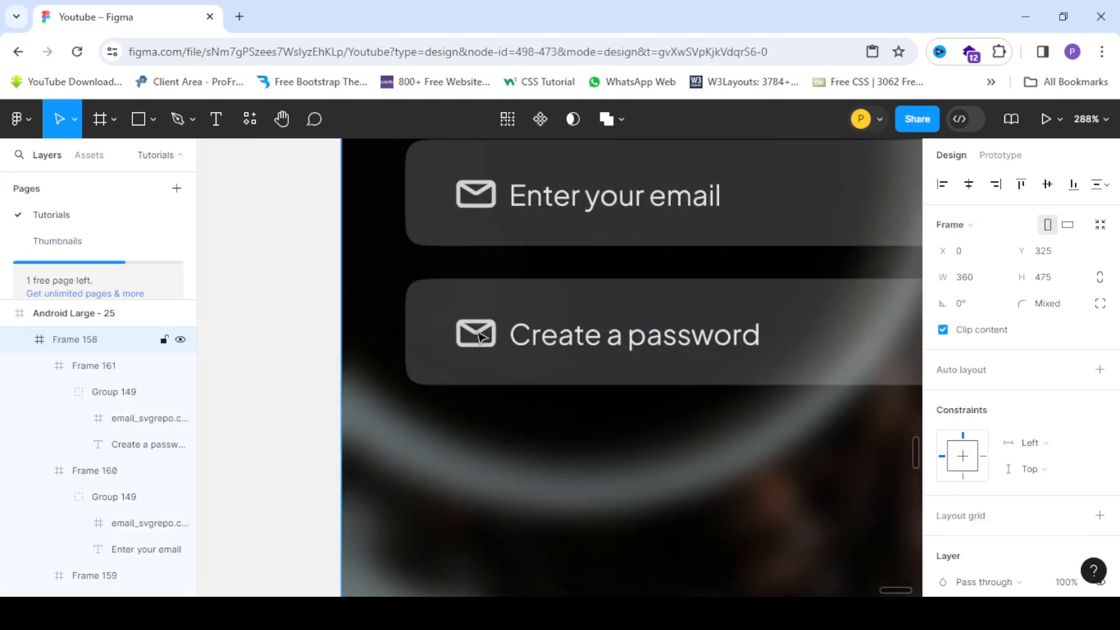
pyautogui.click(480, 338)
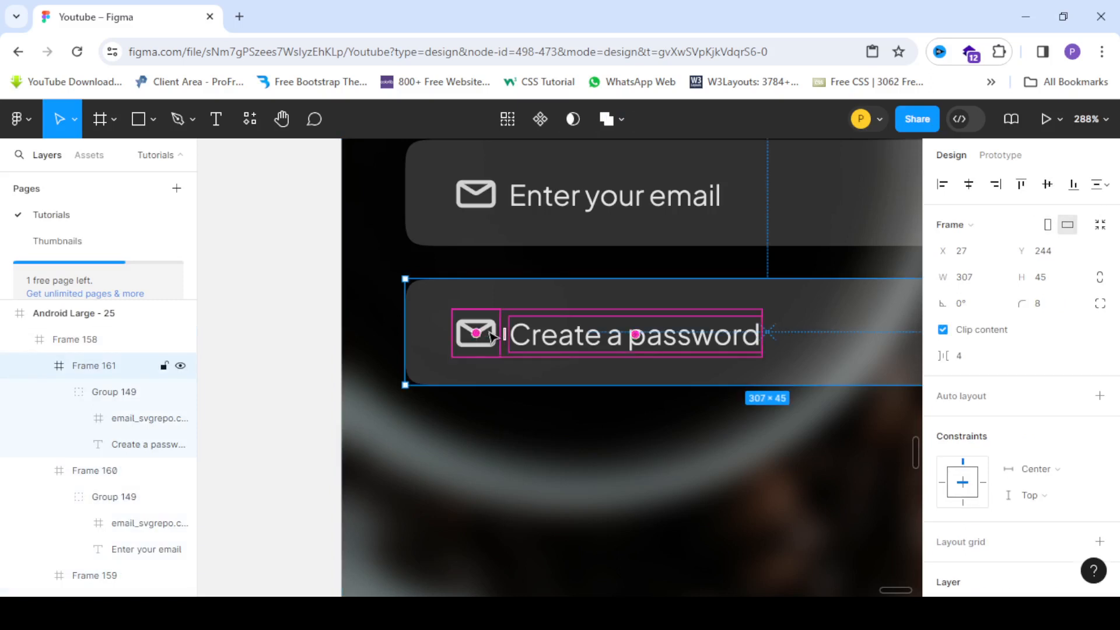
pyautogui.click(493, 337)
pyautogui.doubleClick(492, 336)
pyautogui.rightClick(485, 335)
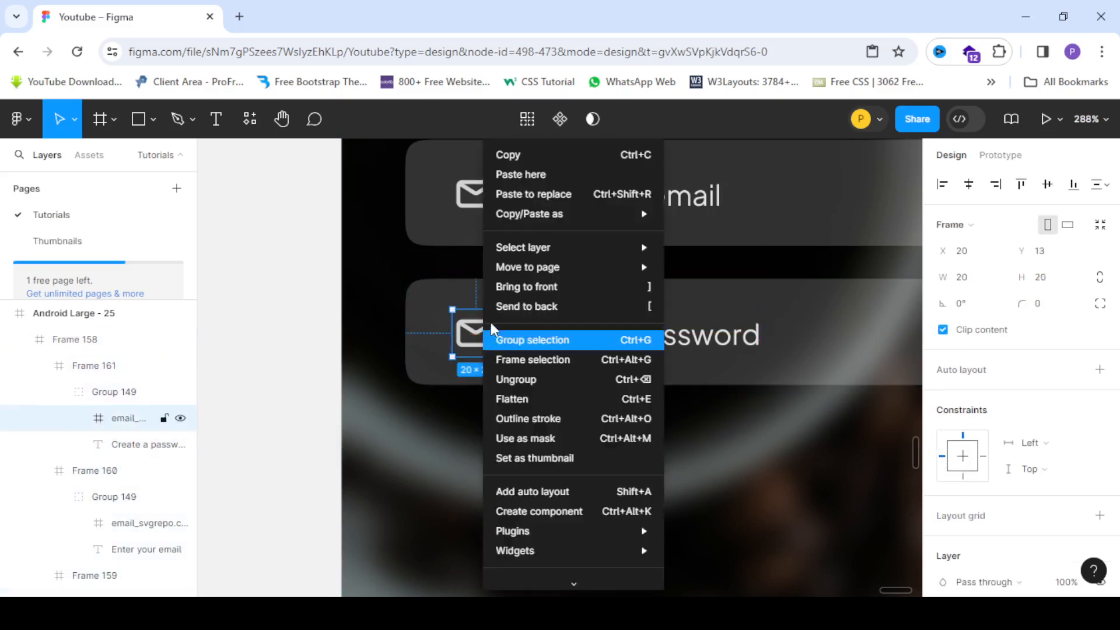
pyautogui.click(561, 197)
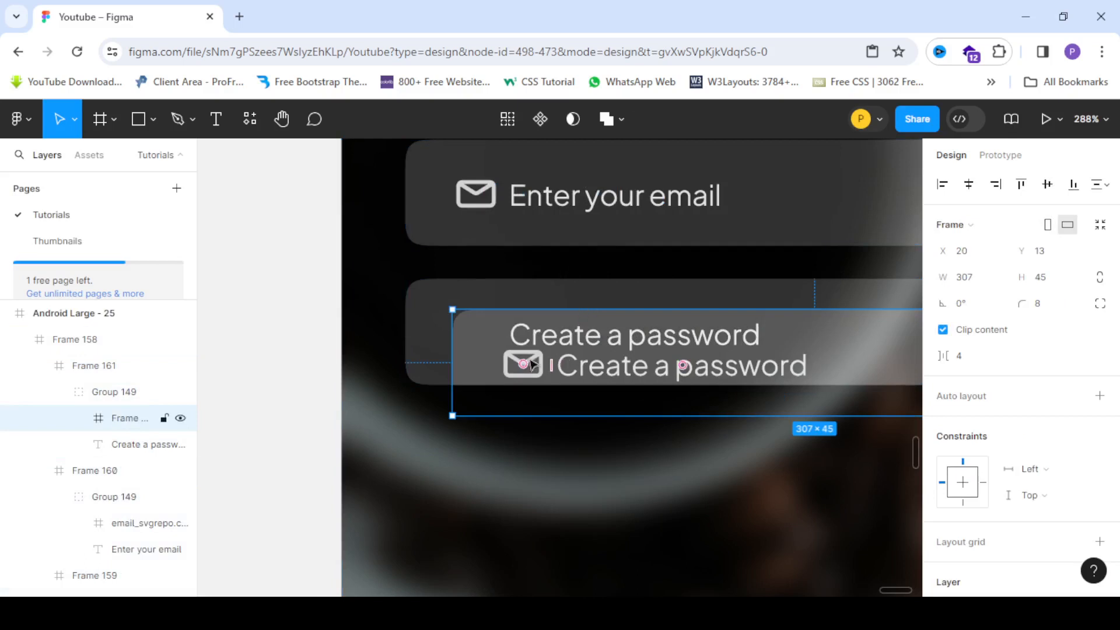
# Delete the frame pasted inside the password field, and undo both that deletion and the paste replacement.
pyautogui.press('Delete')
pyautogui.scroll(-2, 640, 294)
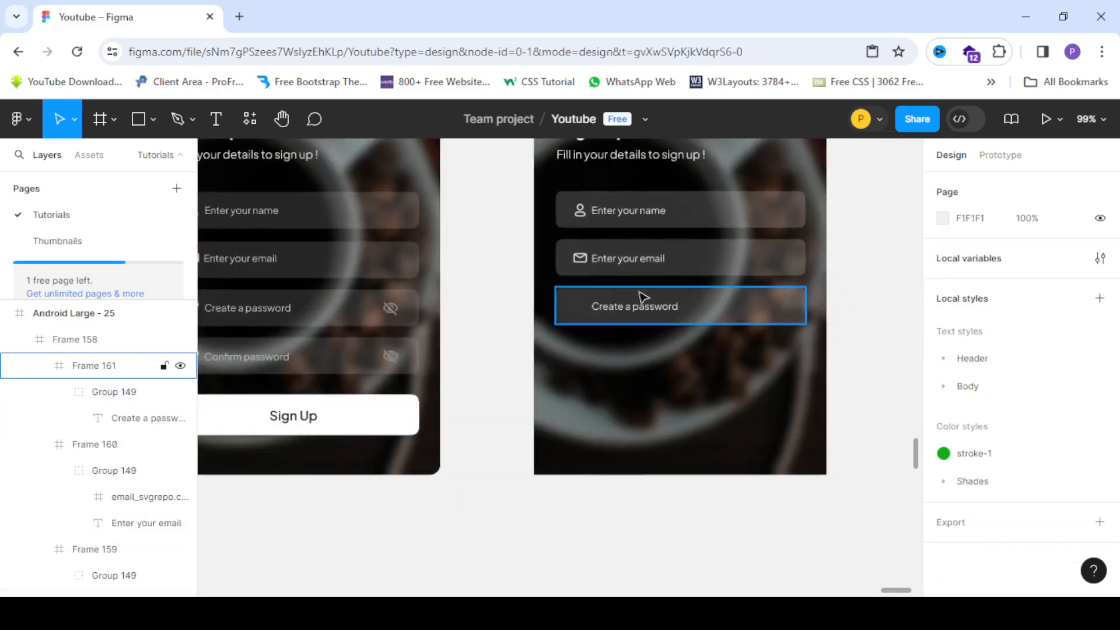
pyautogui.hotkey('ctrl', 'z')
pyautogui.hotkey('ctrl', 'z')
# Replace the envelope icon in the new "Create a password" field with a copy of the reference screen's key icon.
pyautogui.scroll(-2, 582, 308)
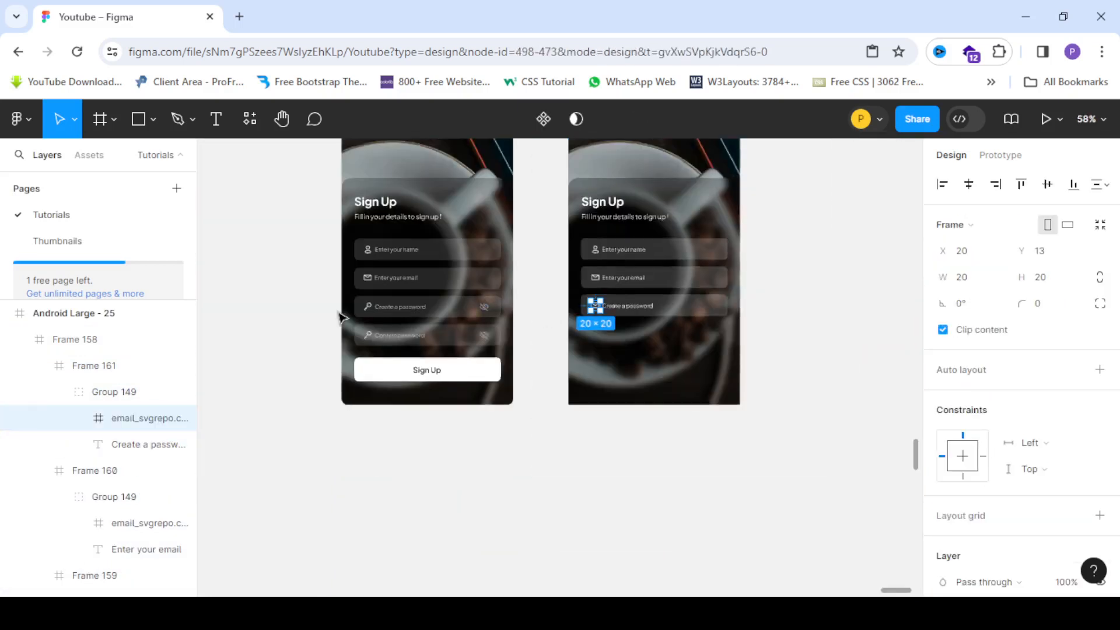
pyautogui.scroll(4, 426, 302)
pyautogui.click(429, 300)
pyautogui.doubleClick(429, 300)
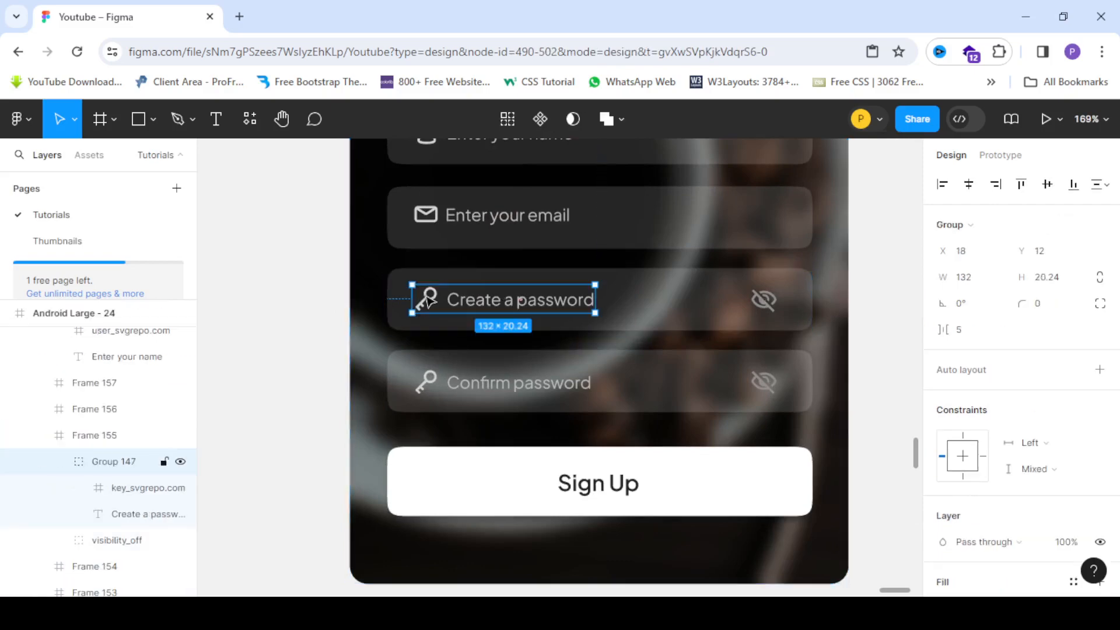
pyautogui.doubleClick(429, 301)
pyautogui.scroll(-3, 429, 302)
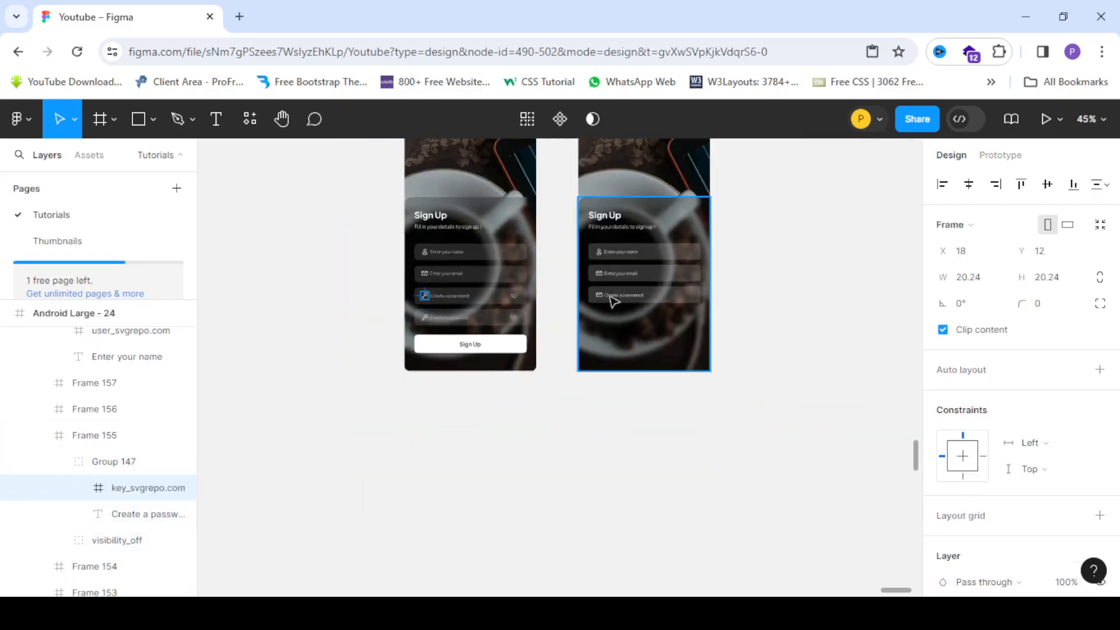
pyautogui.scroll(4, 610, 299)
pyautogui.click(487, 320)
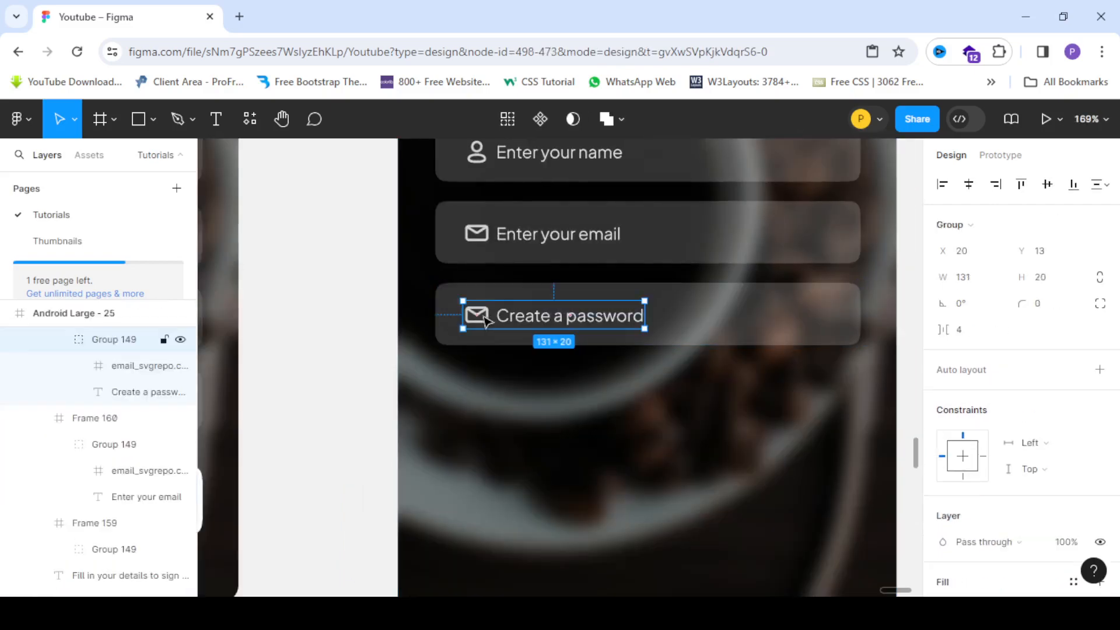
pyautogui.rightClick(481, 316)
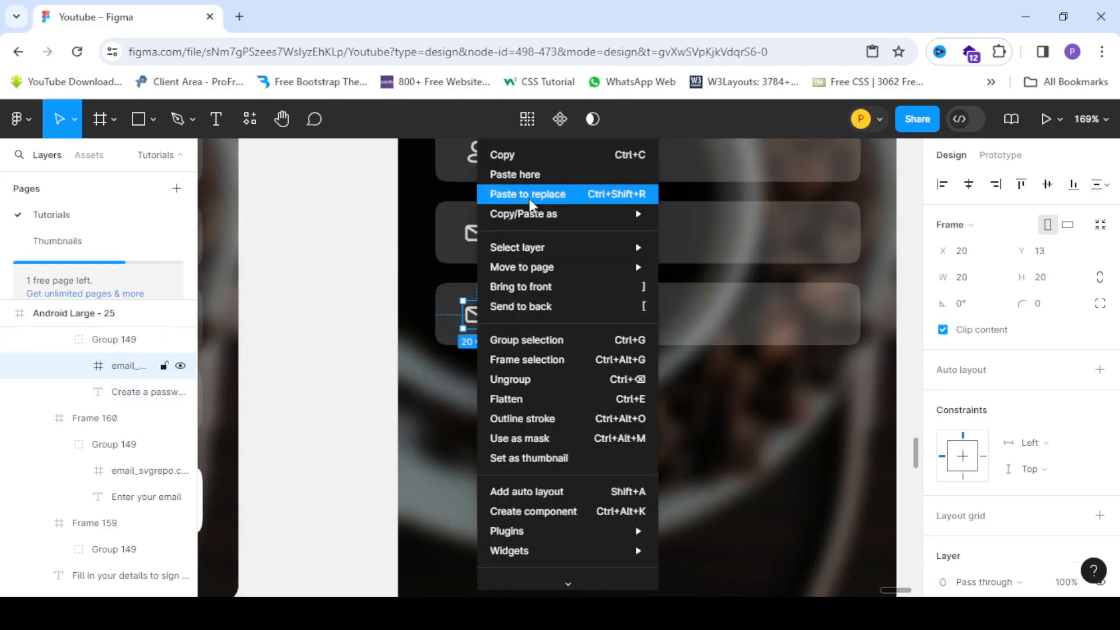
pyautogui.click(531, 193)
pyautogui.scroll(-3, 425, 280)
pyautogui.click(799, 348)
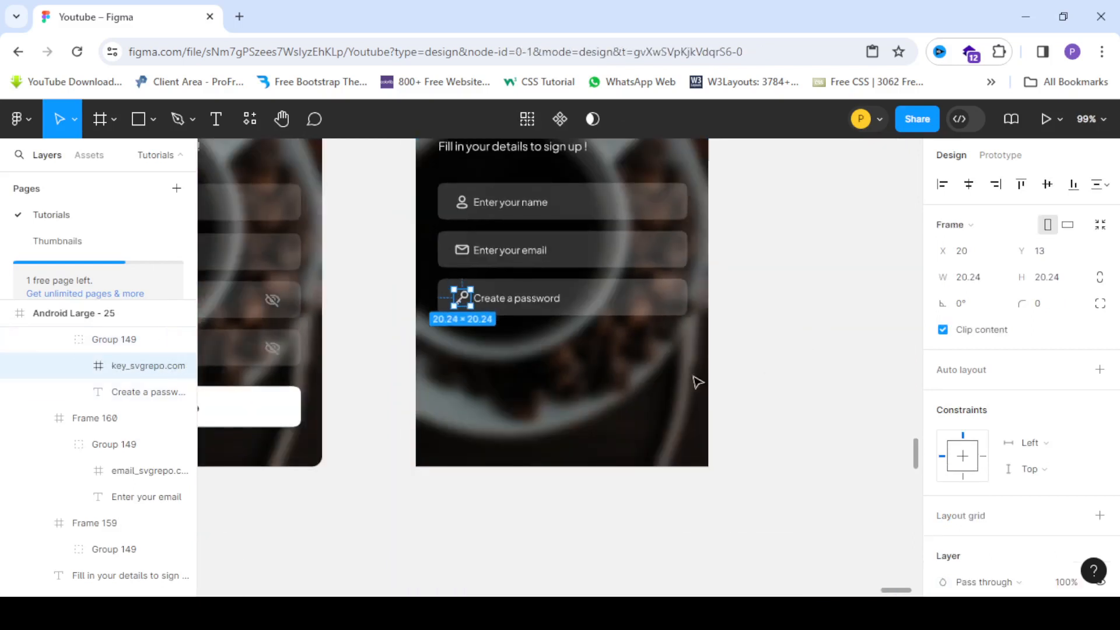
# Place a copy of the reference screen's crossed-out eye icon near the right end of the new password field at X 271, Y 13.
pyautogui.doubleClick(580, 301)
pyautogui.scroll(-1, 535, 301)
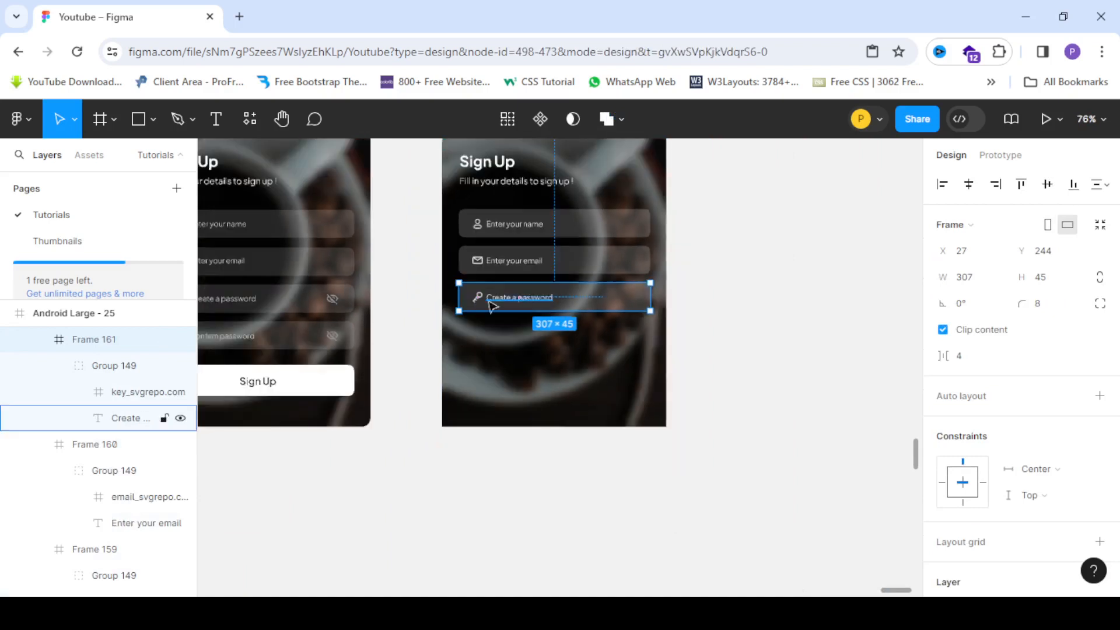
pyautogui.scroll(2, 371, 301)
pyautogui.click(307, 300)
pyautogui.click(311, 302)
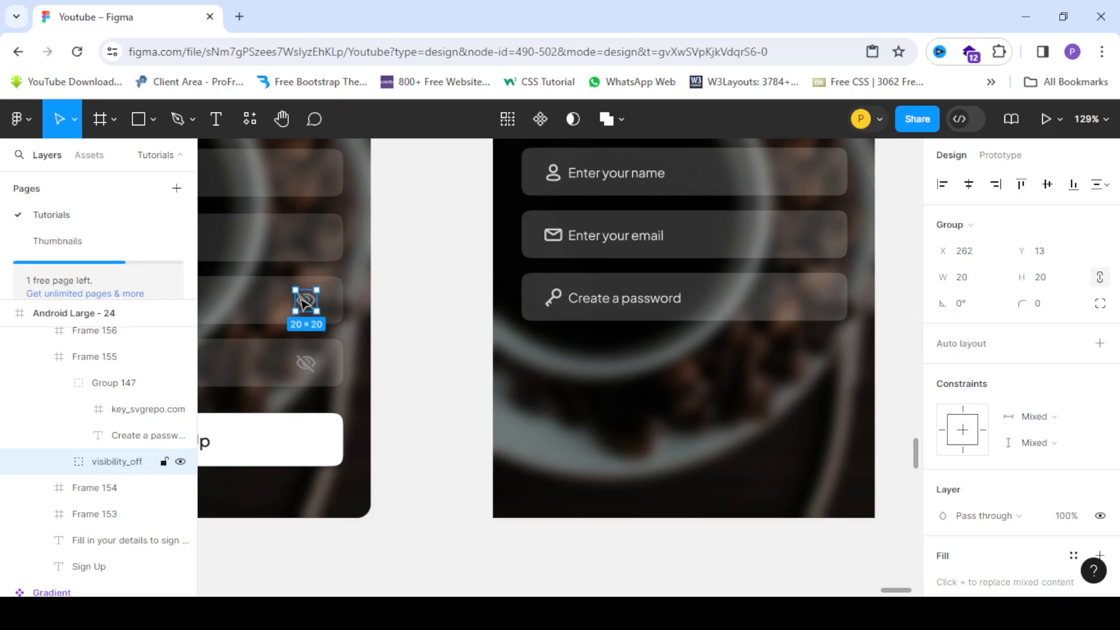
pyautogui.moveTo(302, 300); pyautogui.dragTo(757, 314)
# Nudge the crossed-out eye icon left to X 267 inside the password field.
pyautogui.scroll(5, 861, 295)
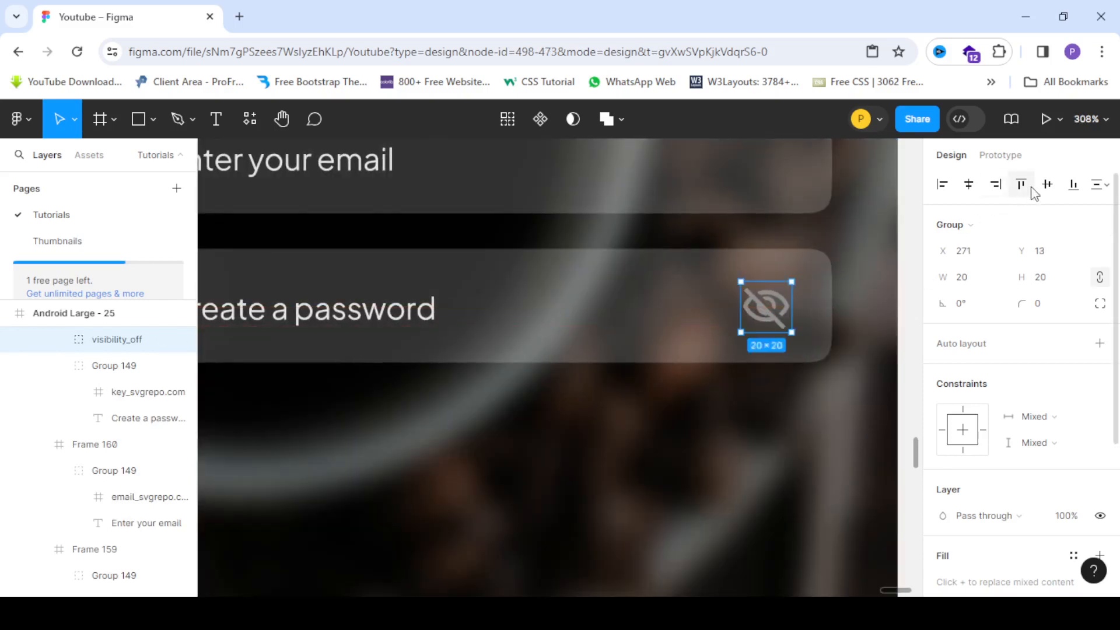
pyautogui.press('Left')
pyautogui.press('Left')
pyautogui.press('Left')
pyautogui.press('Left')
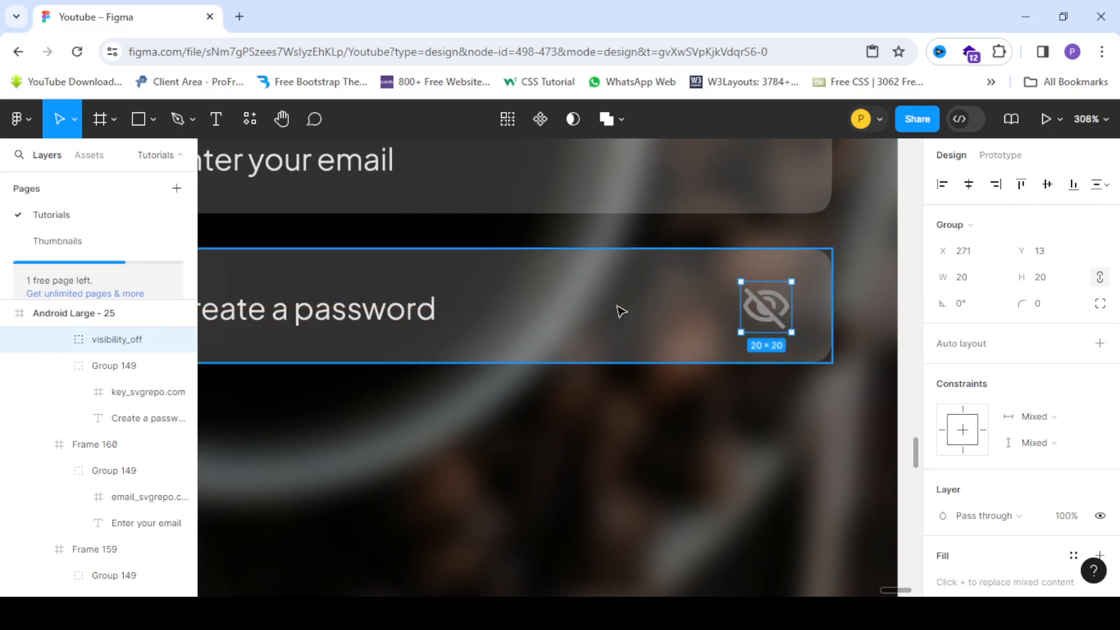
pyautogui.scroll(-5, 618, 309)
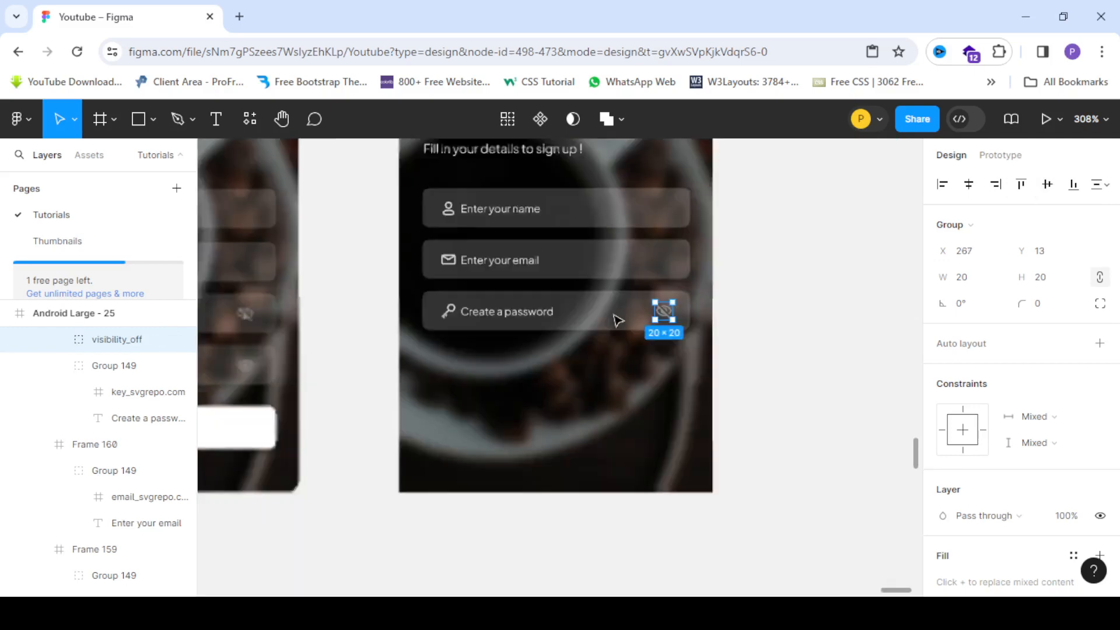
# Duplicate the completed password field directly below the original at X 27, Y 303, keeping the 14 px gap.
pyautogui.click(620, 357)
pyautogui.scroll(2, 517, 345)
pyautogui.click(602, 284)
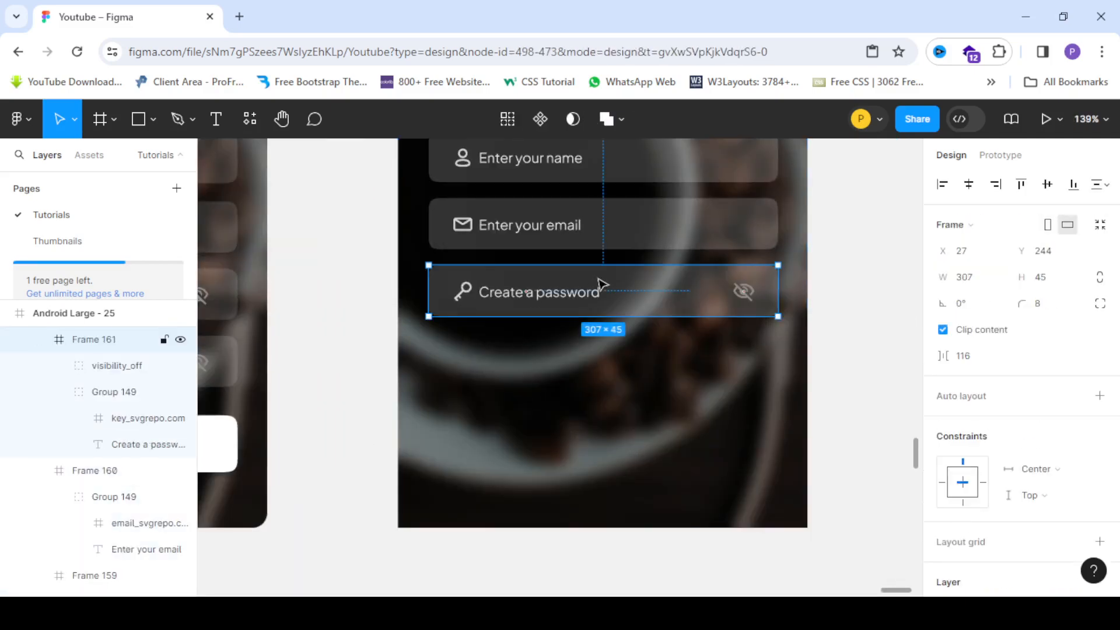
pyautogui.hotkey('ctrl', 'd')
pyautogui.moveTo(657, 303); pyautogui.dragTo(657, 369)
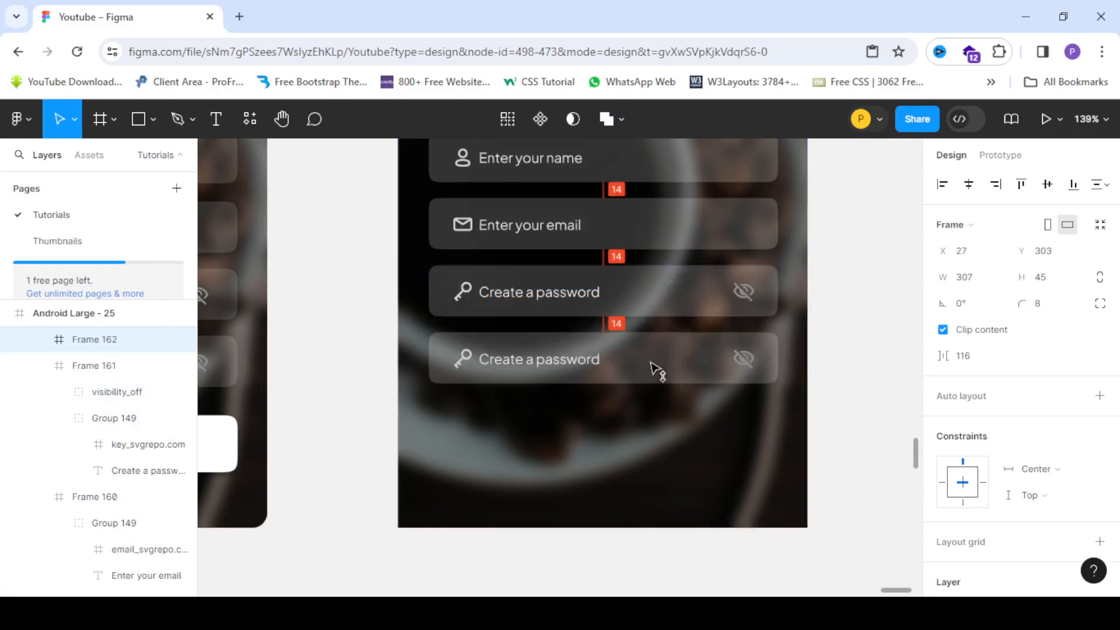
# Change the fourth field's placeholder text to "Confirm password".
pyautogui.scroll(1, 495, 365)
pyautogui.doubleClick(597, 366)
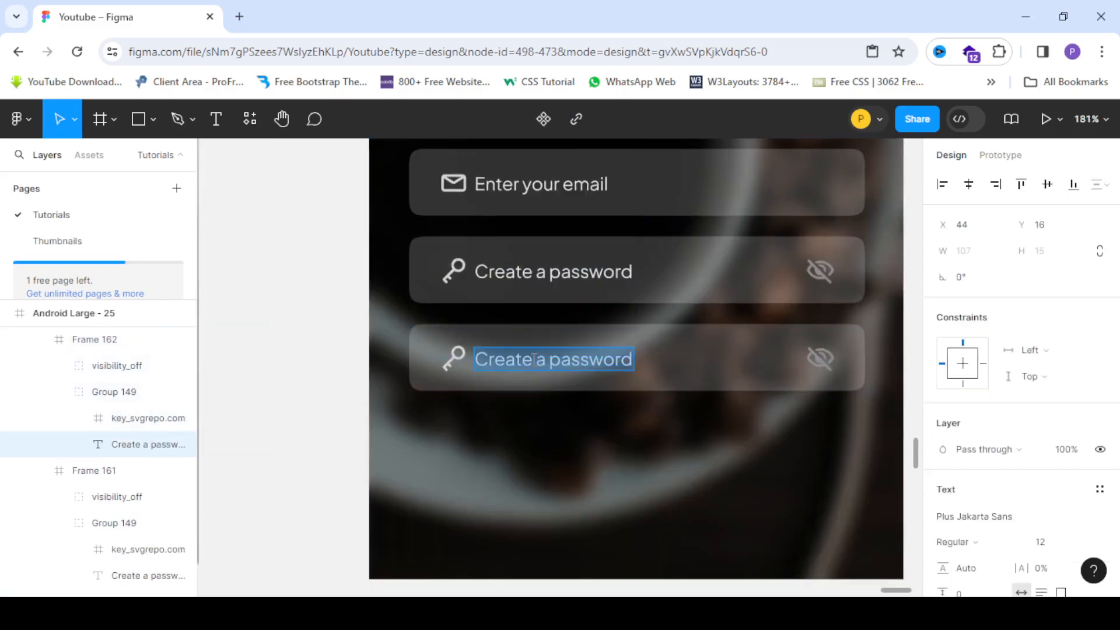
pyautogui.scroll(1, 530, 358)
pyautogui.moveTo(557, 362); pyautogui.dragTo(458, 361)
pyautogui.write('Confirm')
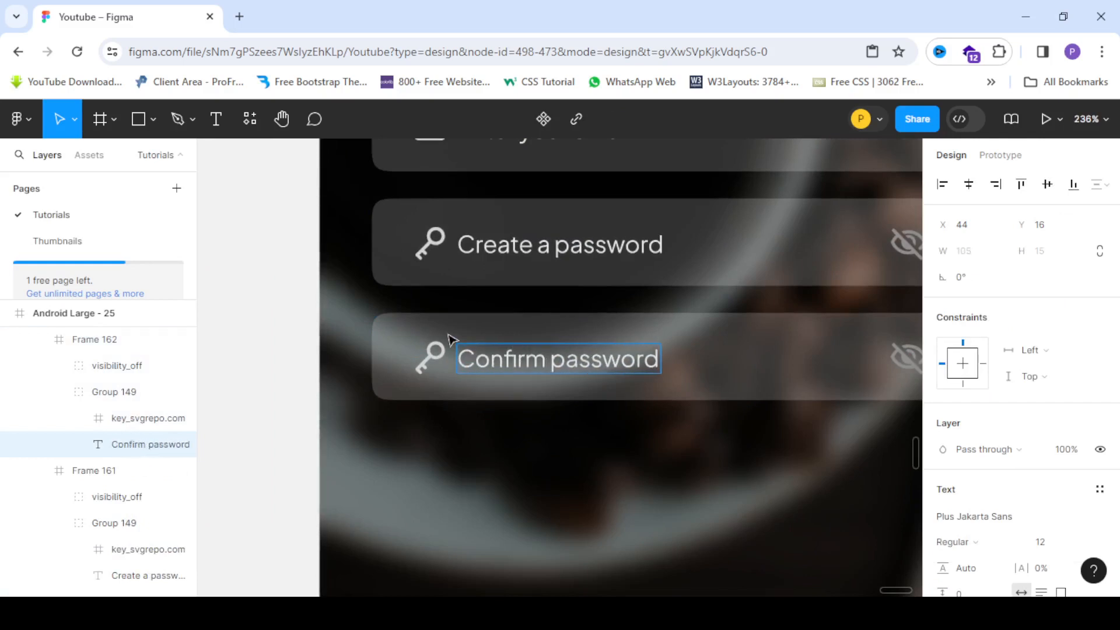
# Draw a frame about 303 × 40 below the Confirm password field for the sign-up button.
pyautogui.scroll(-3, 526, 354)
pyautogui.click(782, 379)
pyautogui.click(782, 379)
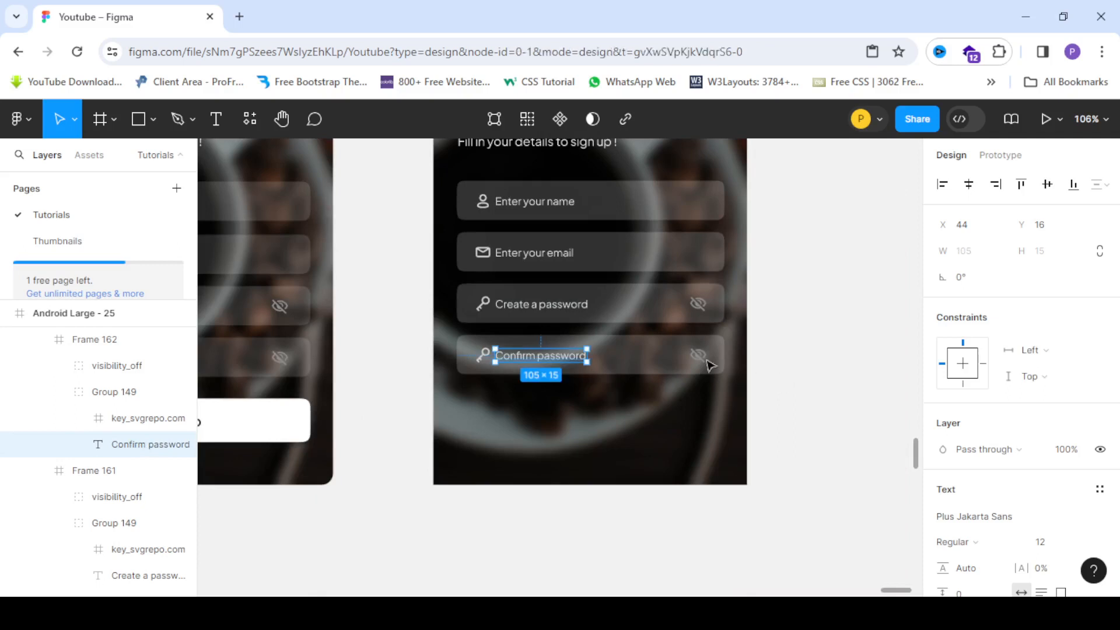
pyautogui.scroll(-3, 608, 332)
pyautogui.scroll(2, 606, 333)
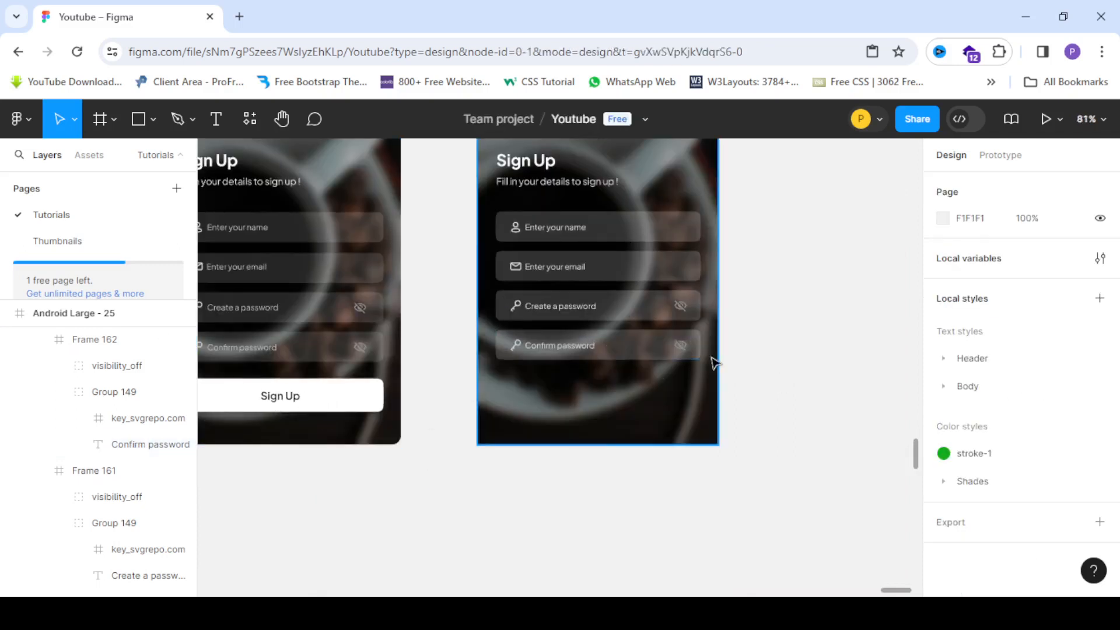
pyautogui.scroll(2, 712, 362)
pyautogui.click(100, 122)
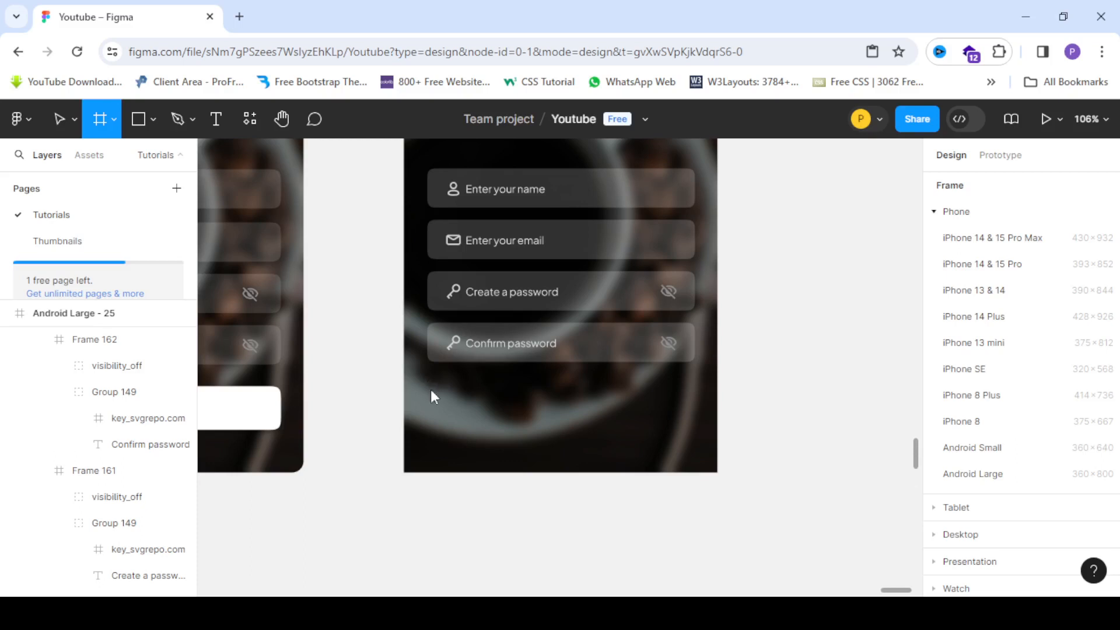
pyautogui.moveTo(430, 389); pyautogui.dragTo(693, 425)
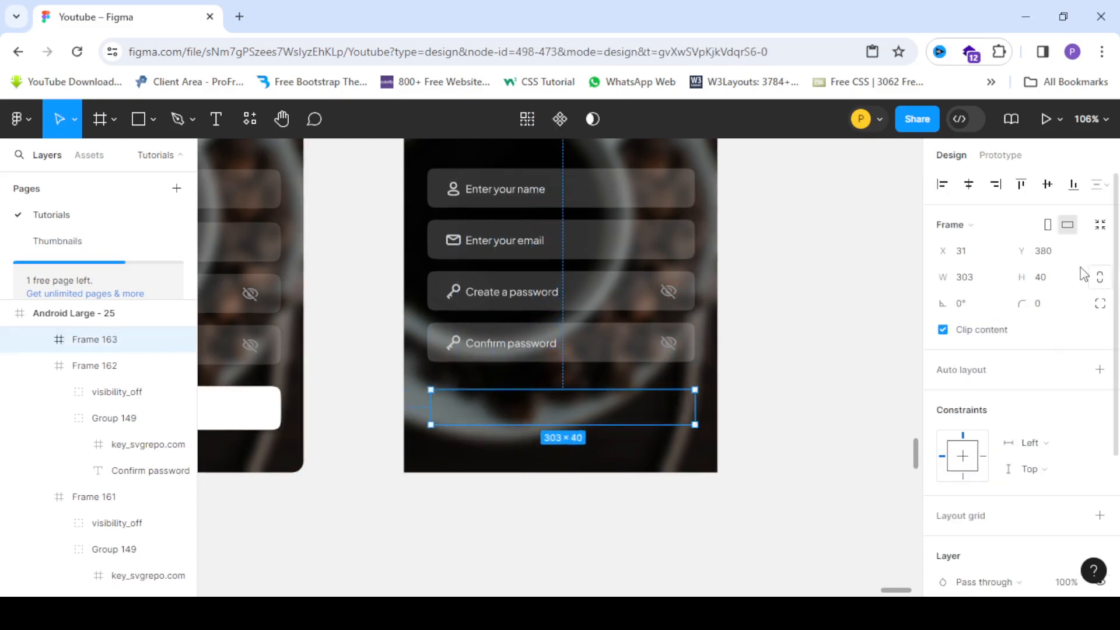
# Give the new button frame a solid FFFFFF fill and a corner radius of 7.
pyautogui.click(1028, 304)
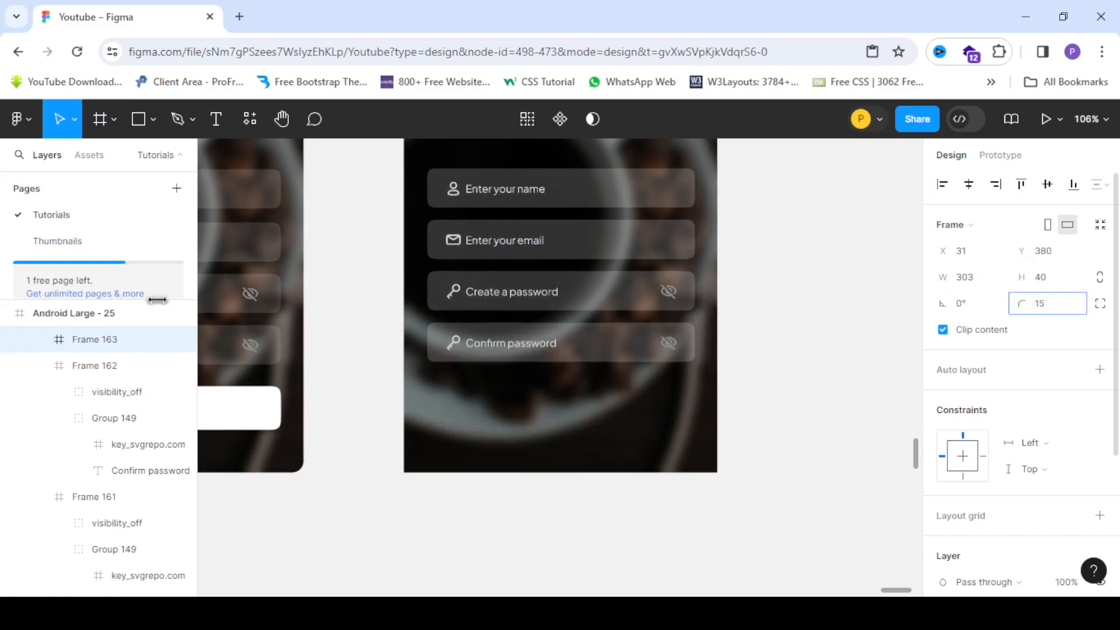
pyautogui.scroll(-4, 991, 446)
pyautogui.click(943, 415)
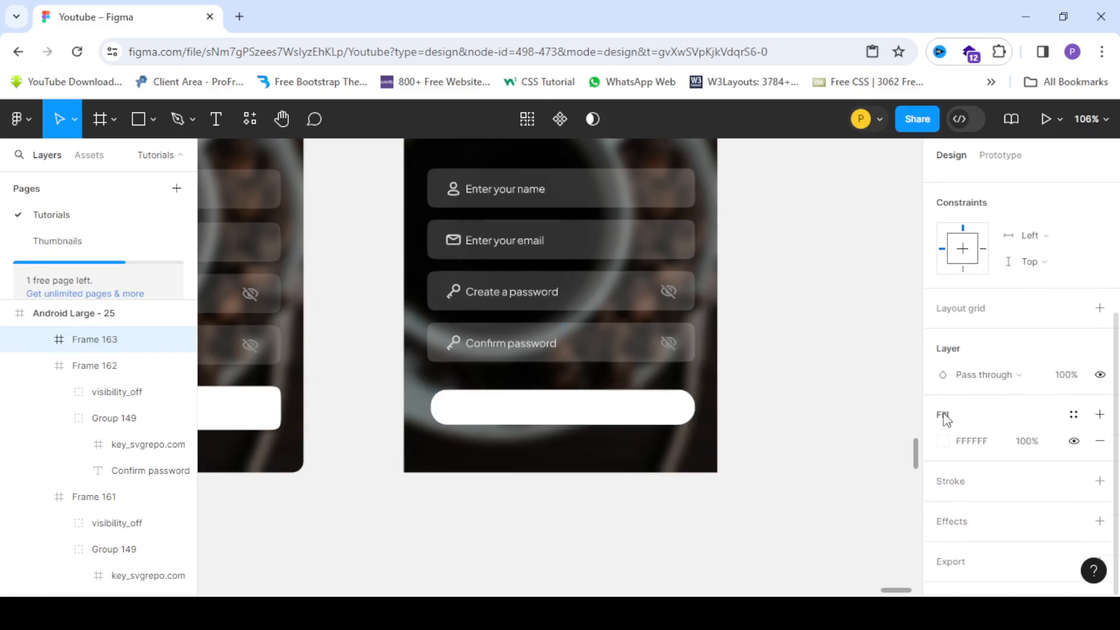
pyautogui.scroll(4, 1071, 251)
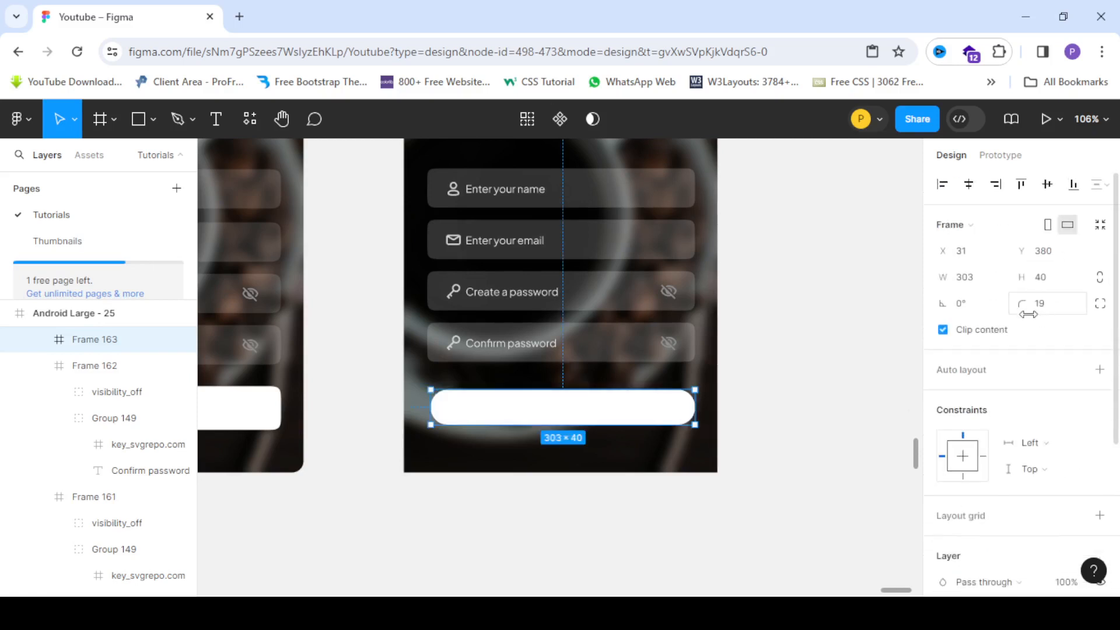
pyautogui.moveTo(1028, 314); pyautogui.dragTo(828, 325)
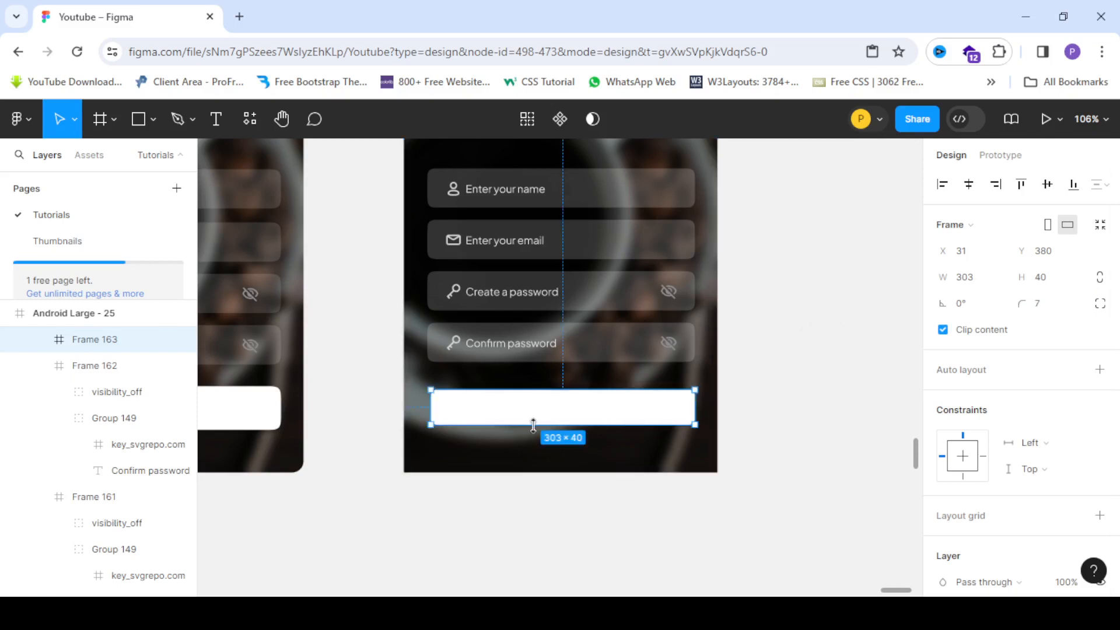
# Check the reference screen's Sign Up button and set the new button frame's height to 50.
pyautogui.moveTo(538, 428); pyautogui.dragTo(538, 431)
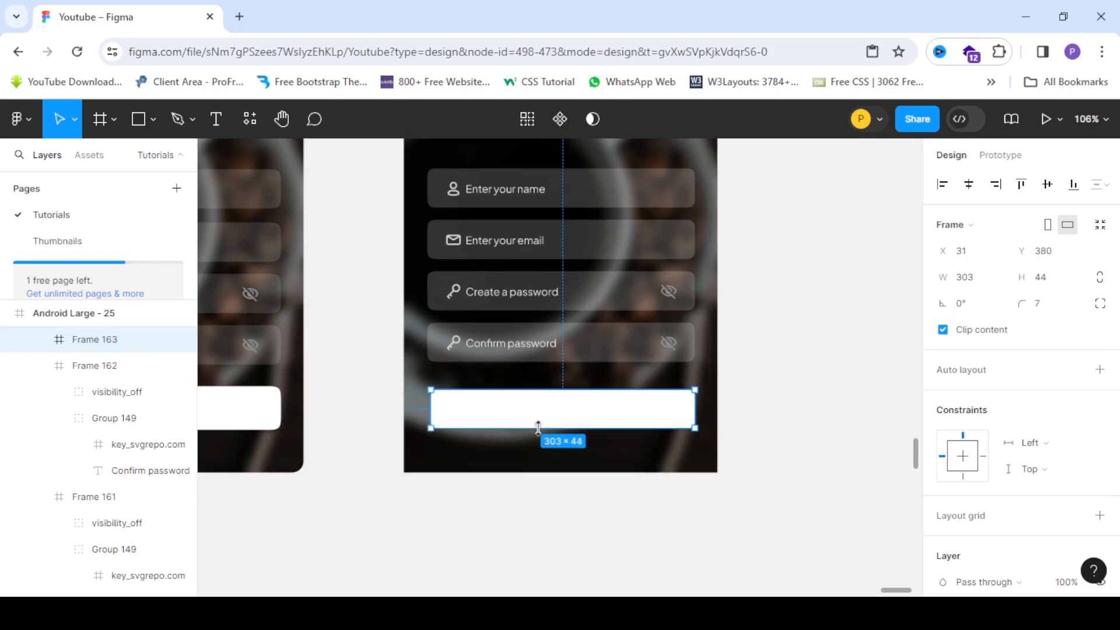
pyautogui.click(248, 416)
pyautogui.scroll(-5, 247, 416)
pyautogui.scroll(4, 350, 426)
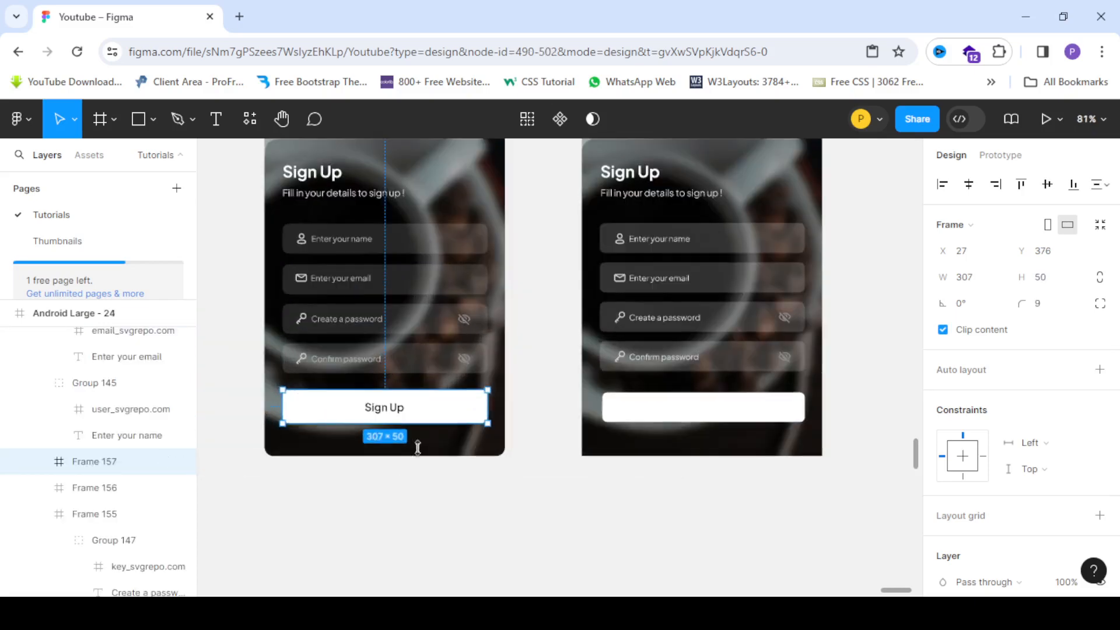
pyautogui.scroll(5, 476, 415)
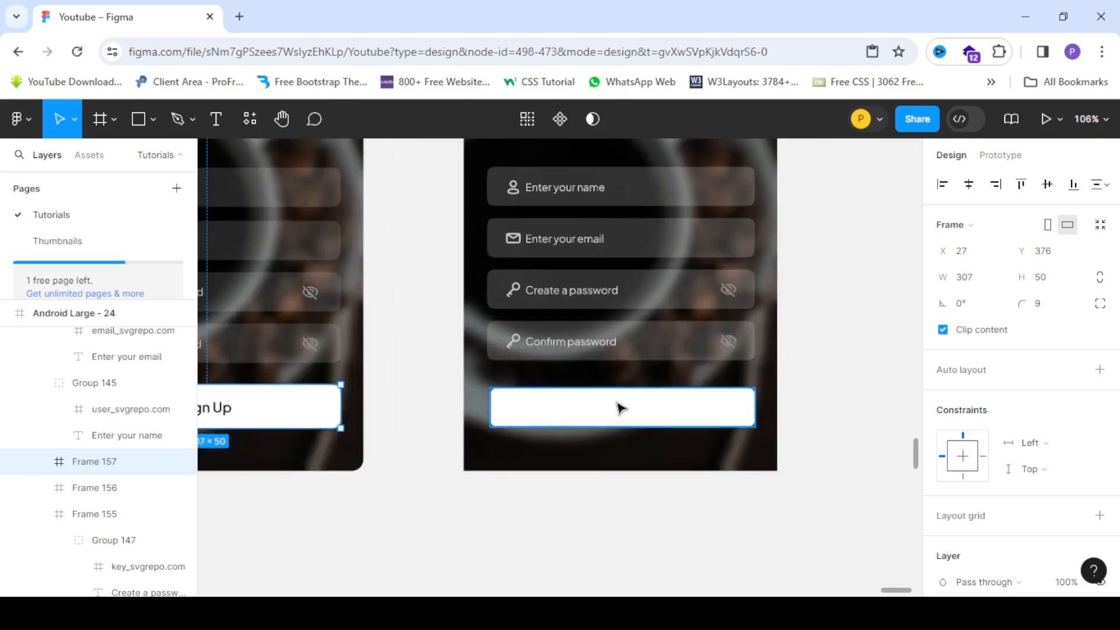
pyautogui.click(617, 406)
pyautogui.scroll(4, 755, 409)
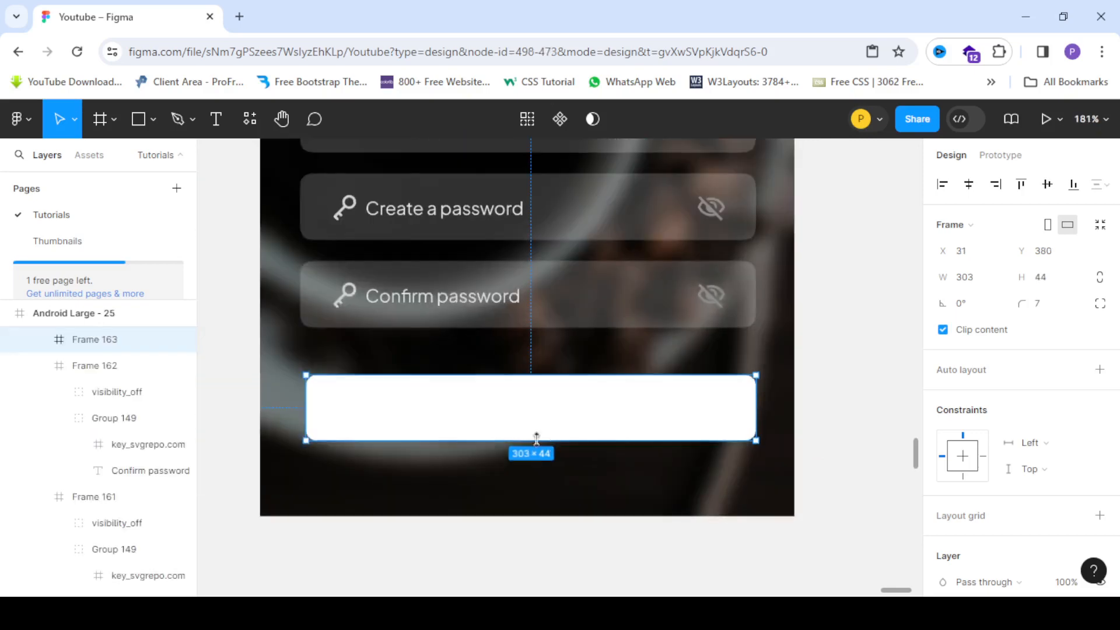
pyautogui.click(1043, 280)
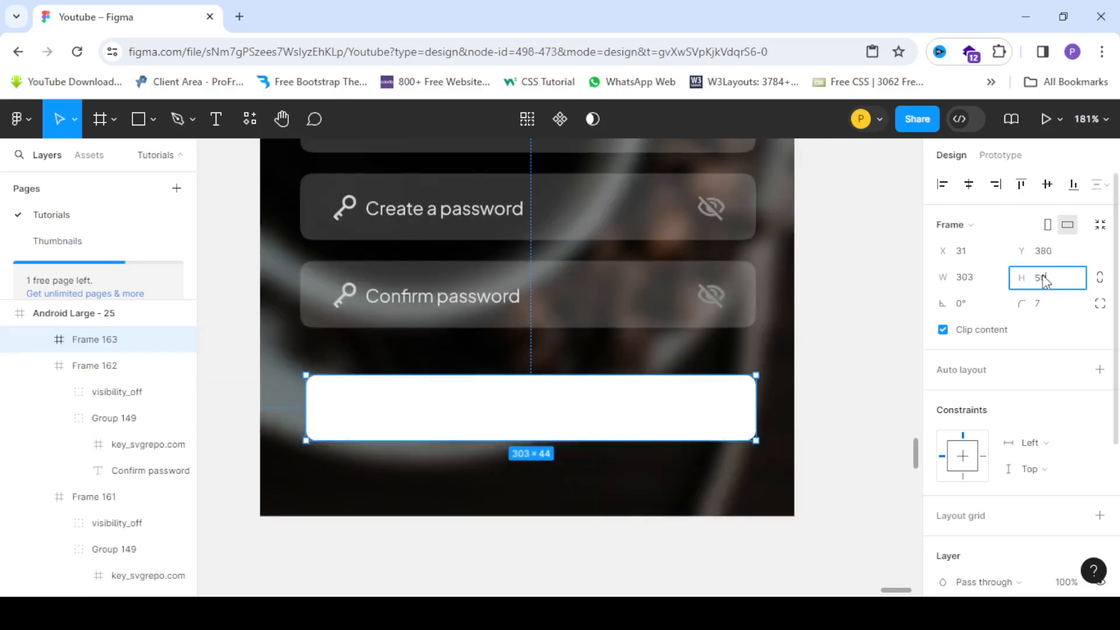
pyautogui.write('50')
pyautogui.press('Return')
# Move the white button frame to X 28, Y 377 and reduce its height to 43.
pyautogui.scroll(-4, 358, 387)
pyautogui.scroll(3, 492, 412)
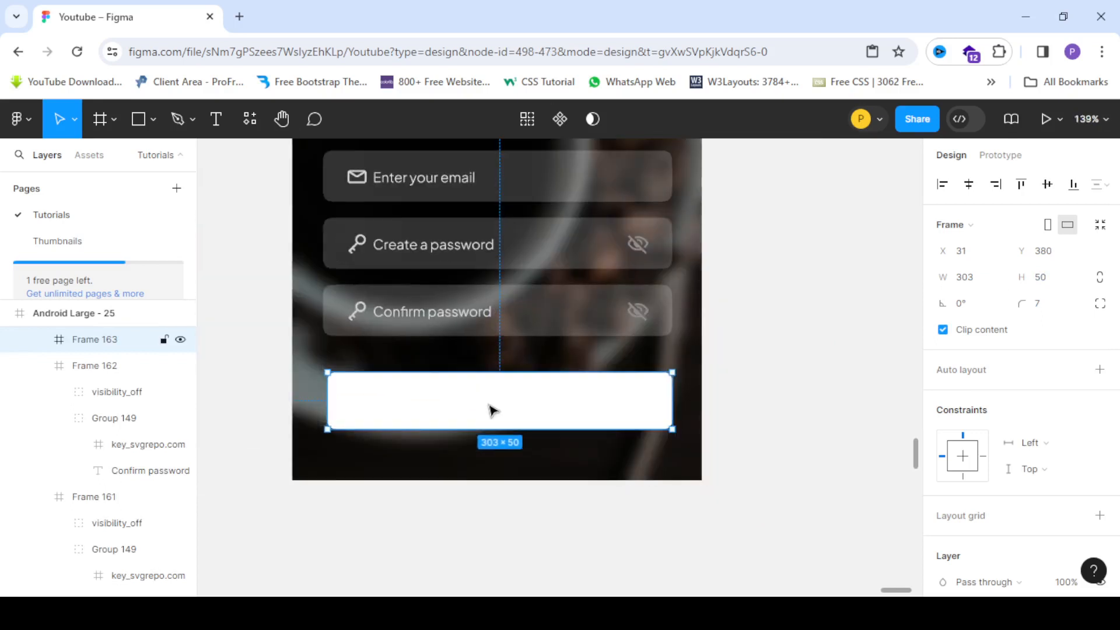
pyautogui.moveTo(495, 405); pyautogui.dragTo(489, 417)
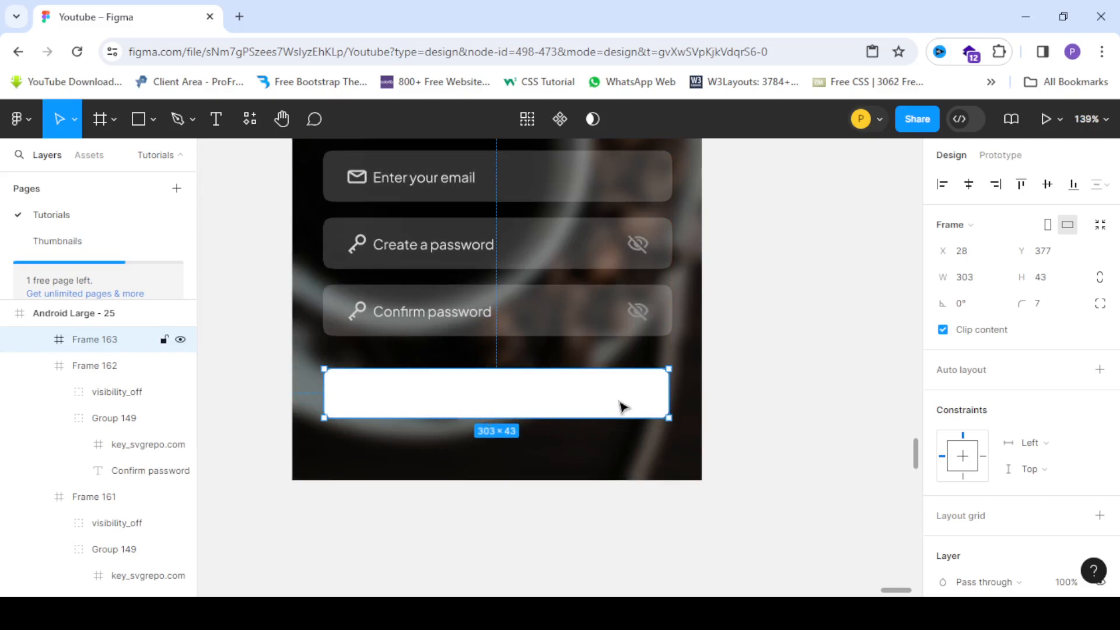
# Center the button frame horizontally in the panel and widen it to 307 to line up with the fields.
pyautogui.click(969, 183)
pyautogui.scroll(-2, 500, 348)
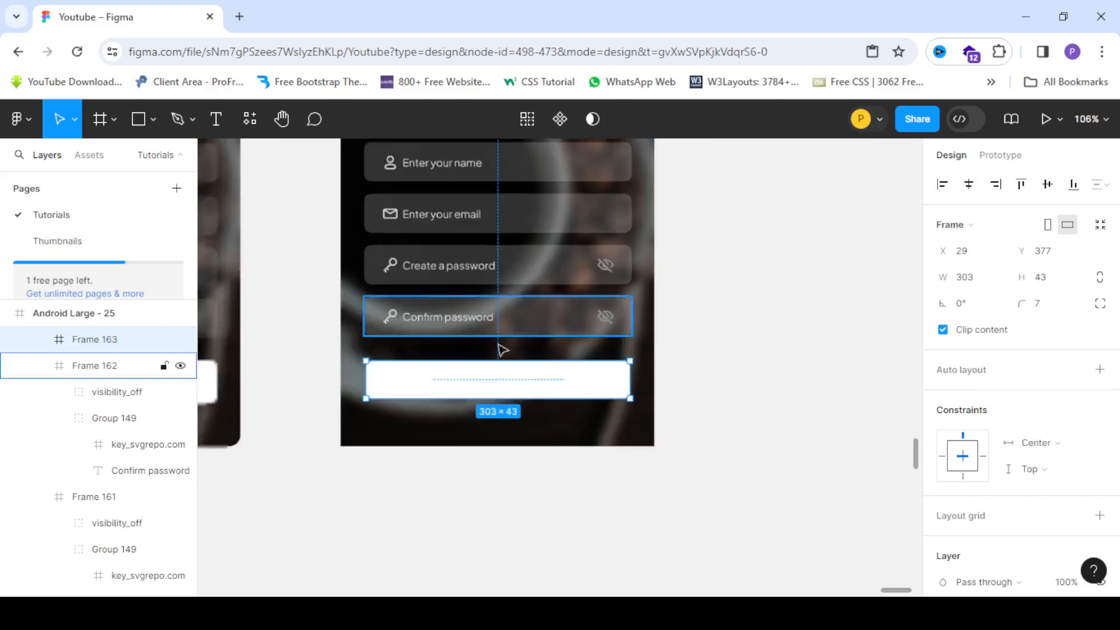
pyautogui.scroll(2, 719, 401)
pyautogui.moveTo(689, 383); pyautogui.dragTo(691, 382)
pyautogui.moveTo(343, 375); pyautogui.dragTo(341, 375)
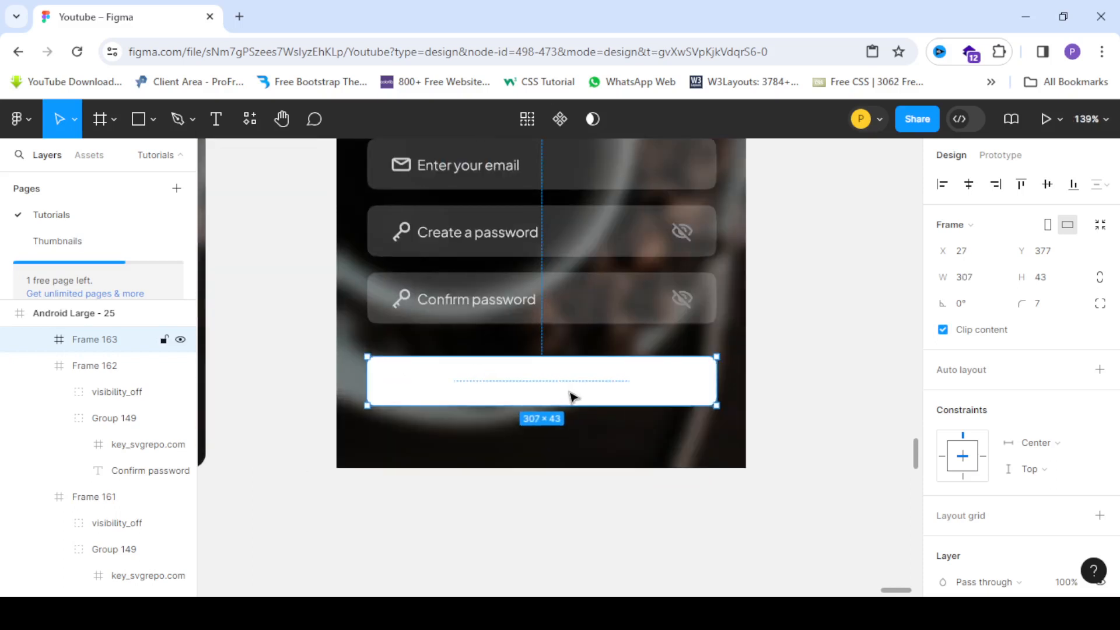
# Copy the "Confirm password" text onto the white button and recolor the copy to 1B1B1B.
pyautogui.doubleClick(466, 300)
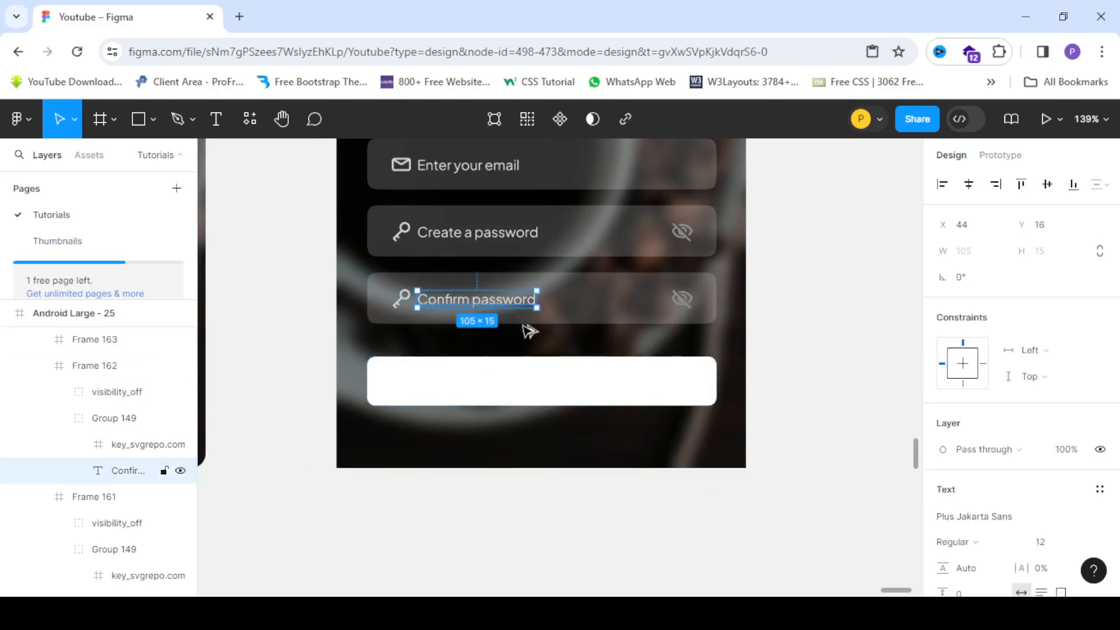
pyautogui.moveTo(472, 304); pyautogui.dragTo(530, 384)
pyautogui.scroll(-5, 992, 380)
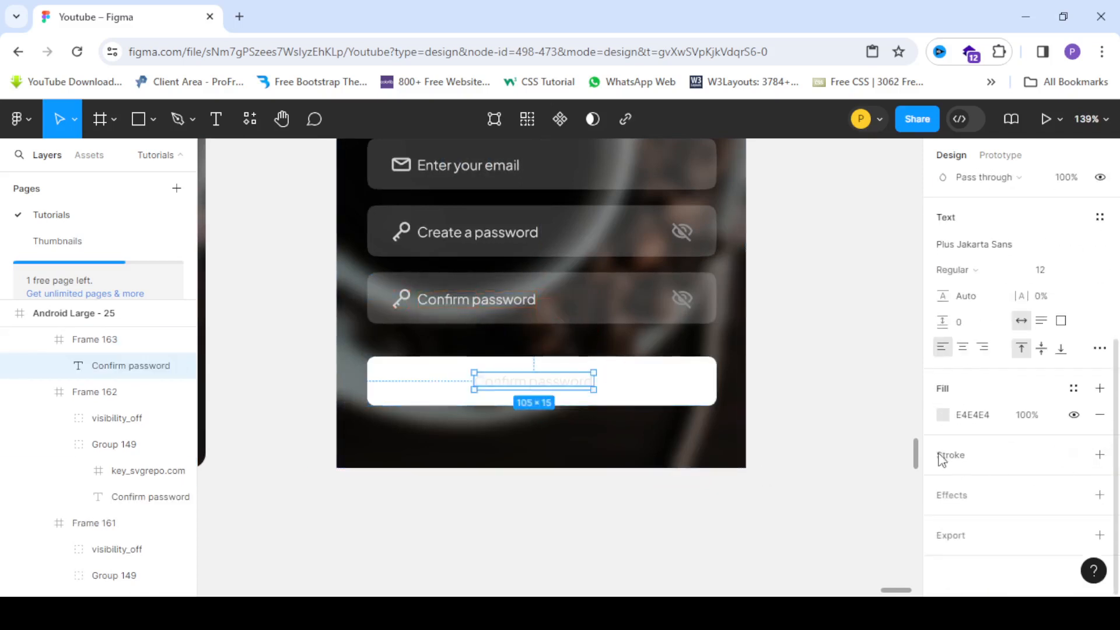
pyautogui.click(942, 415)
pyautogui.moveTo(756, 363); pyautogui.dragTo(678, 389)
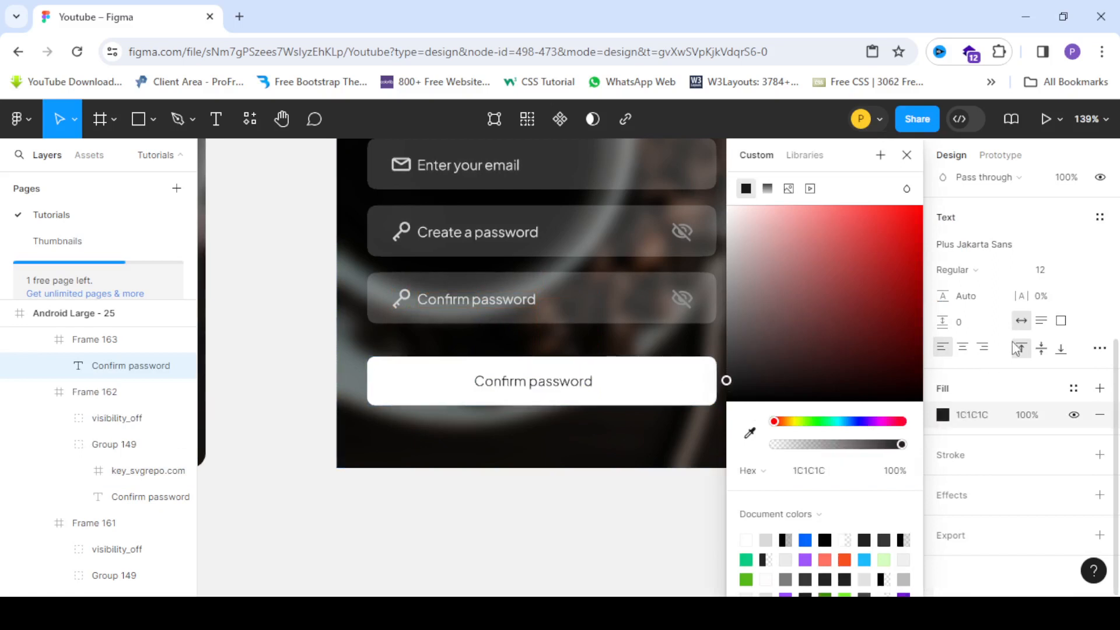
# Set the button text's weight to SemiBold and change its wording to "Sign Up".
pyautogui.click(986, 271)
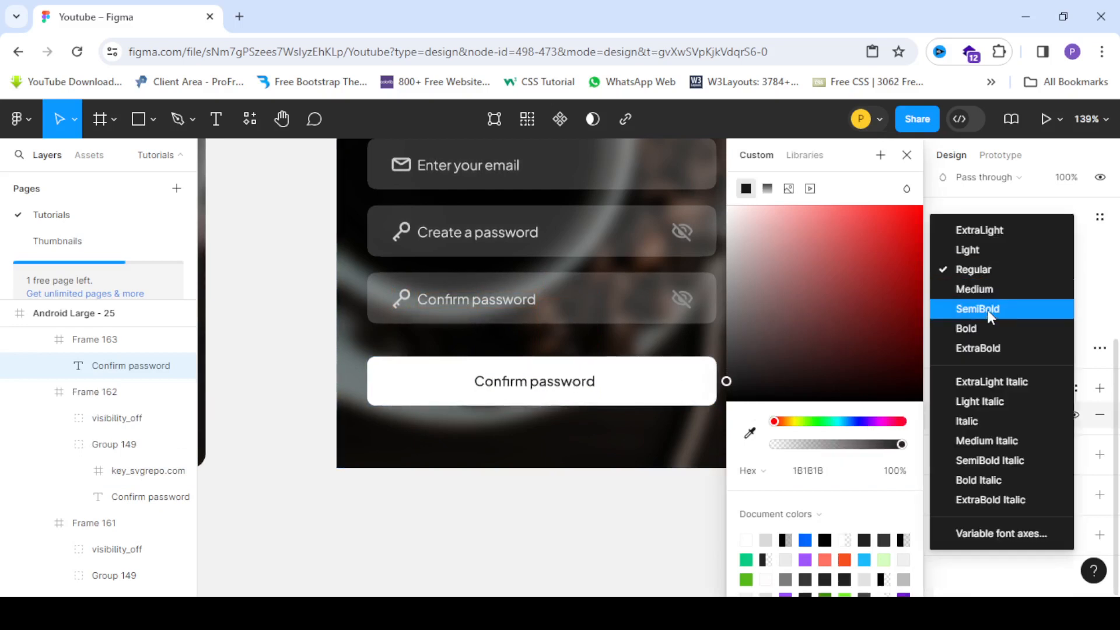
pyautogui.click(990, 316)
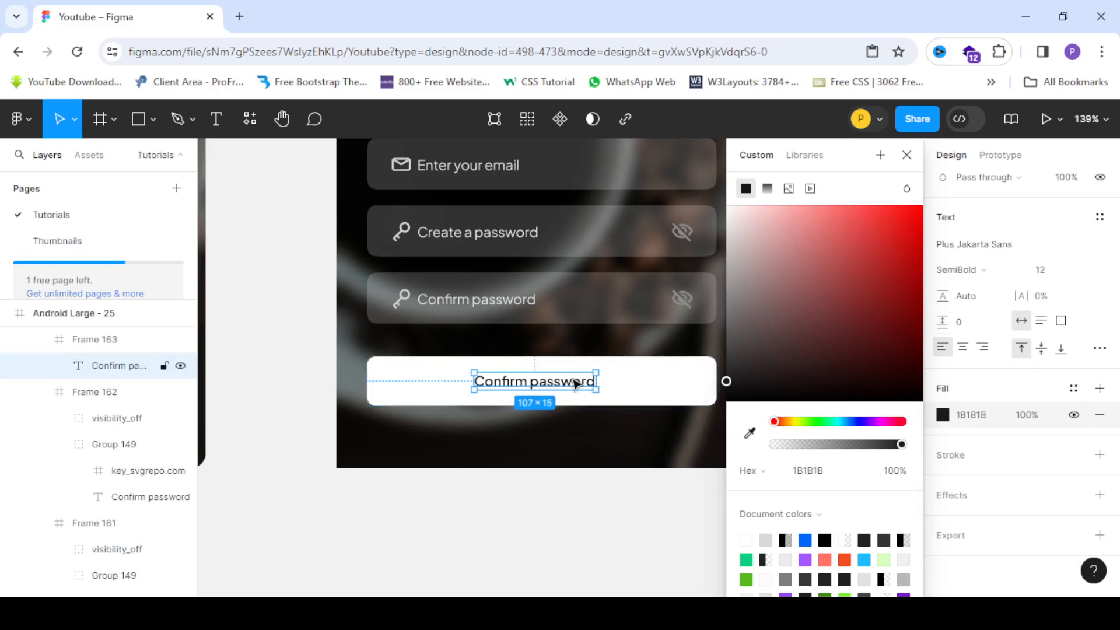
pyautogui.doubleClick(575, 383)
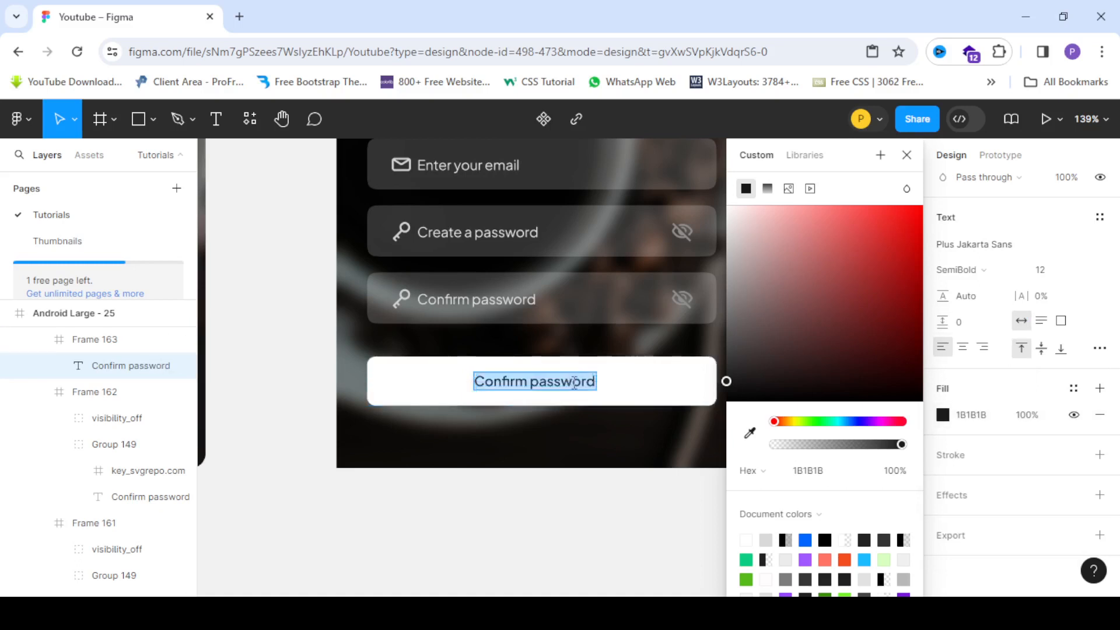
pyautogui.write('Sign Up')
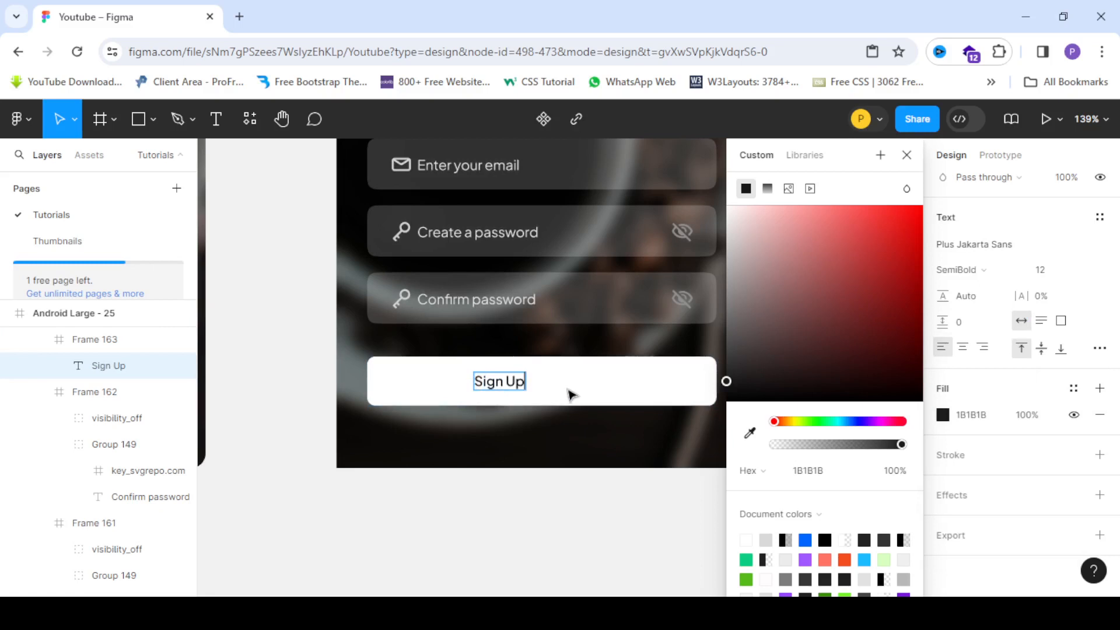
pyautogui.press('Escape')
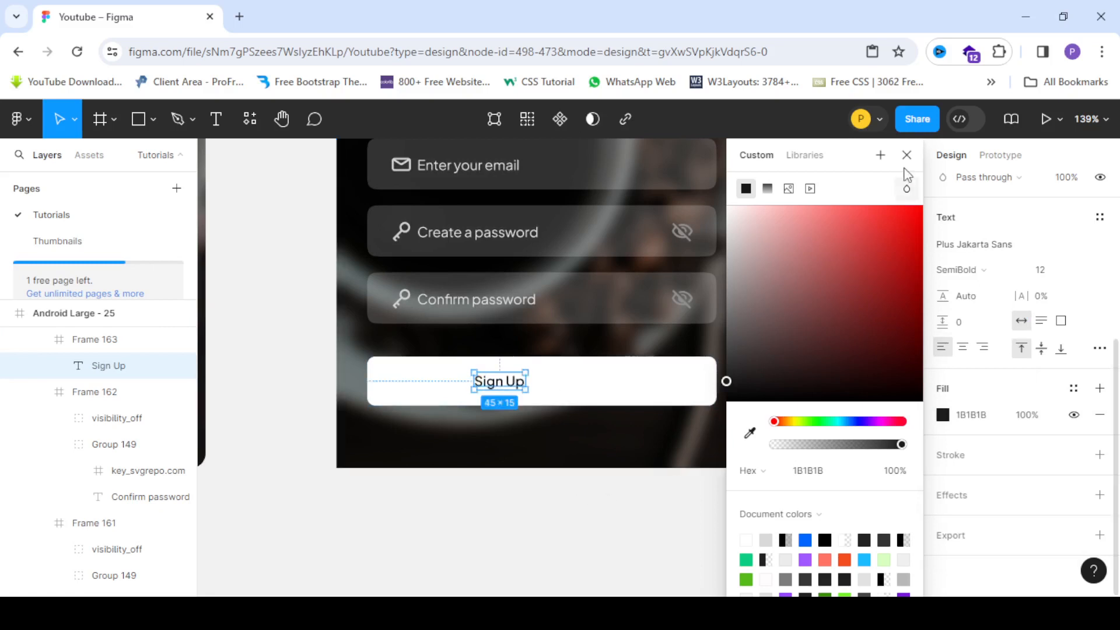
pyautogui.click(907, 155)
# Center the "Sign Up" text horizontally and vertically inside the white button.
pyautogui.scroll(5, 992, 245)
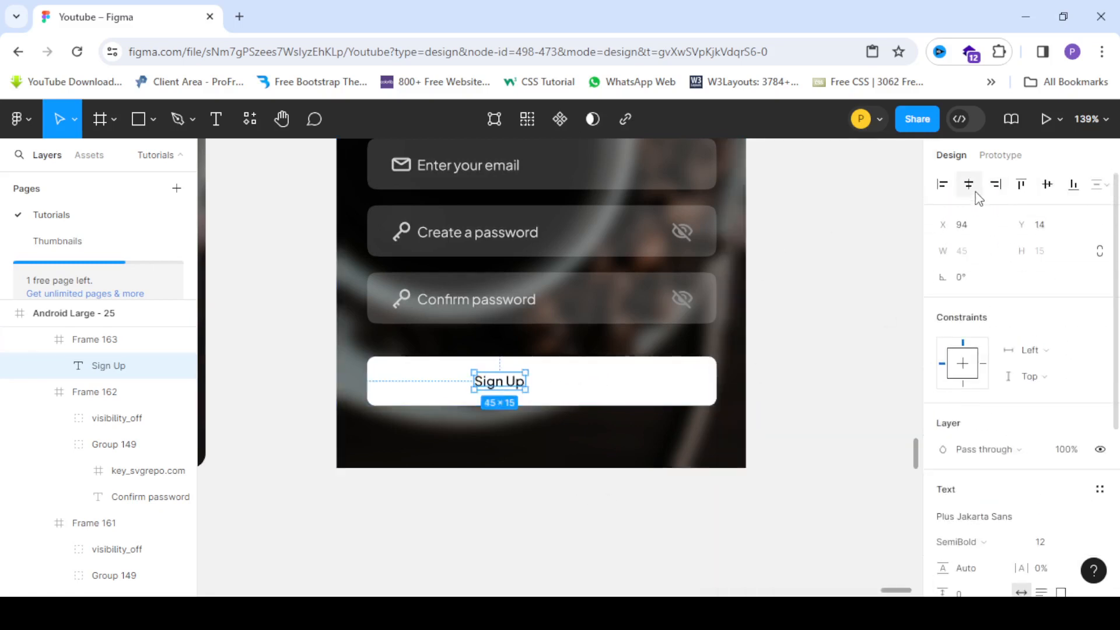
pyautogui.click(970, 186)
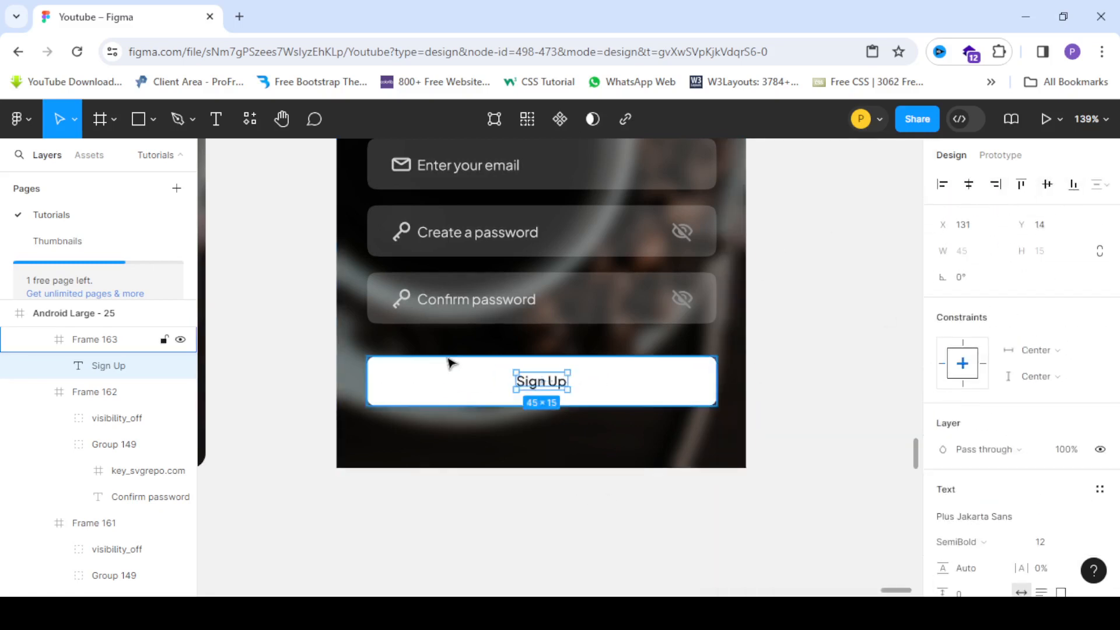
pyautogui.scroll(-3, 467, 368)
pyautogui.press('Escape')
pyautogui.scroll(-5, 416, 321)
pyautogui.scroll(5, 376, 196)
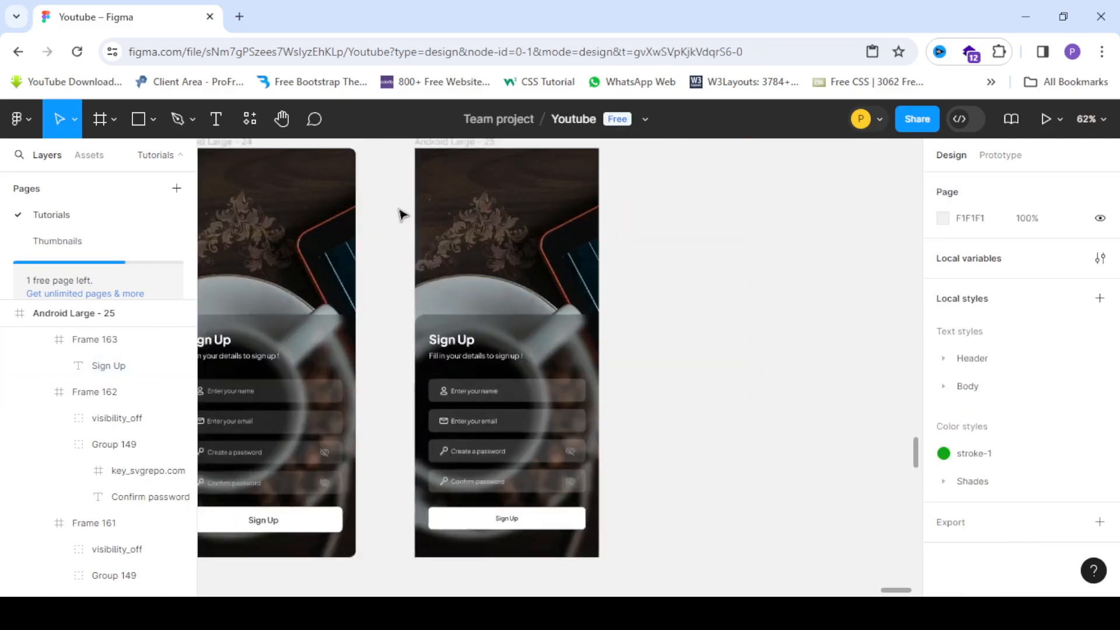
# Increase the "Sign Up" button text to size 14 and center it in the button again.
pyautogui.scroll(-2, 528, 507)
pyautogui.scroll(4, 490, 423)
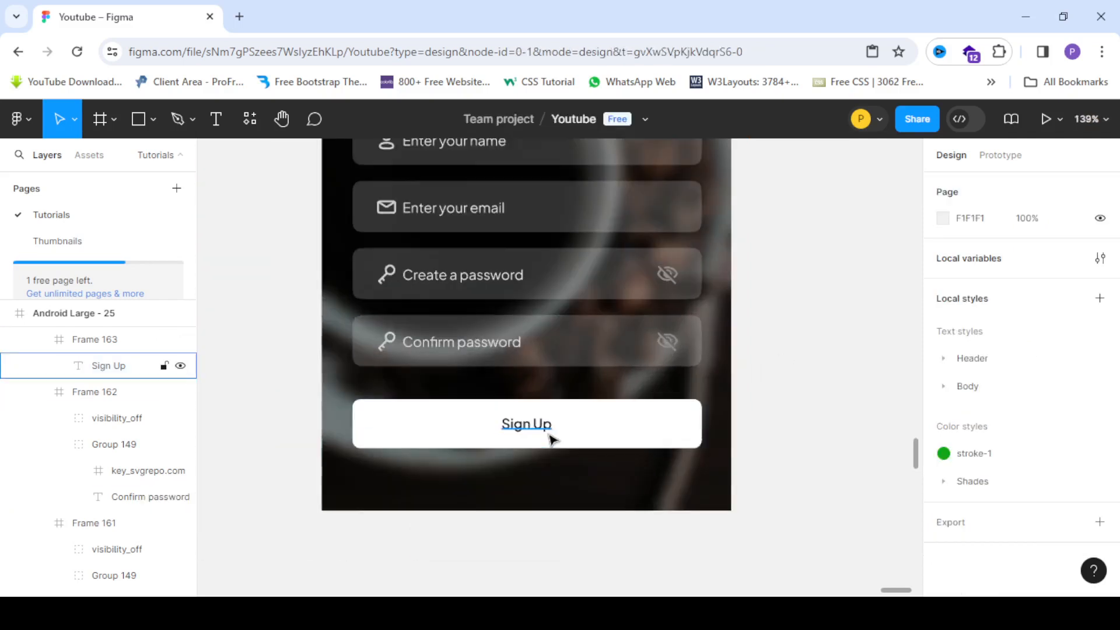
pyautogui.doubleClick(551, 435)
pyautogui.scroll(3, 542, 429)
pyautogui.scroll(-3, 1055, 338)
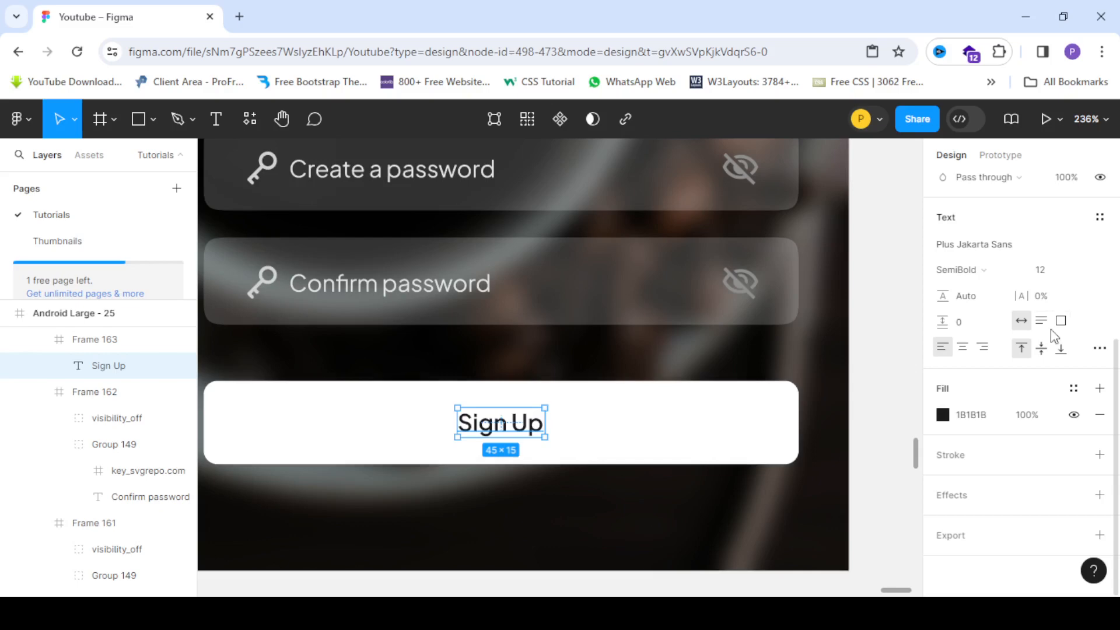
pyautogui.click(1086, 272)
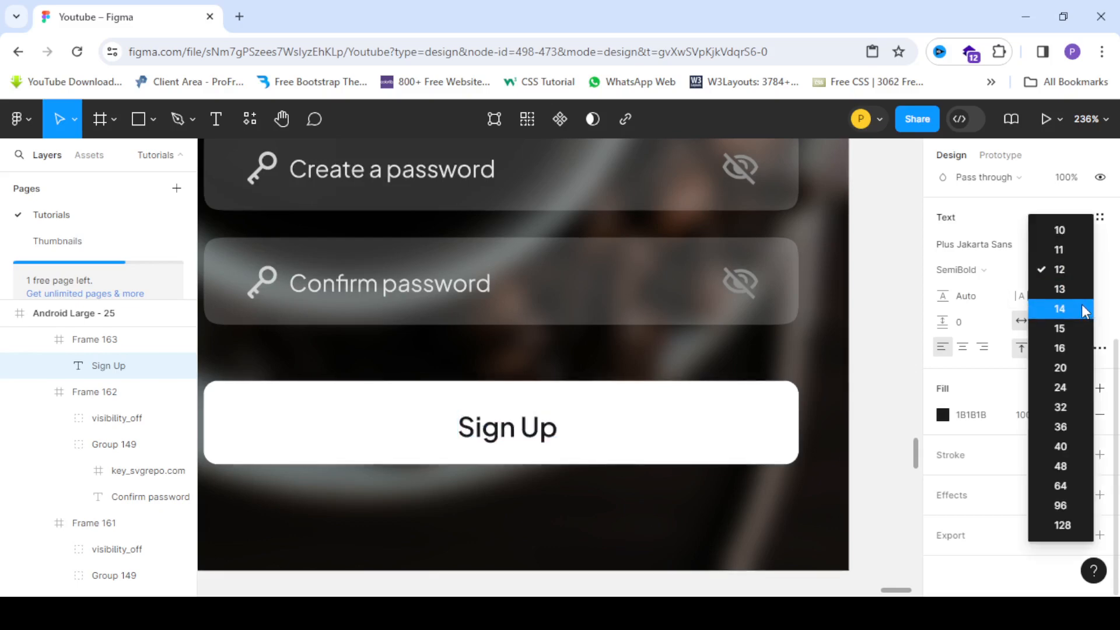
pyautogui.click(1069, 307)
pyautogui.scroll(4, 1050, 222)
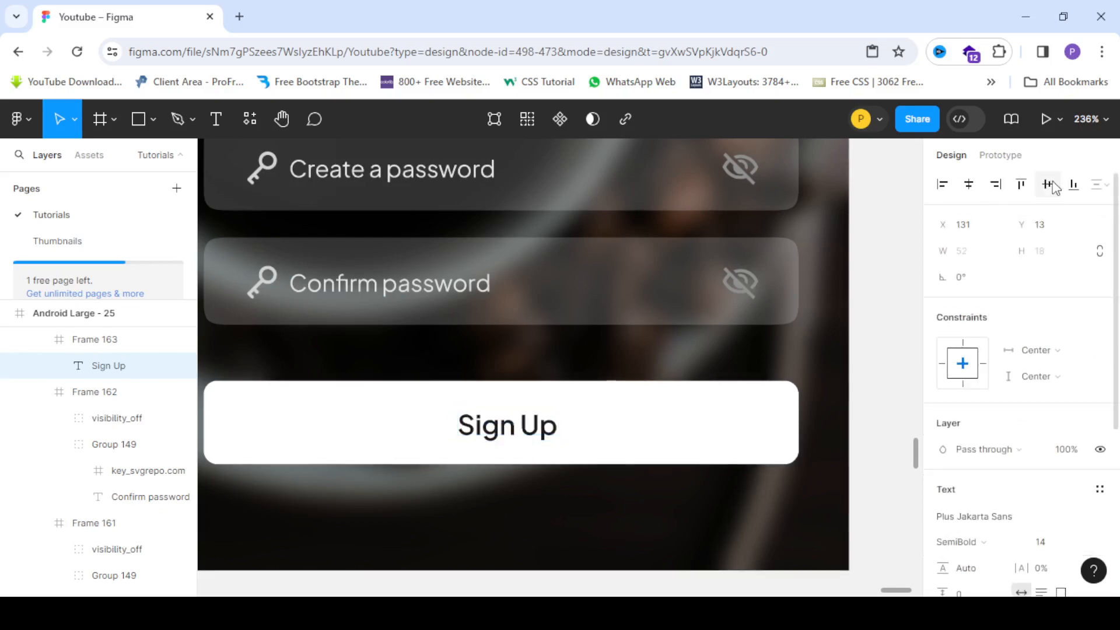
pyautogui.click(971, 185)
# Compare the finished Sign Up screen with the reference screen beside it.
pyautogui.scroll(-5, 533, 360)
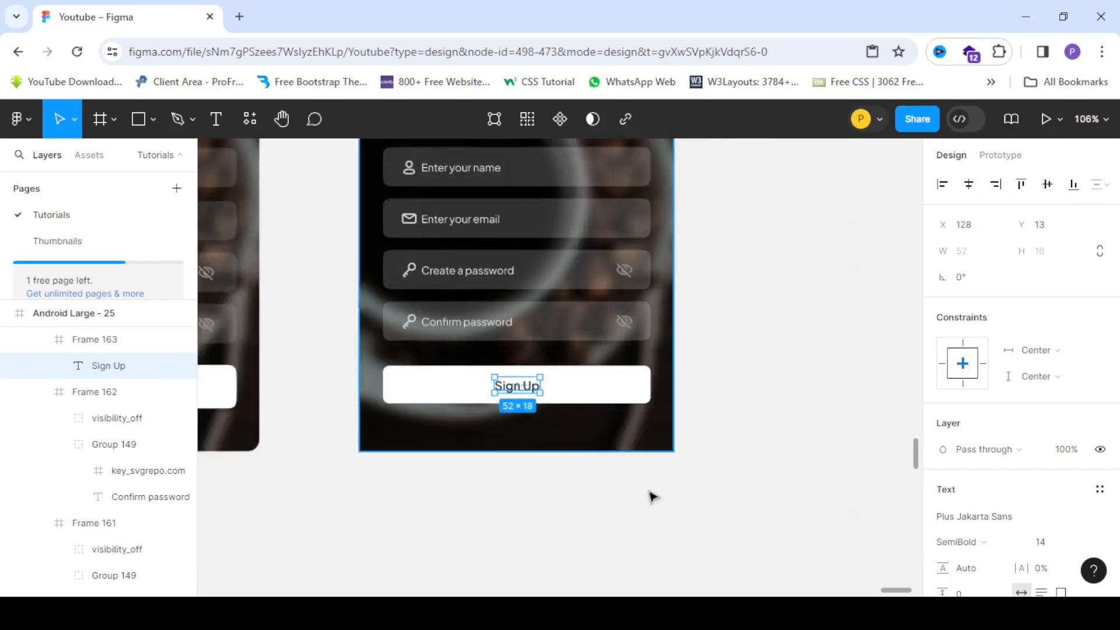
pyautogui.click(654, 496)
pyautogui.scroll(-5, 510, 405)
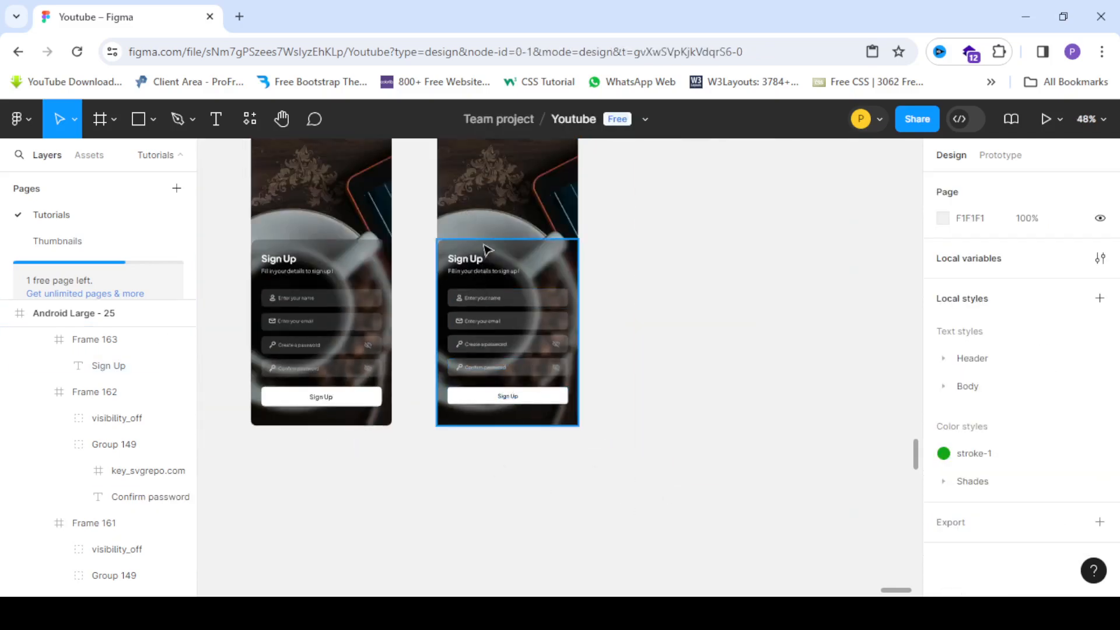
pyautogui.scroll(2, 490, 247)
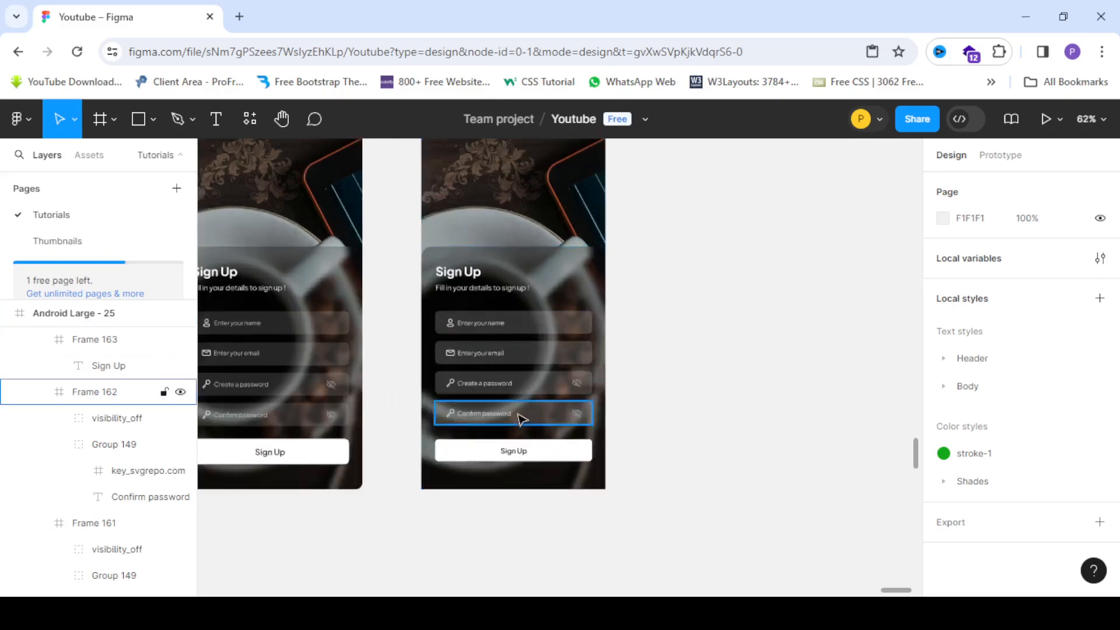
pyautogui.scroll(2, 518, 415)
pyautogui.scroll(-4, 533, 409)
pyautogui.scroll(2, 513, 305)
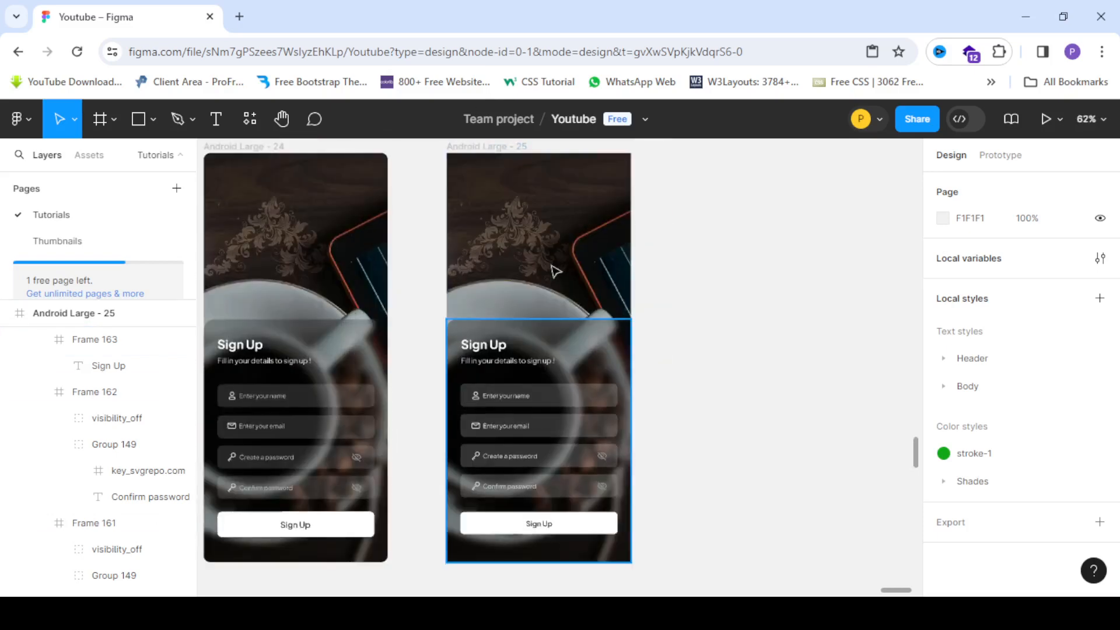